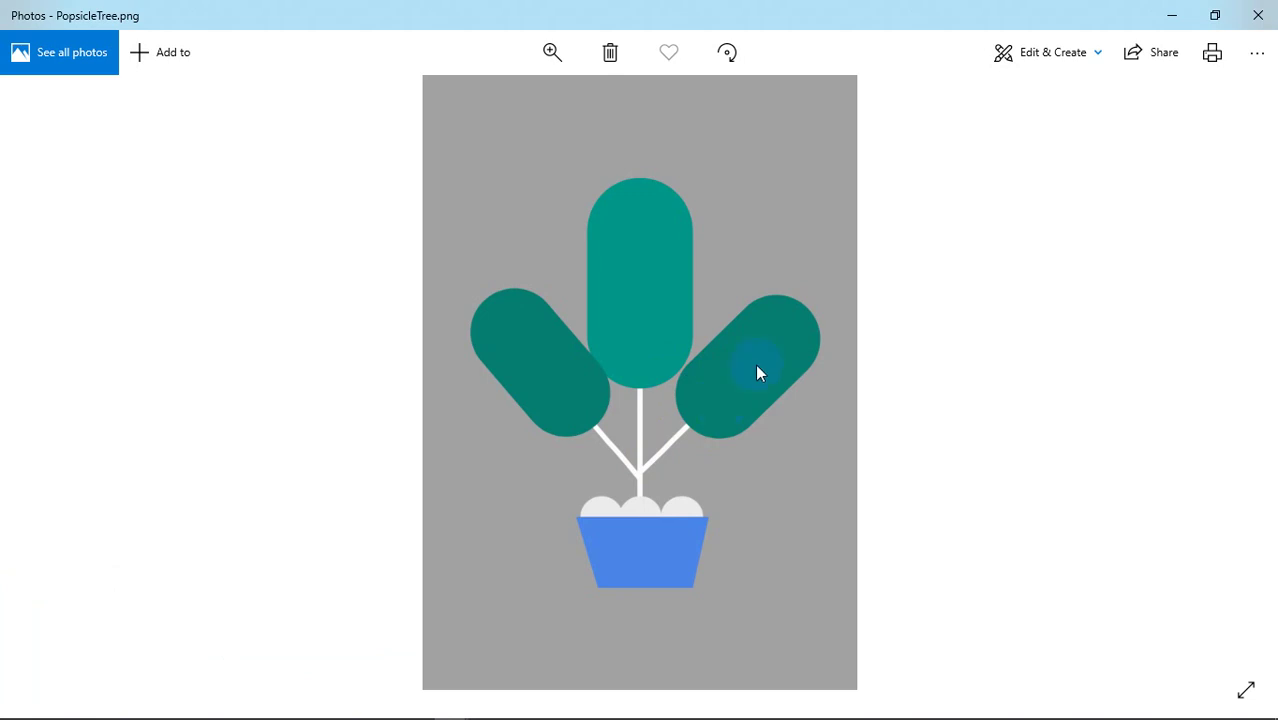
# Step: Switch from the reference picture to Gravit Designer and create a new A4 design of 210 x 297 mm
pyautogui.click(1173, 14)
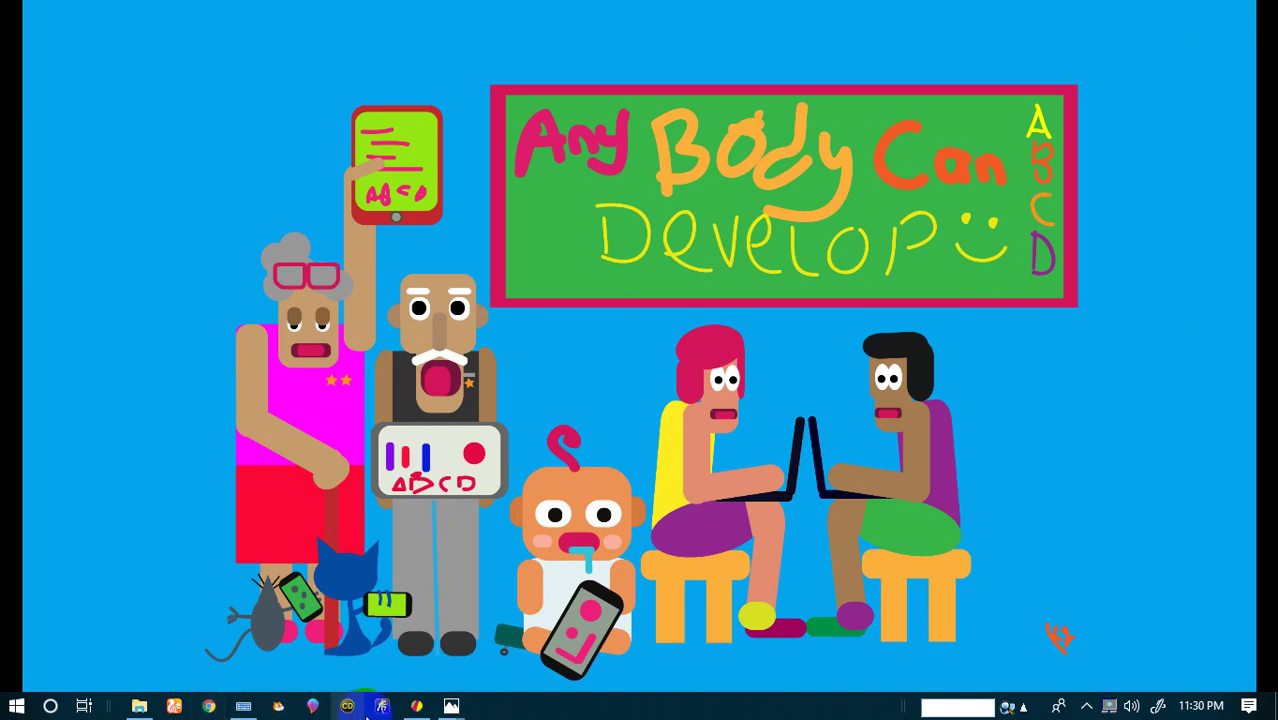
pyautogui.click(418, 706)
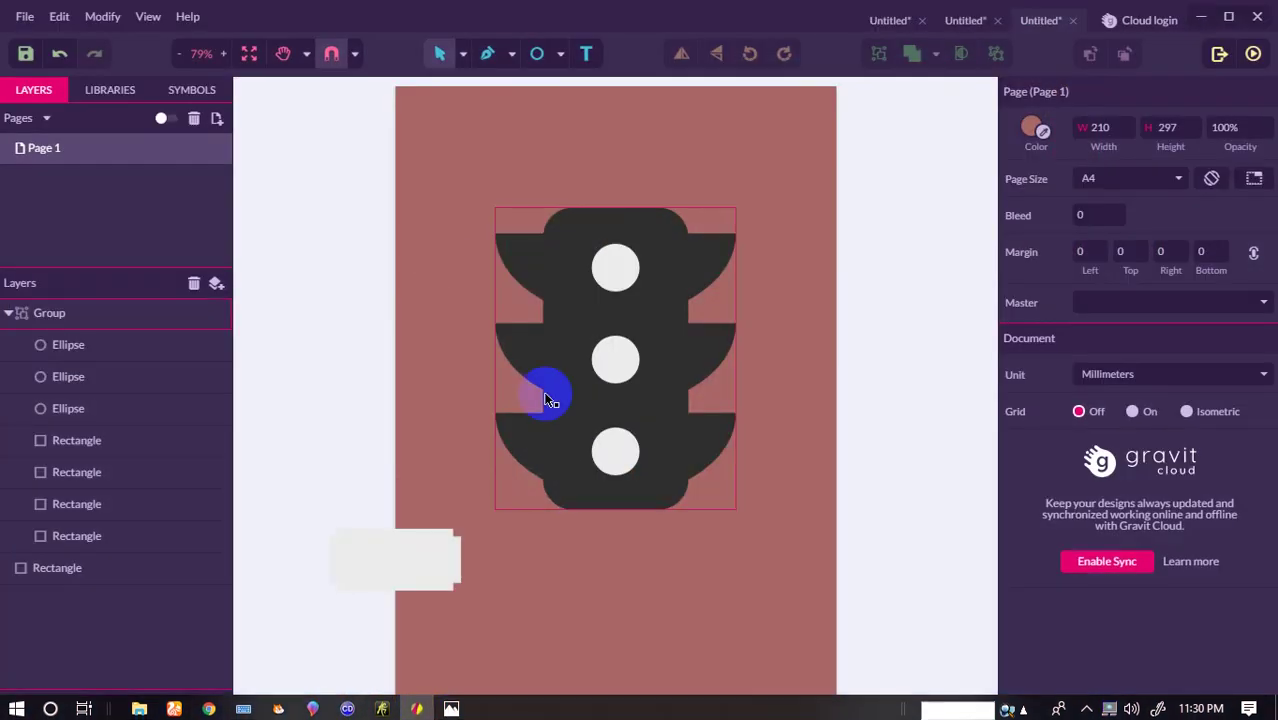
pyautogui.click(24, 16)
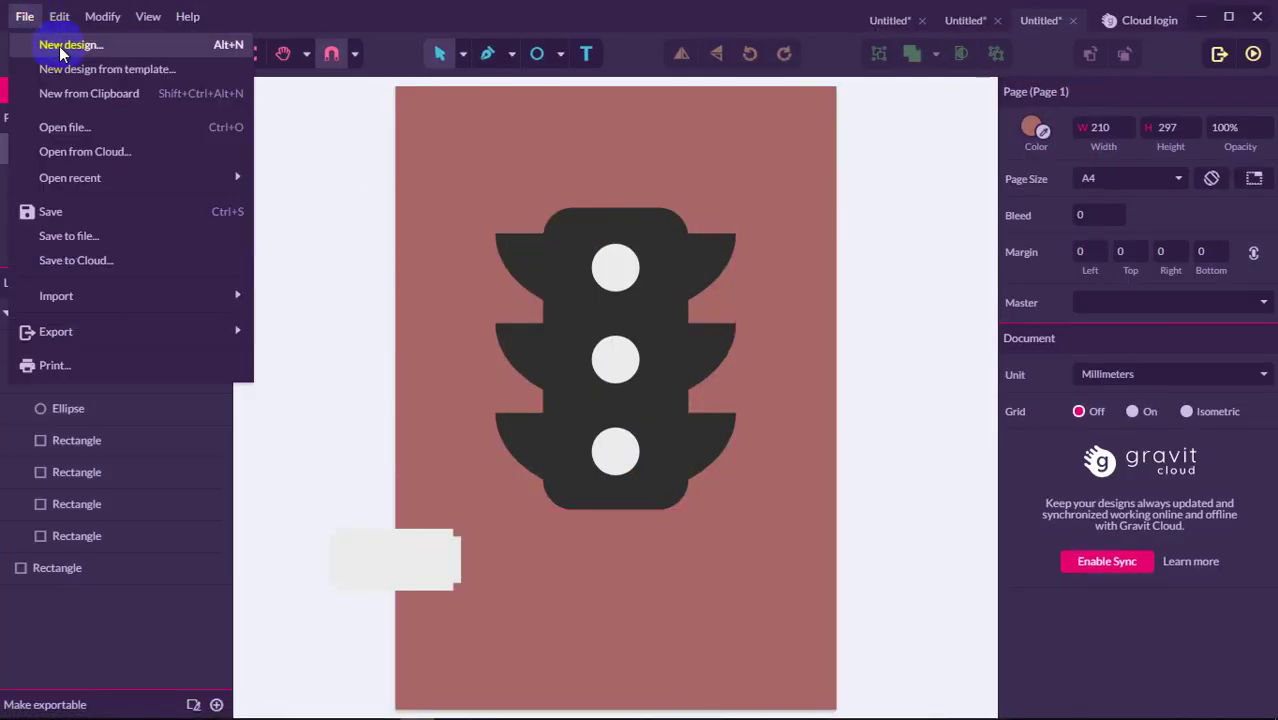
pyautogui.click(60, 43)
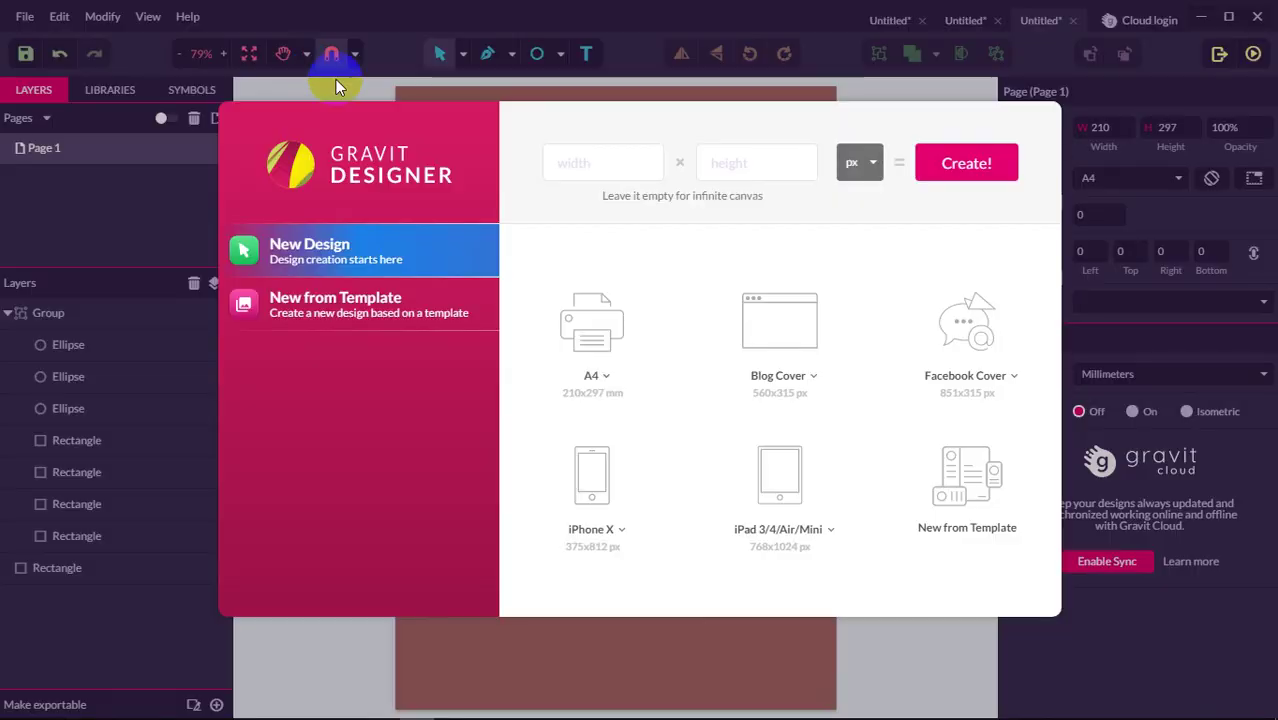
pyautogui.click(591, 311)
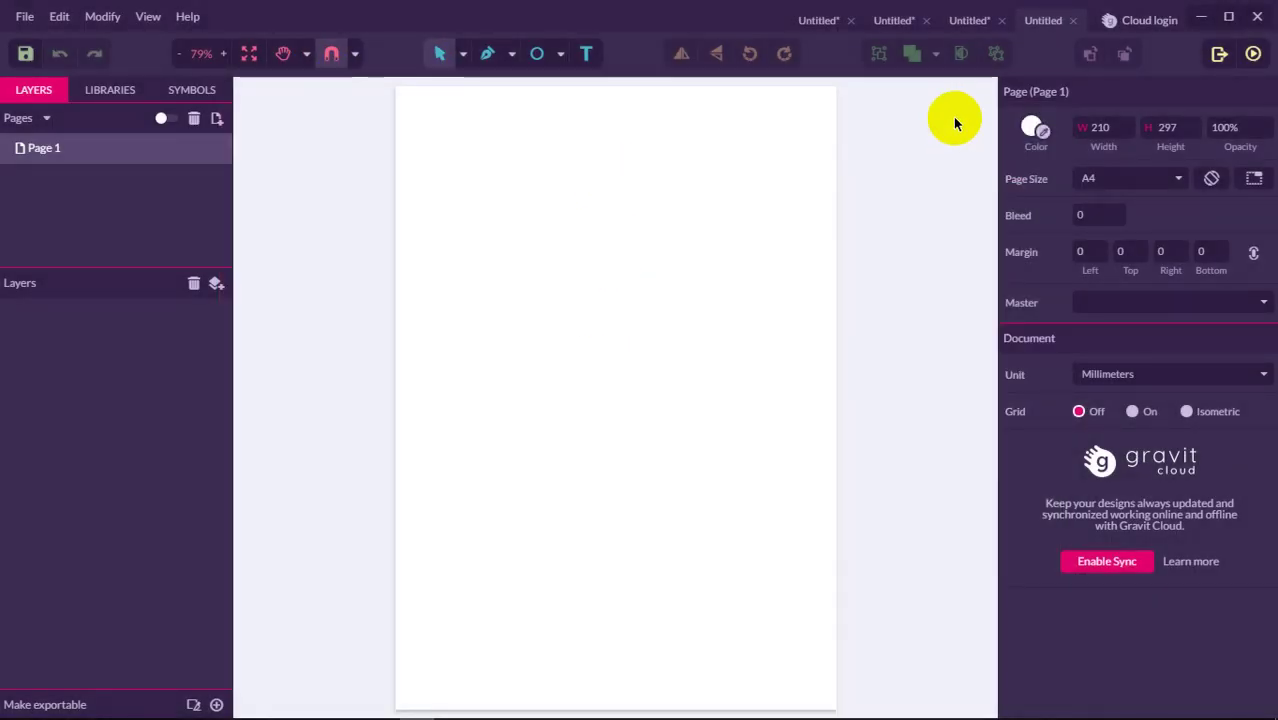
# Step: Set the page background colour to the muted blue-grey #9999AC
pyautogui.click(1035, 128)
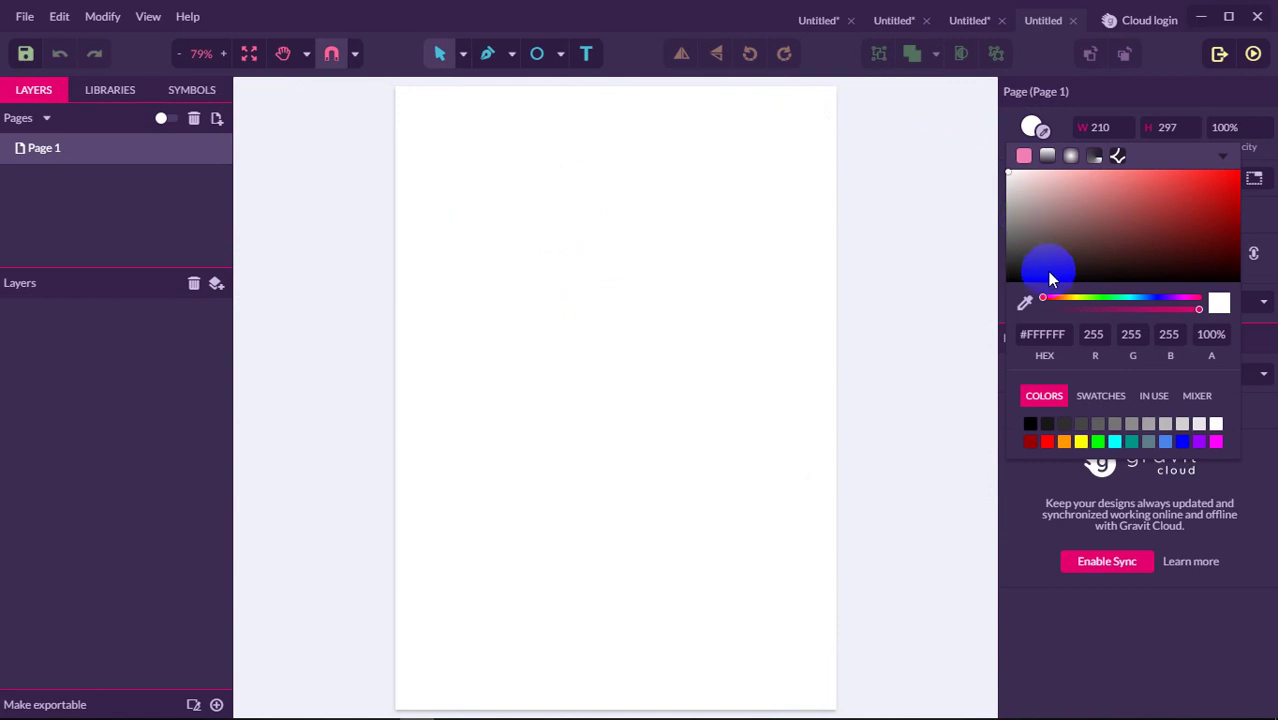
pyautogui.click(1148, 298)
pyautogui.click(1073, 188)
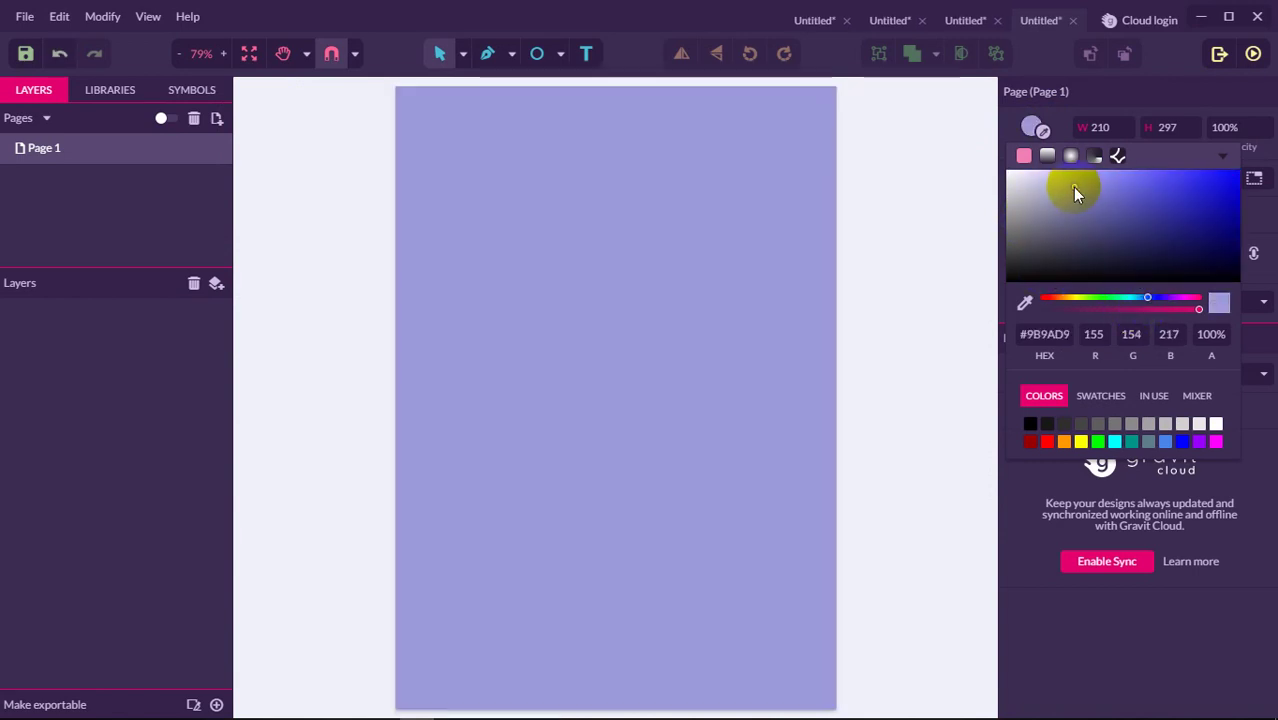
pyautogui.click(1050, 188)
pyautogui.click(1041, 202)
pyautogui.click(1033, 208)
pyautogui.click(864, 251)
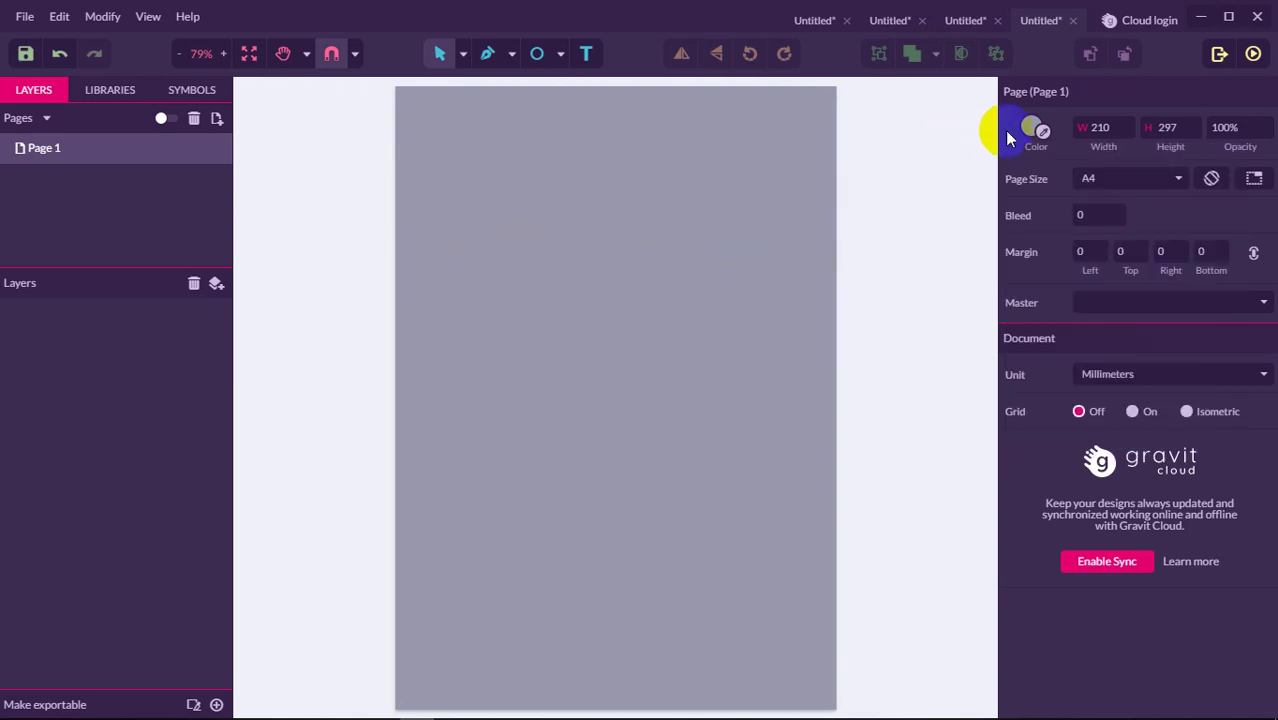
pyautogui.click(1033, 130)
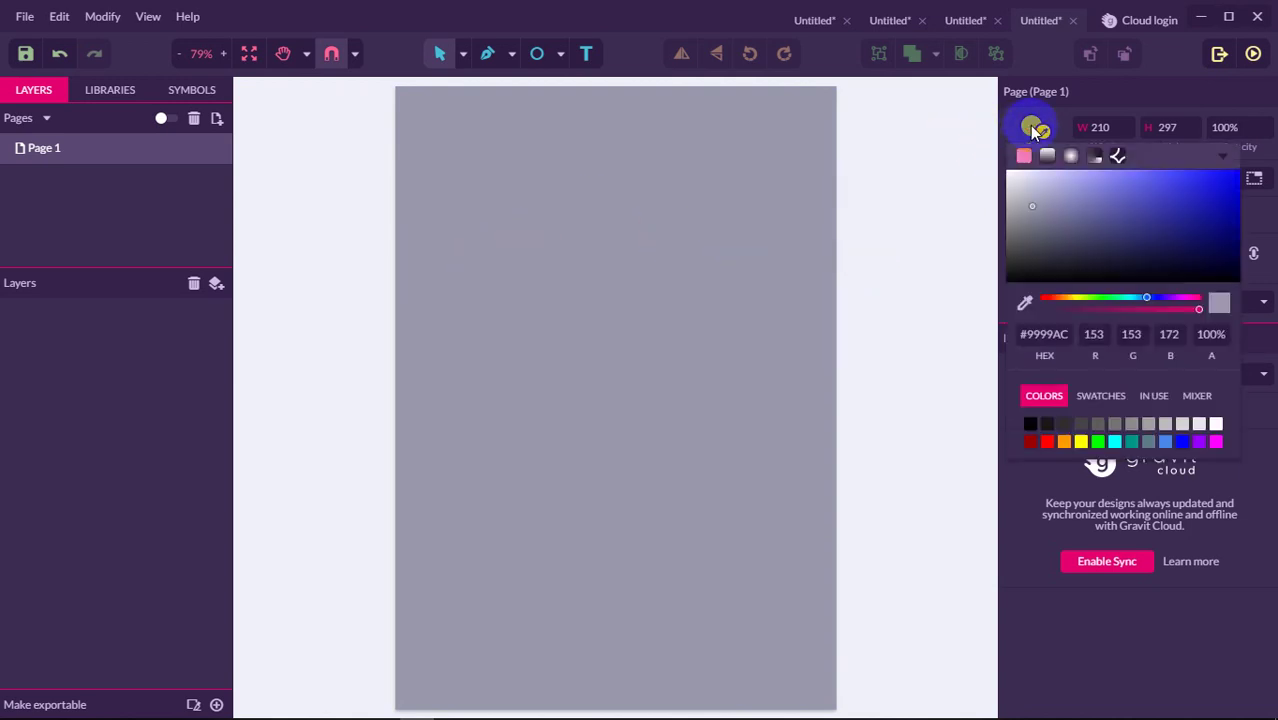
pyautogui.click(1055, 335)
pyautogui.click(864, 342)
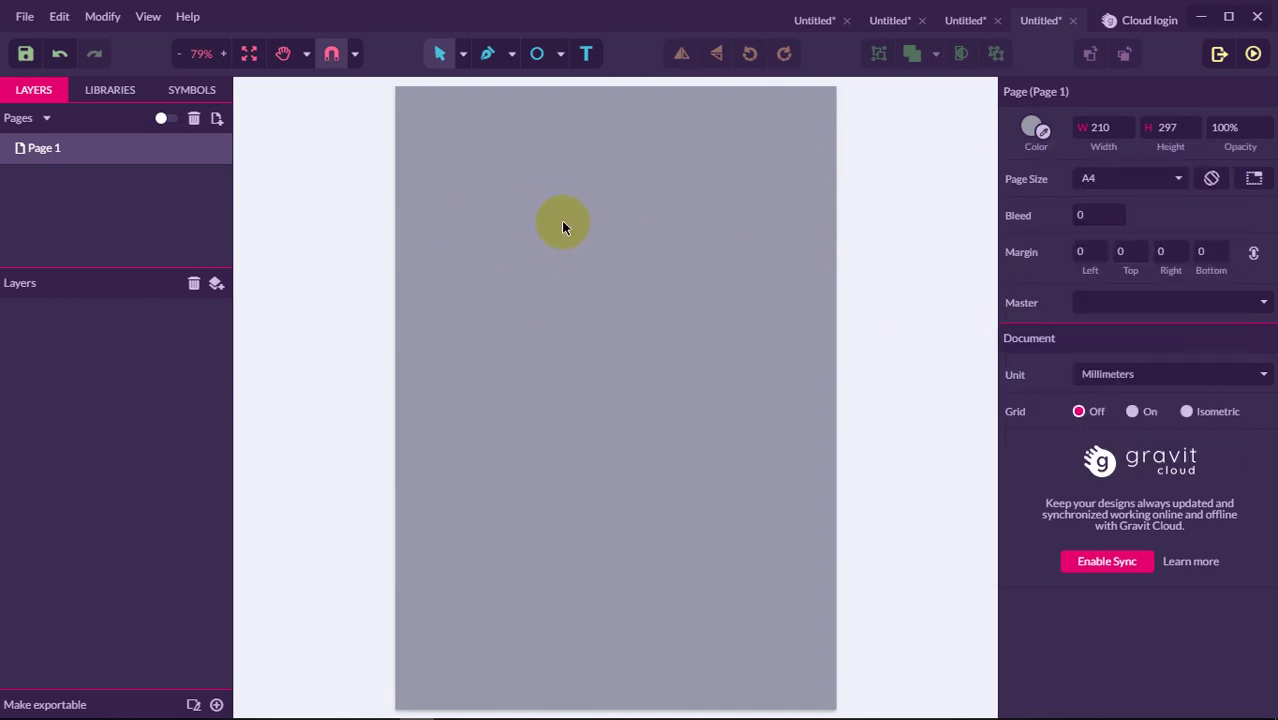
# Step: Draw a rectangle about 71 x 51 mm in the lower middle of the page and fill it with blue #4A86E8
pyautogui.click(560, 55)
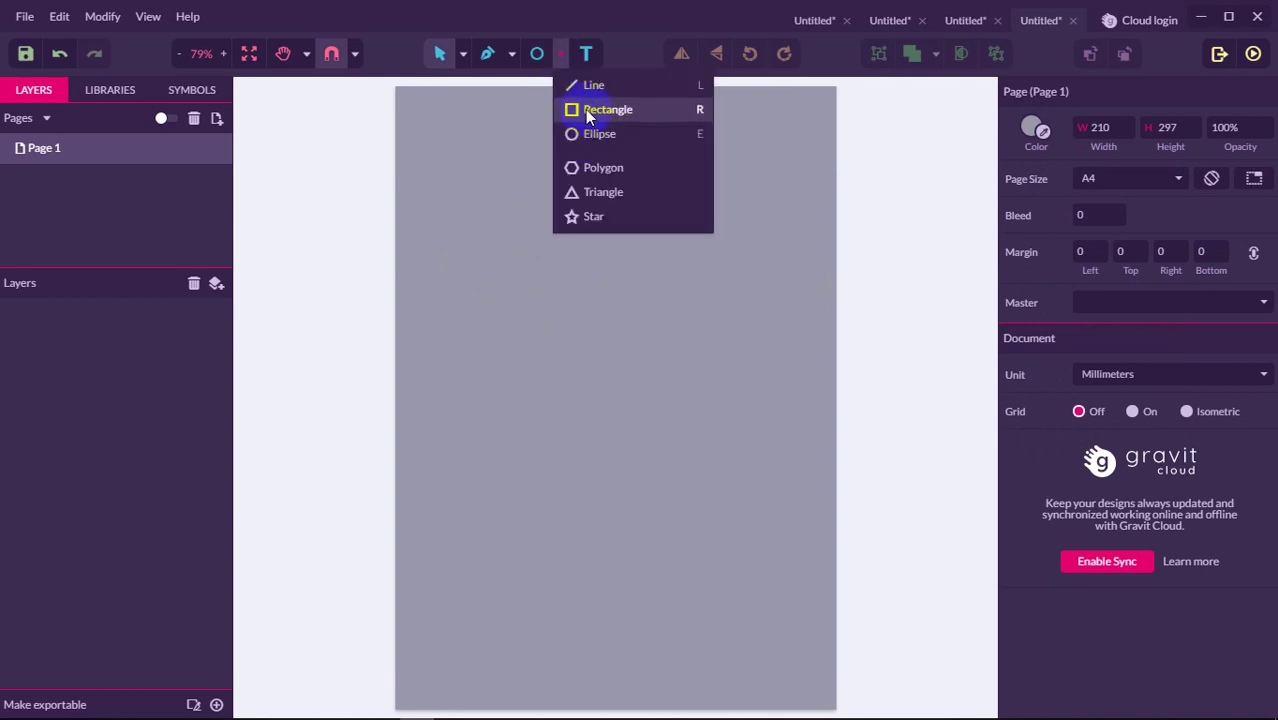
pyautogui.click(590, 110)
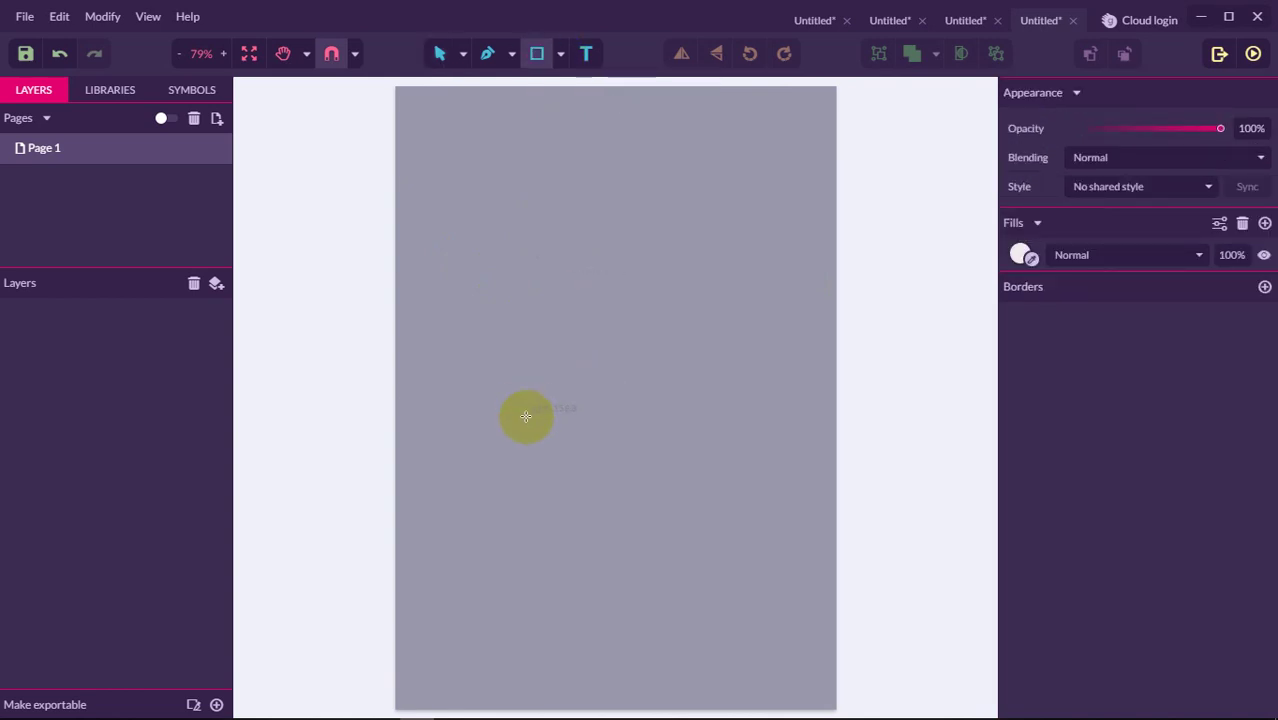
pyautogui.moveTo(526, 417); pyautogui.dragTo(675, 523)
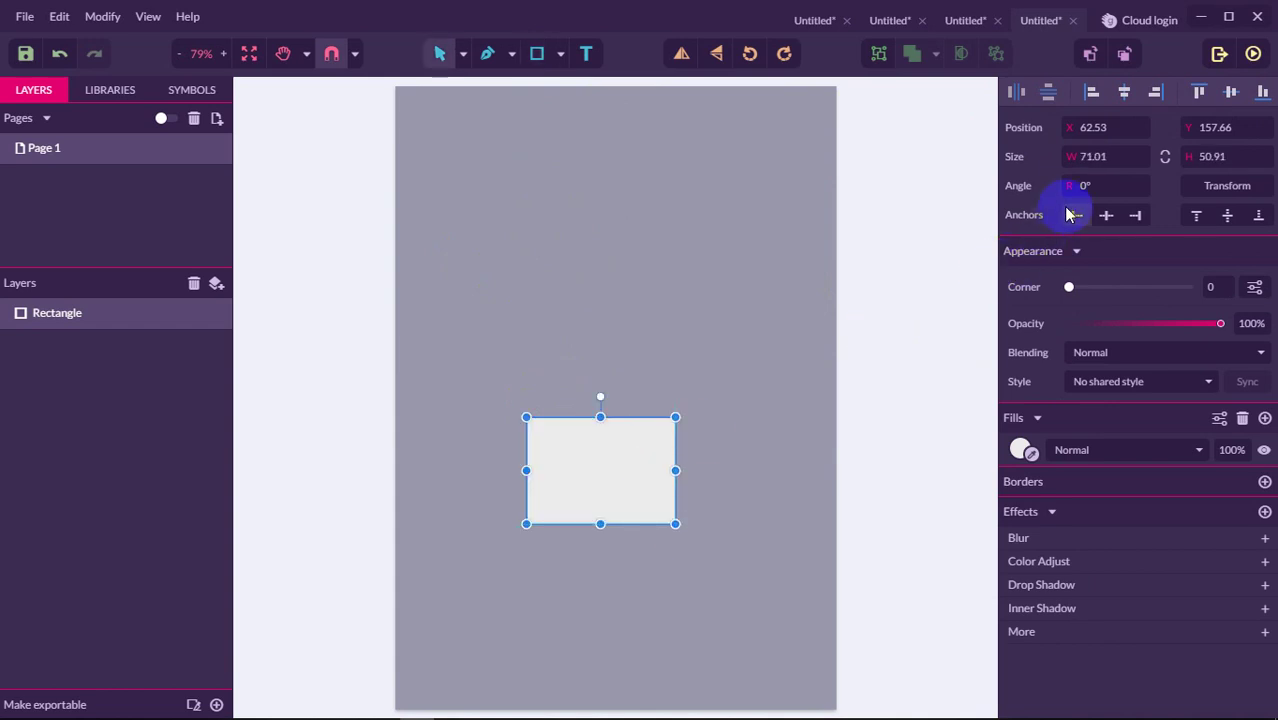
pyautogui.click(1018, 452)
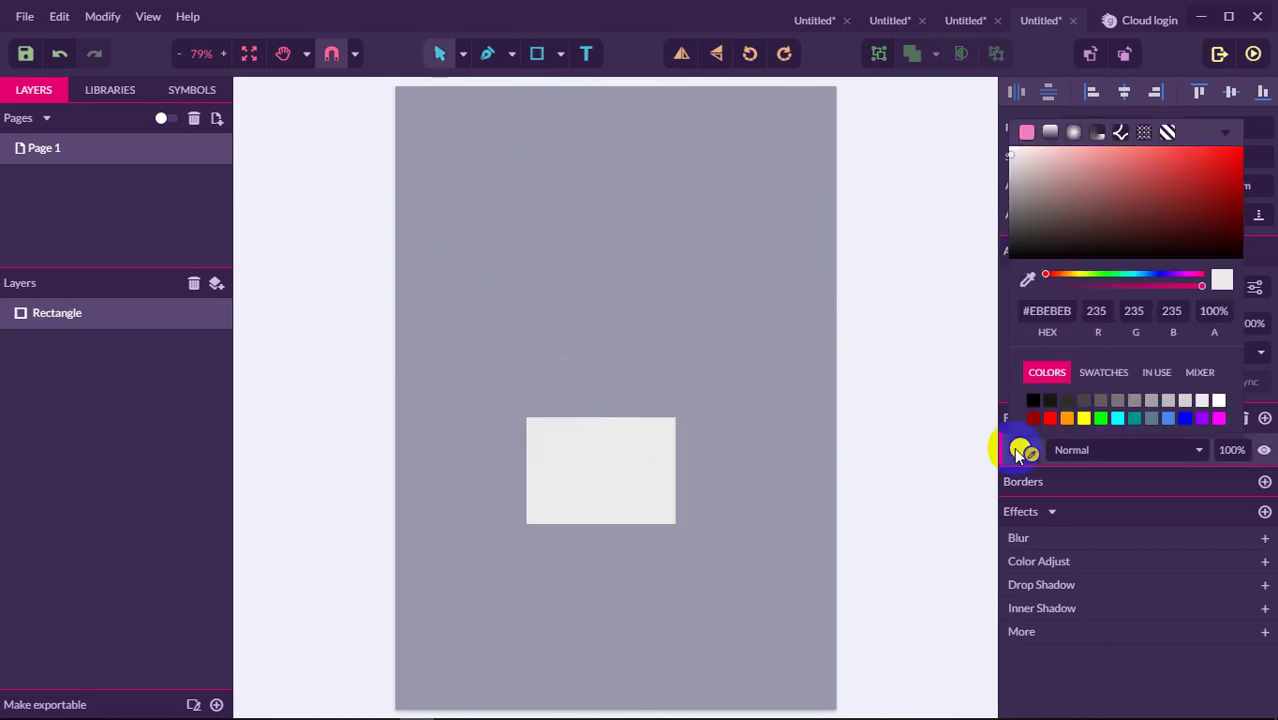
pyautogui.click(1168, 418)
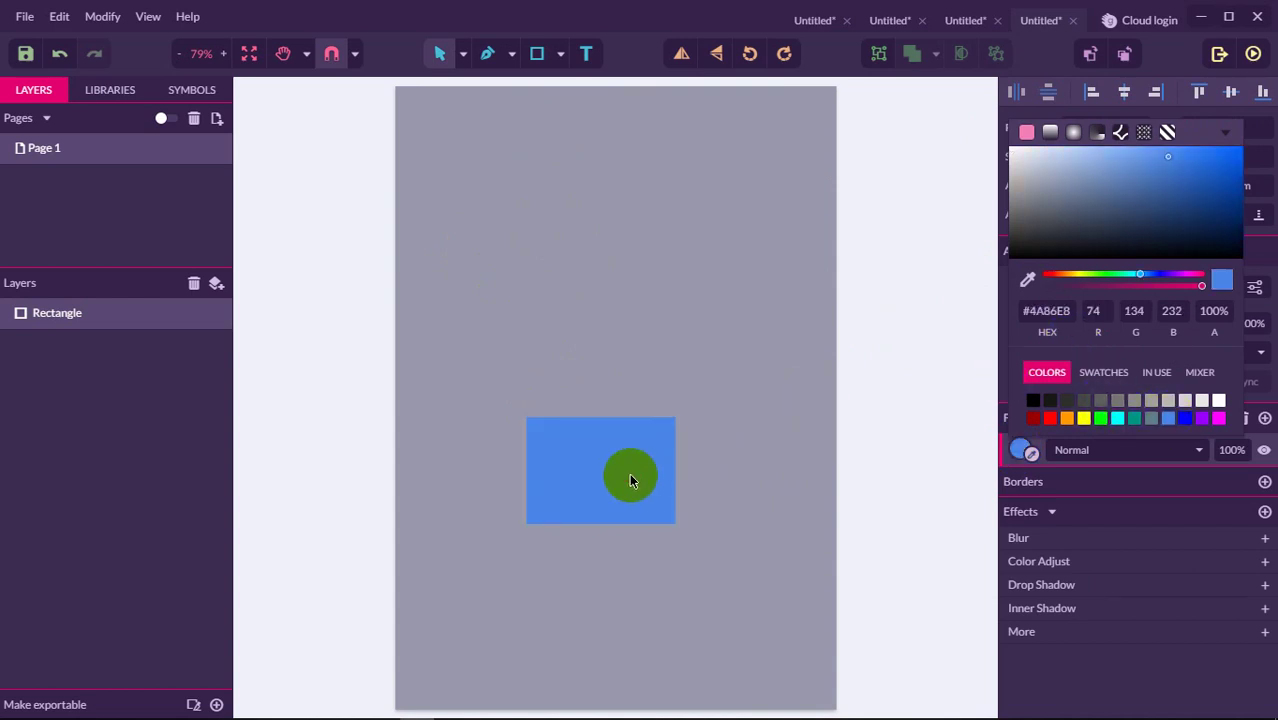
pyautogui.click(629, 478)
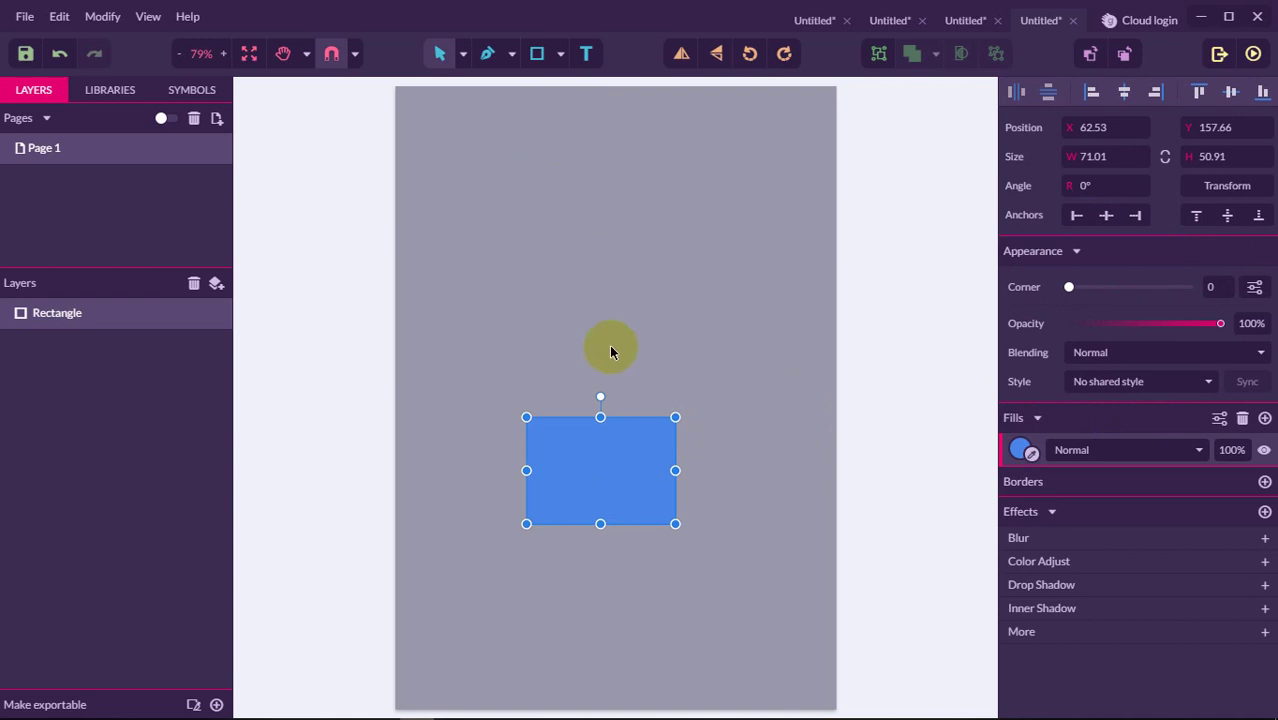
# Step: Move the blue rectangle lower to about X 65, Y 173 mm and stretch it to about 55 mm high
pyautogui.moveTo(626, 432); pyautogui.dragTo(605, 565)
pyautogui.click(683, 432)
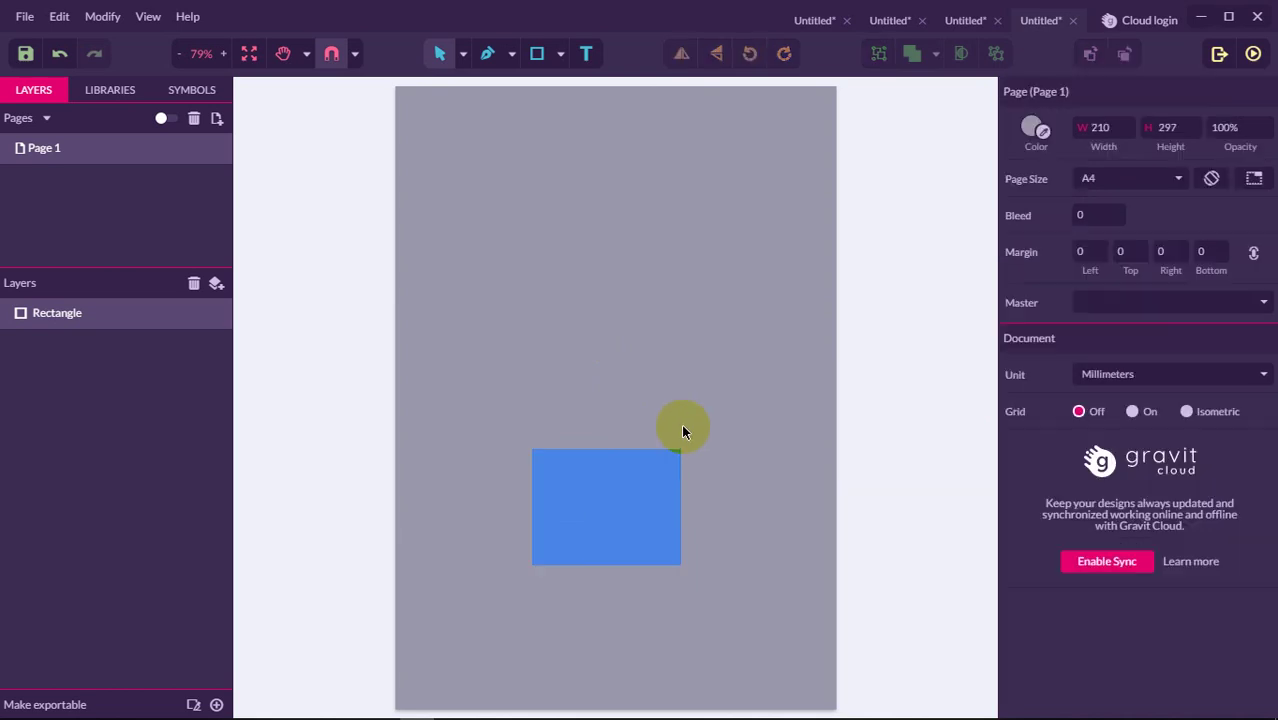
pyautogui.click(600, 457)
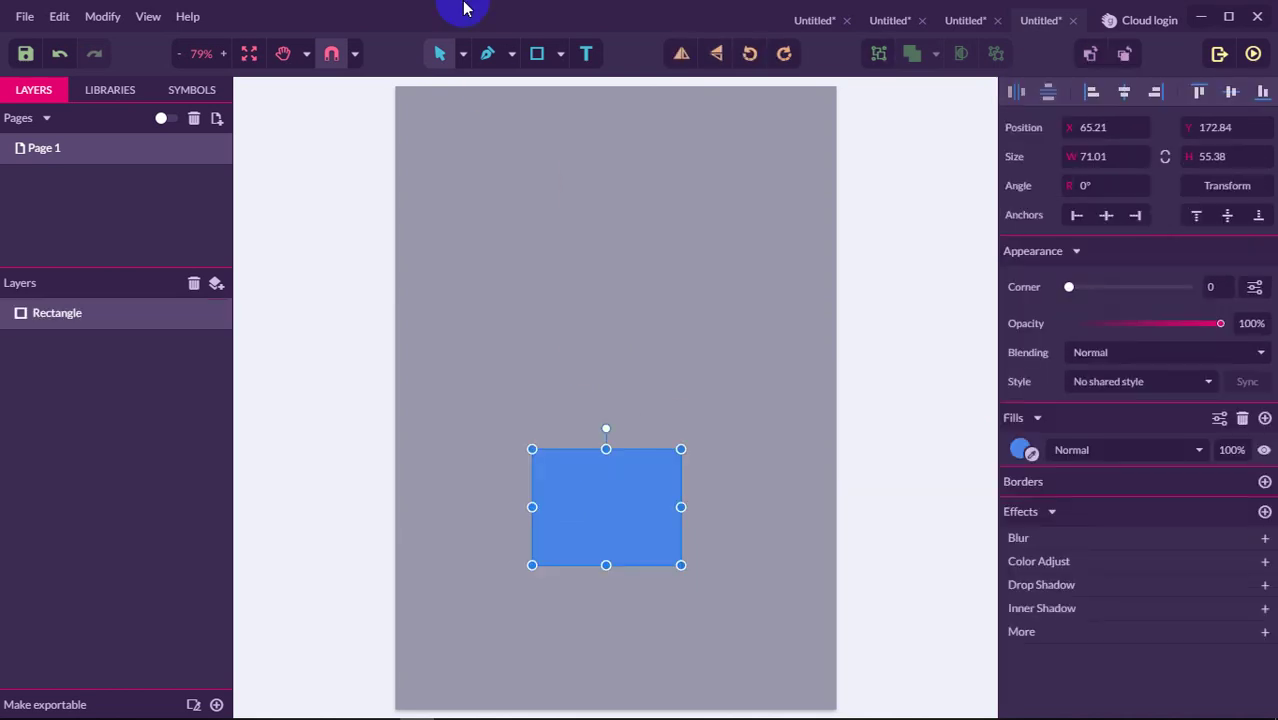
# Step: Convert the blue rectangle to an editable path
pyautogui.click(463, 54)
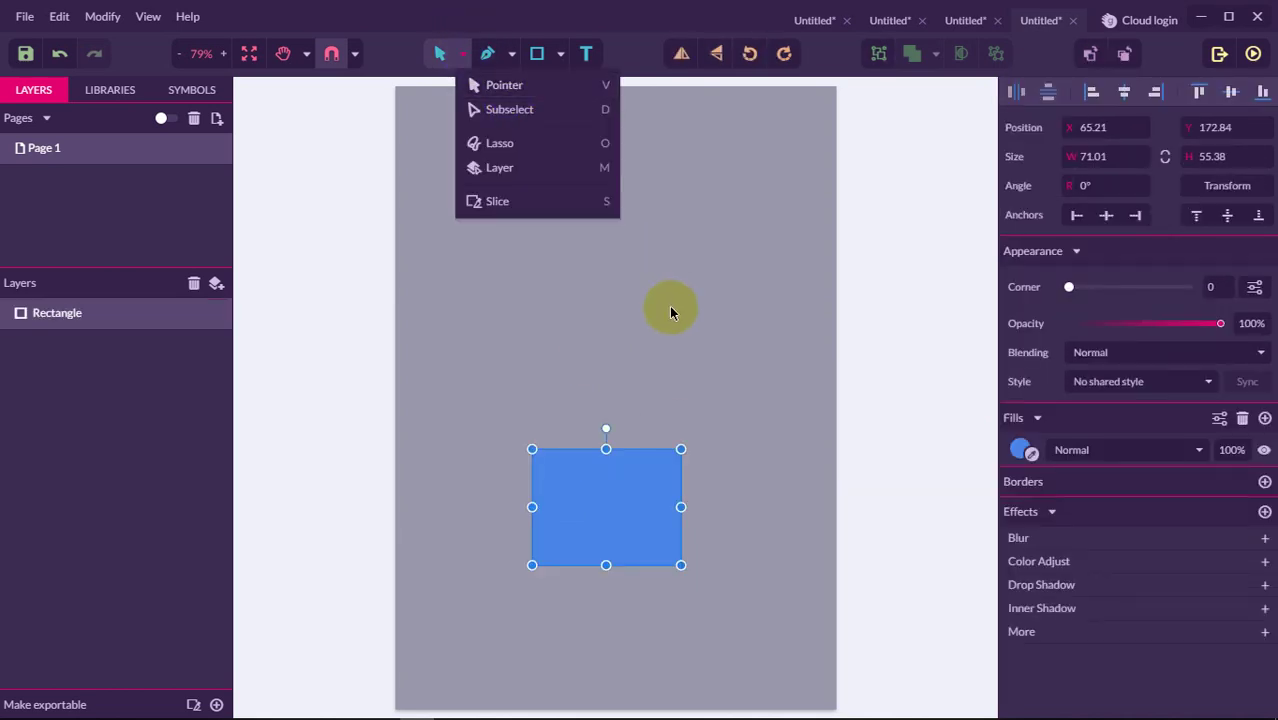
pyautogui.click(638, 447)
pyautogui.click(650, 479)
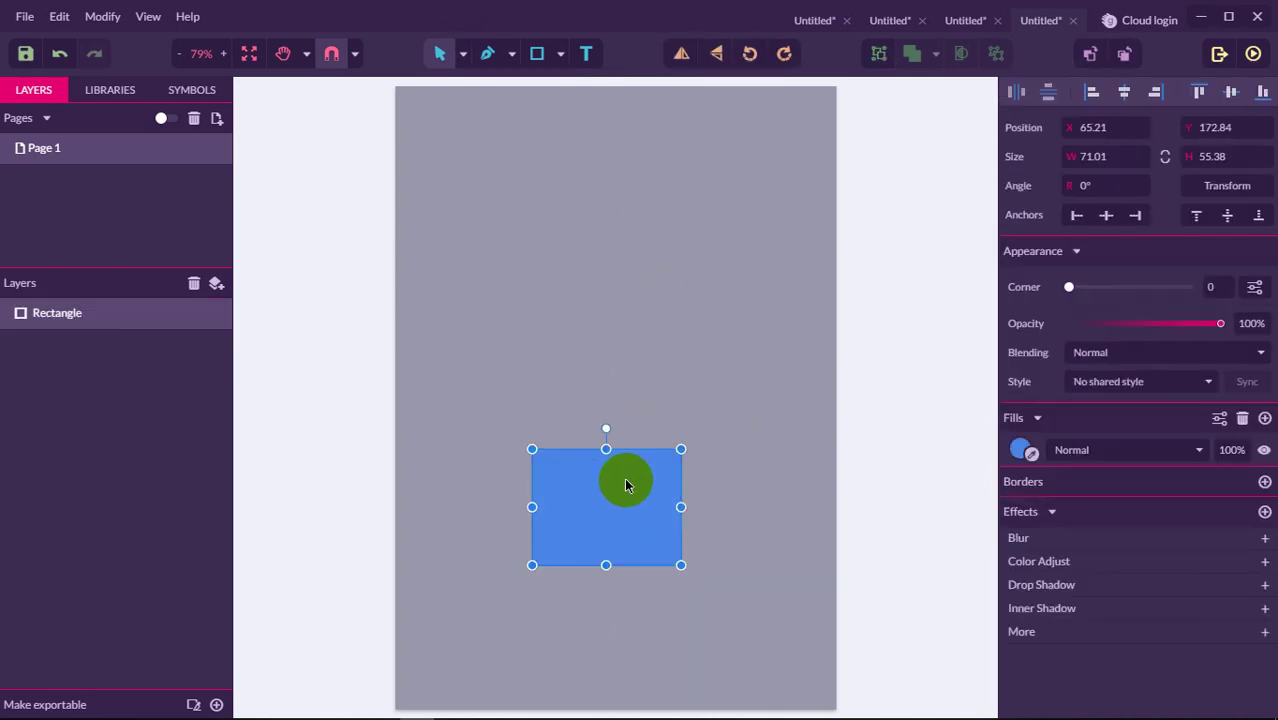
pyautogui.rightClick(605, 497)
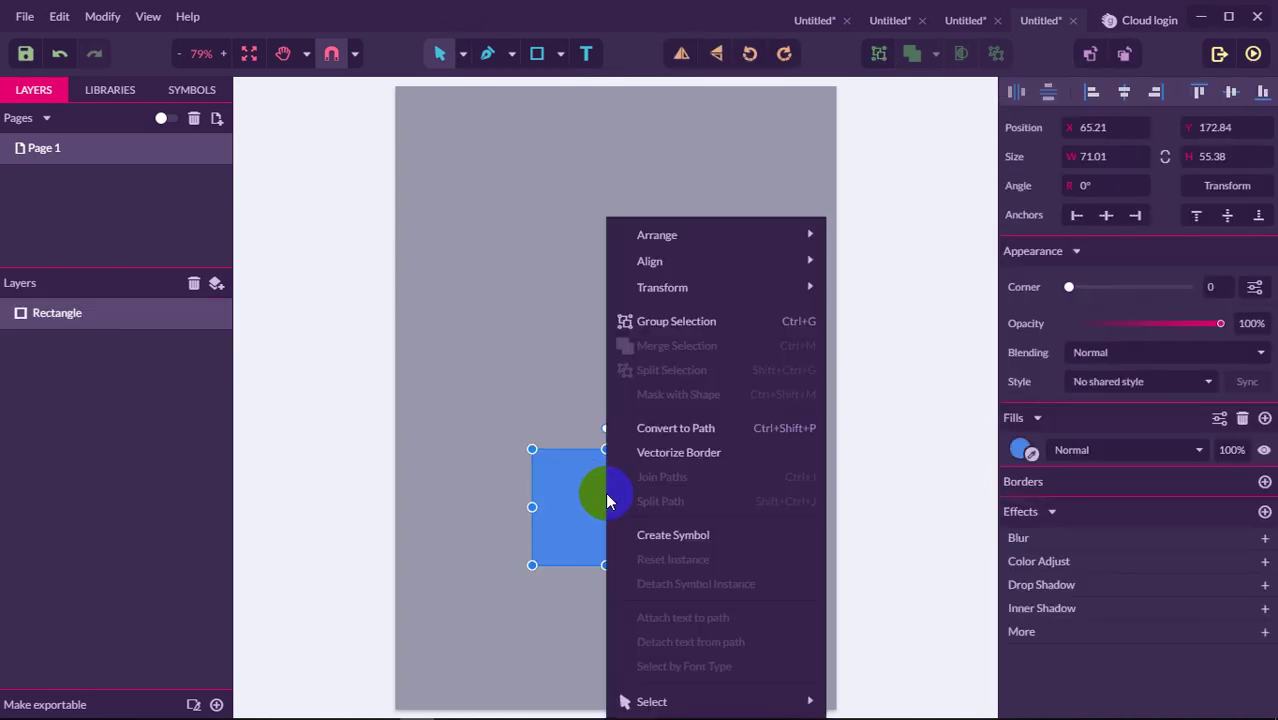
pyautogui.click(662, 427)
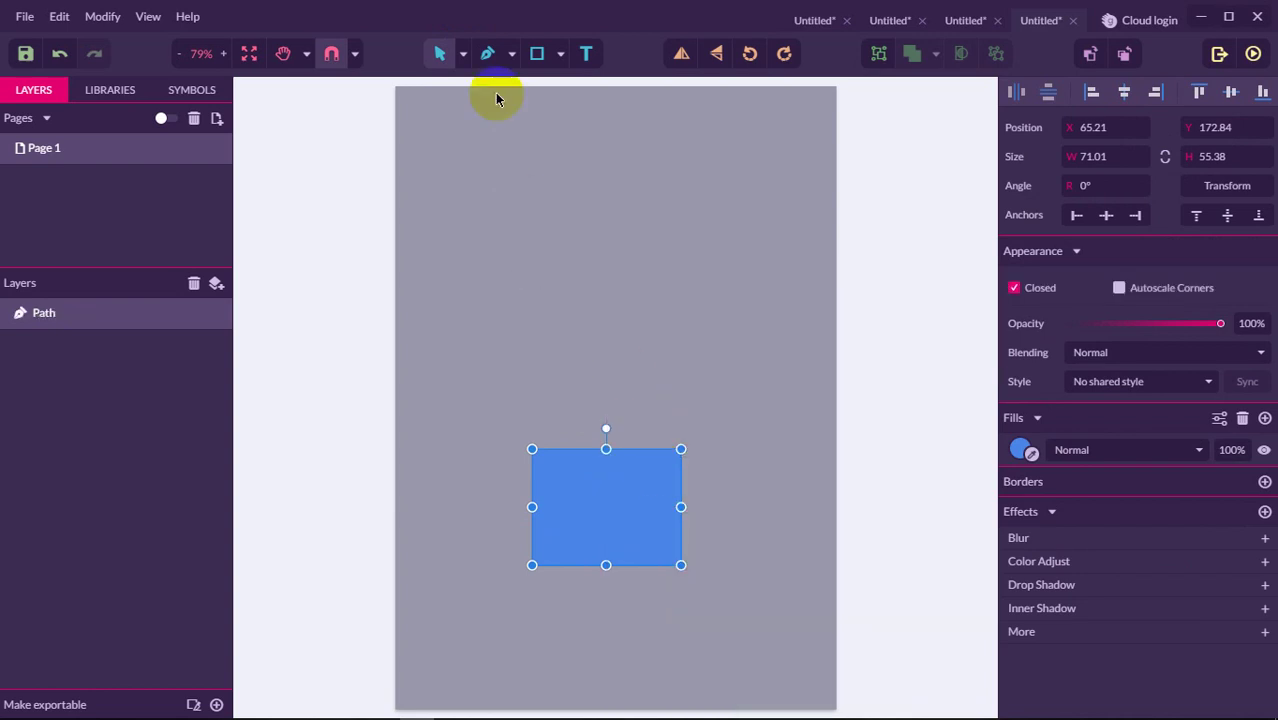
# Step: Subselect the blue path's upper-right corner point and nudge it about 3.5 mm outward to slant the pot's side
pyautogui.click(463, 53)
pyautogui.click(477, 110)
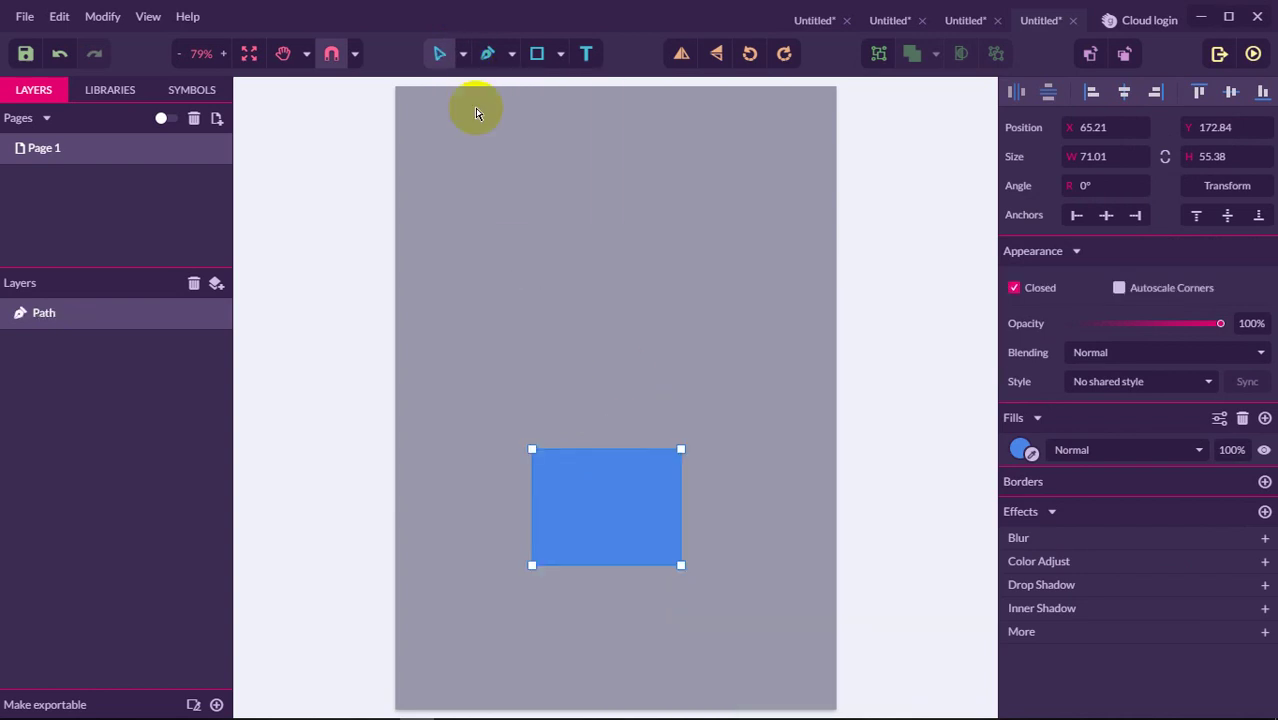
pyautogui.click(680, 450)
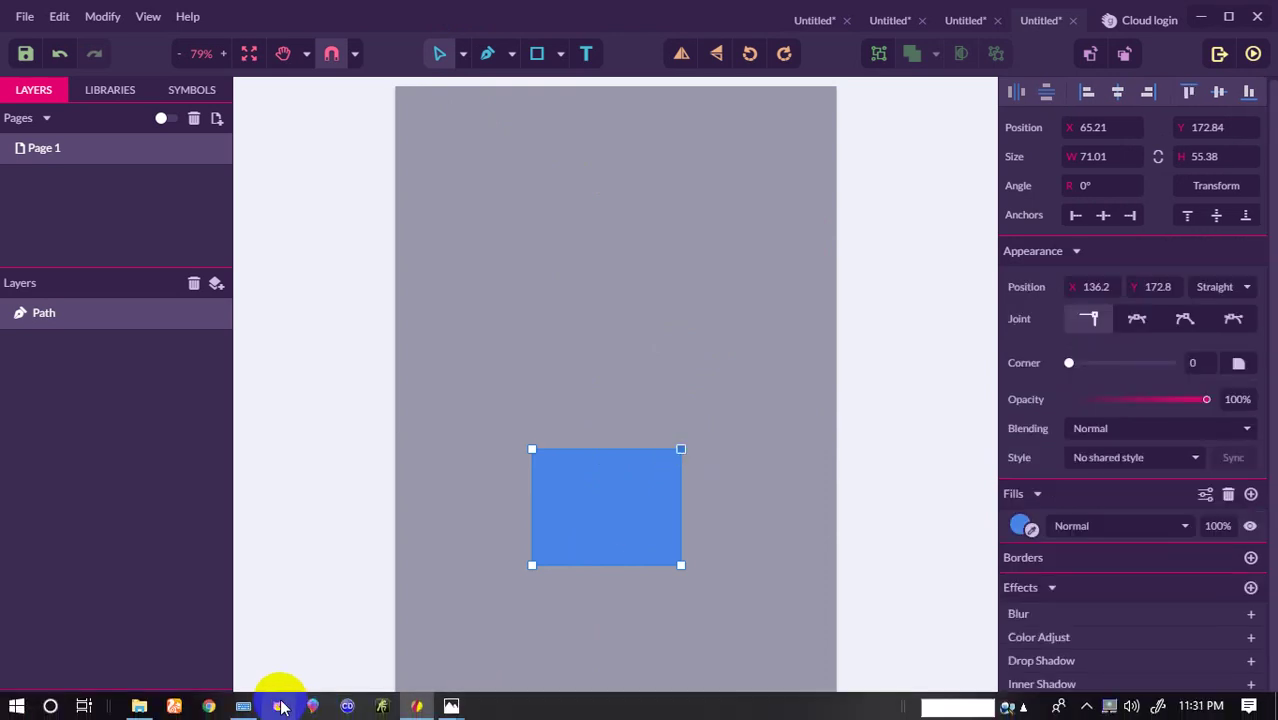
pyautogui.click(243, 706)
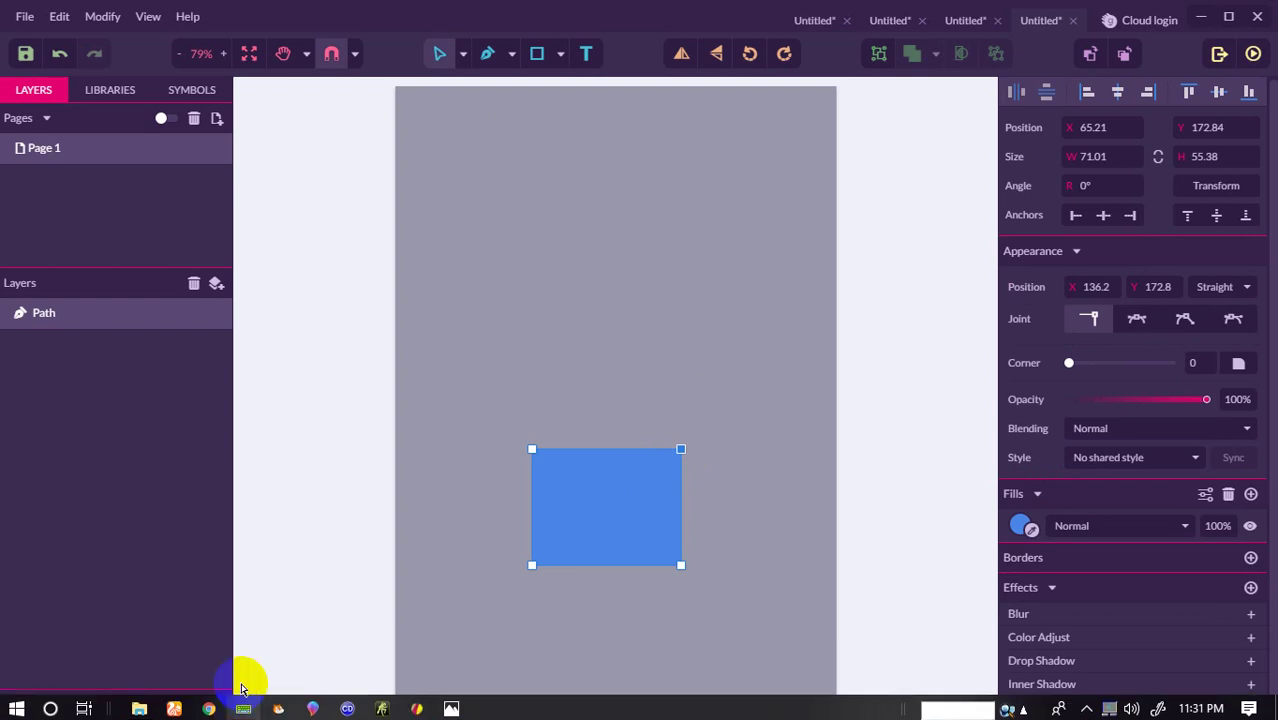
pyautogui.click(285, 173)
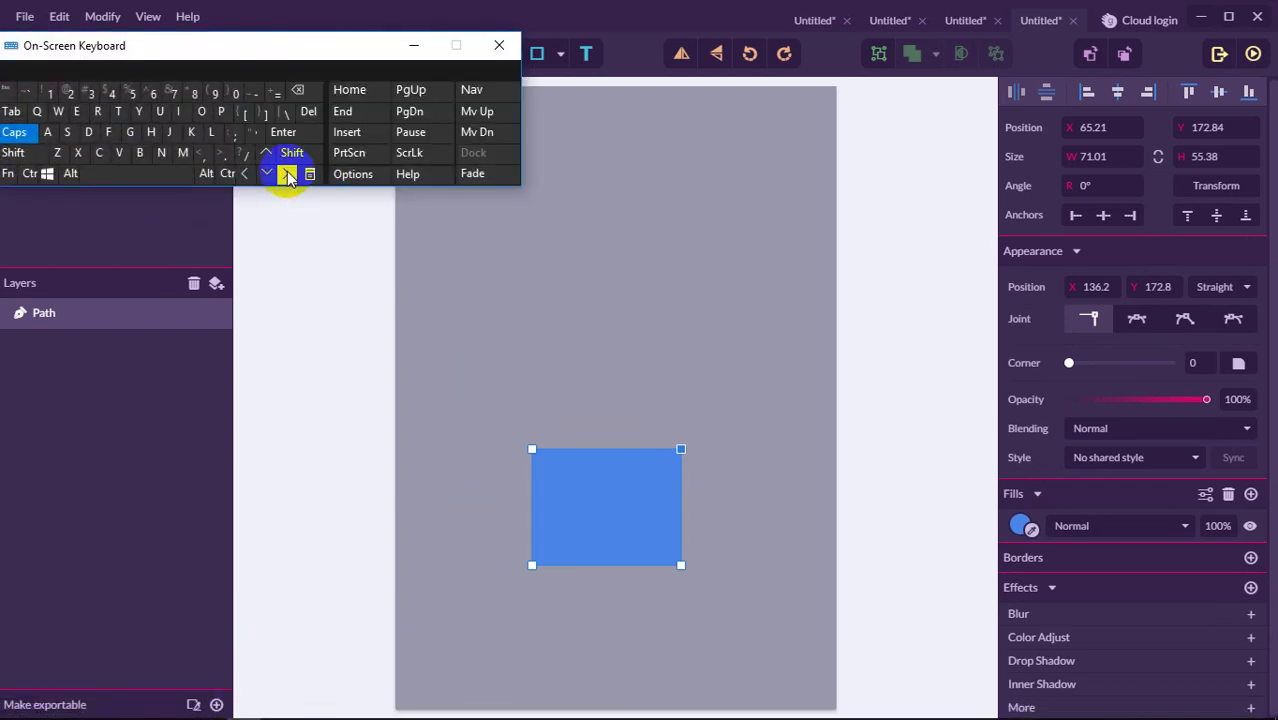
pyautogui.click(685, 443)
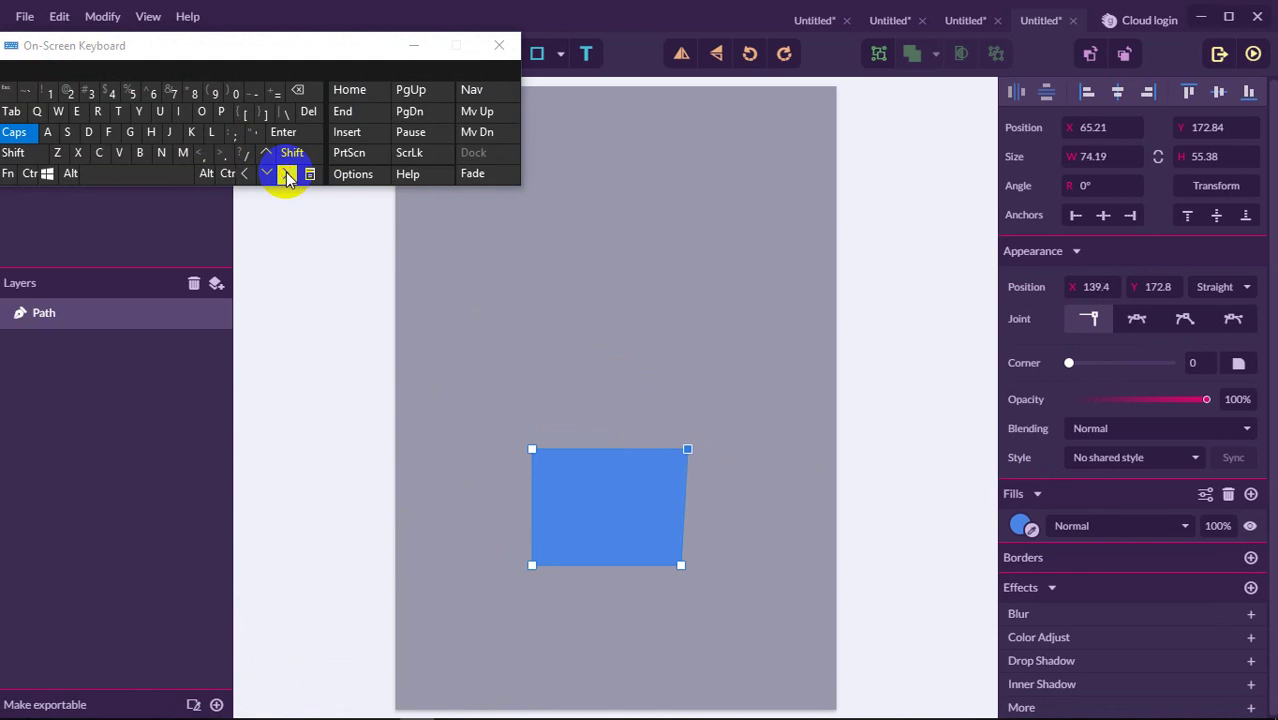
# Step: Nudge the blue path's upper-left corner point about 3.5 mm outward so the pot tapers evenly, and deselect it
pyautogui.click(533, 451)
pyautogui.click(245, 174)
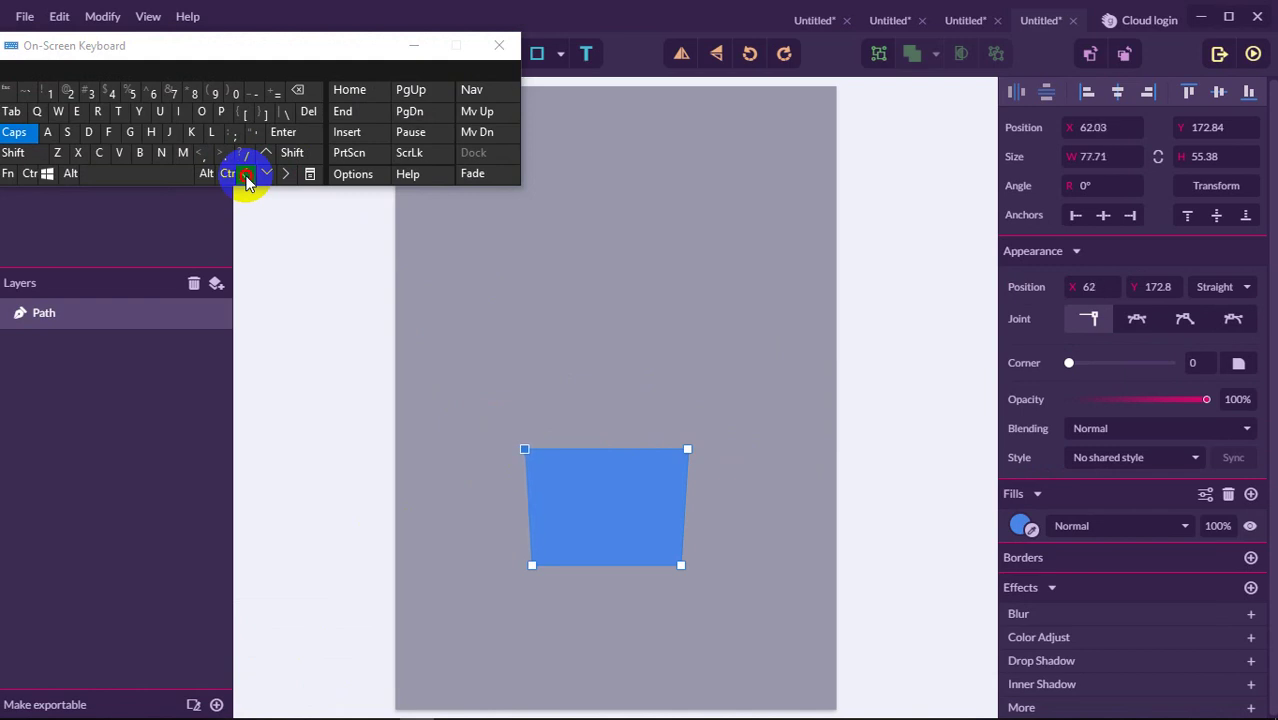
pyautogui.click(414, 46)
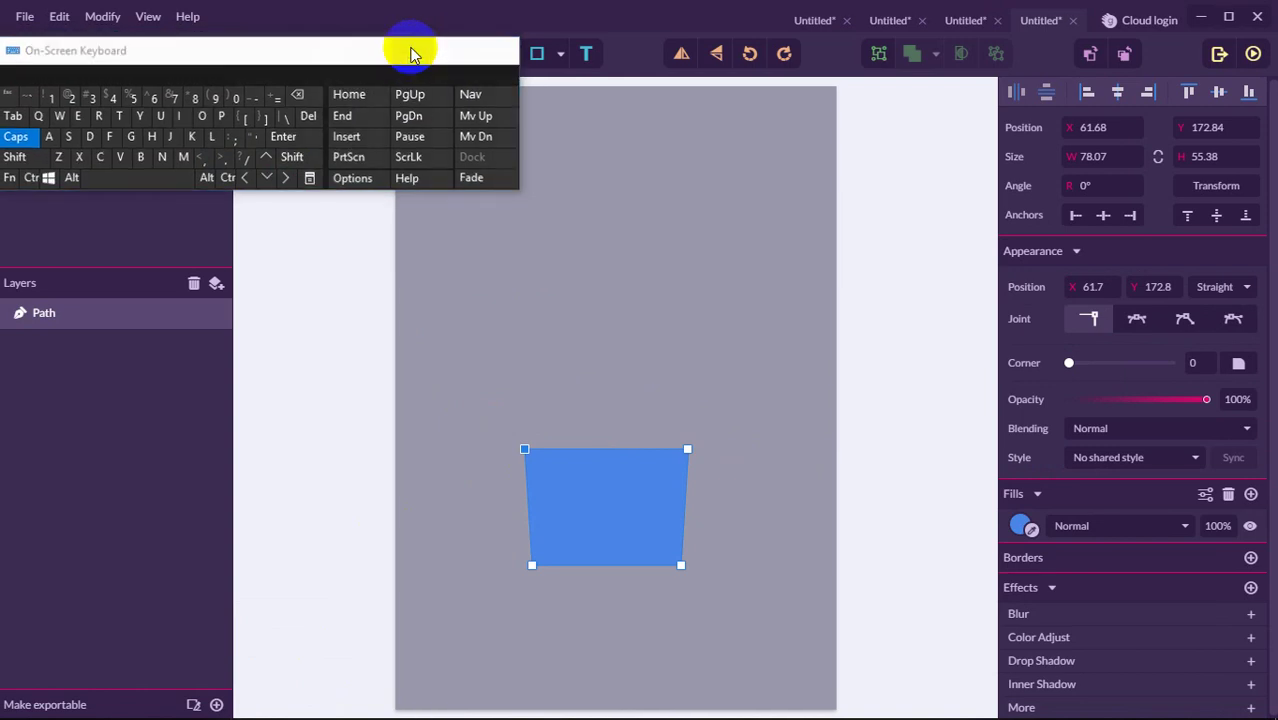
pyautogui.click(722, 297)
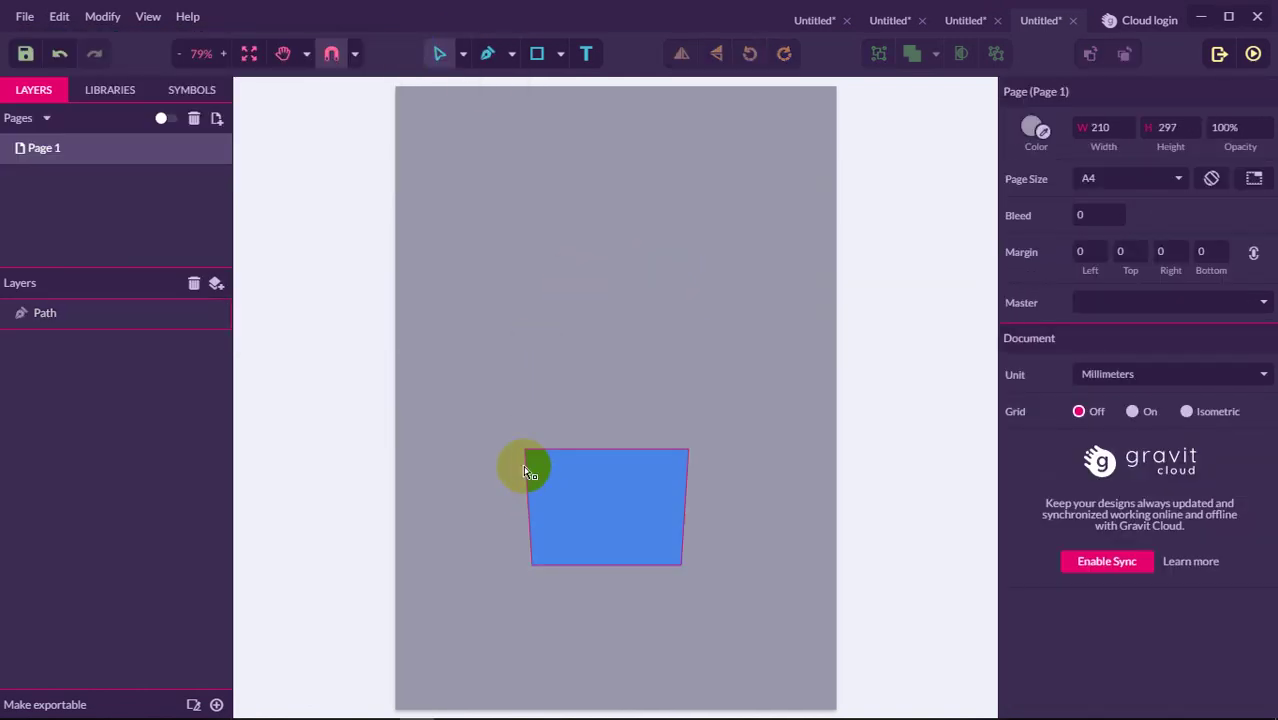
# Step: Draw a thin rectangle about 89 x 10 mm across the pot's upper edge as its rim
pyautogui.click(437, 45)
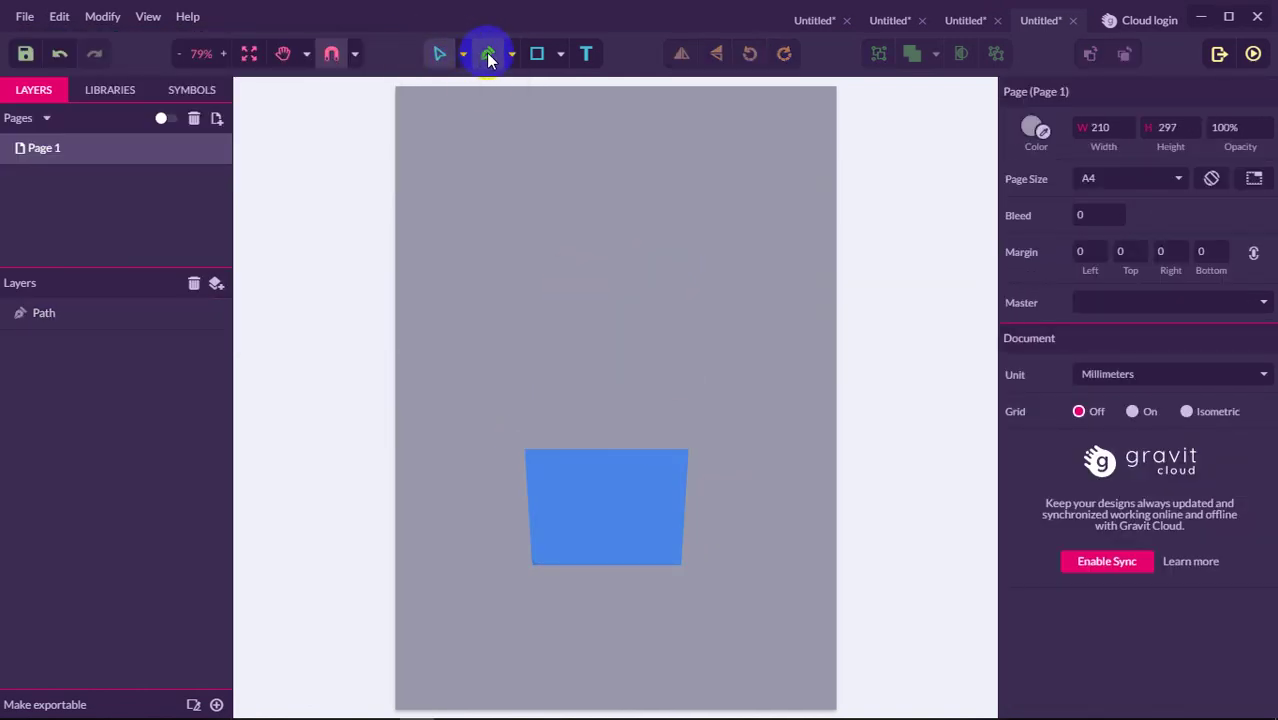
pyautogui.click(537, 56)
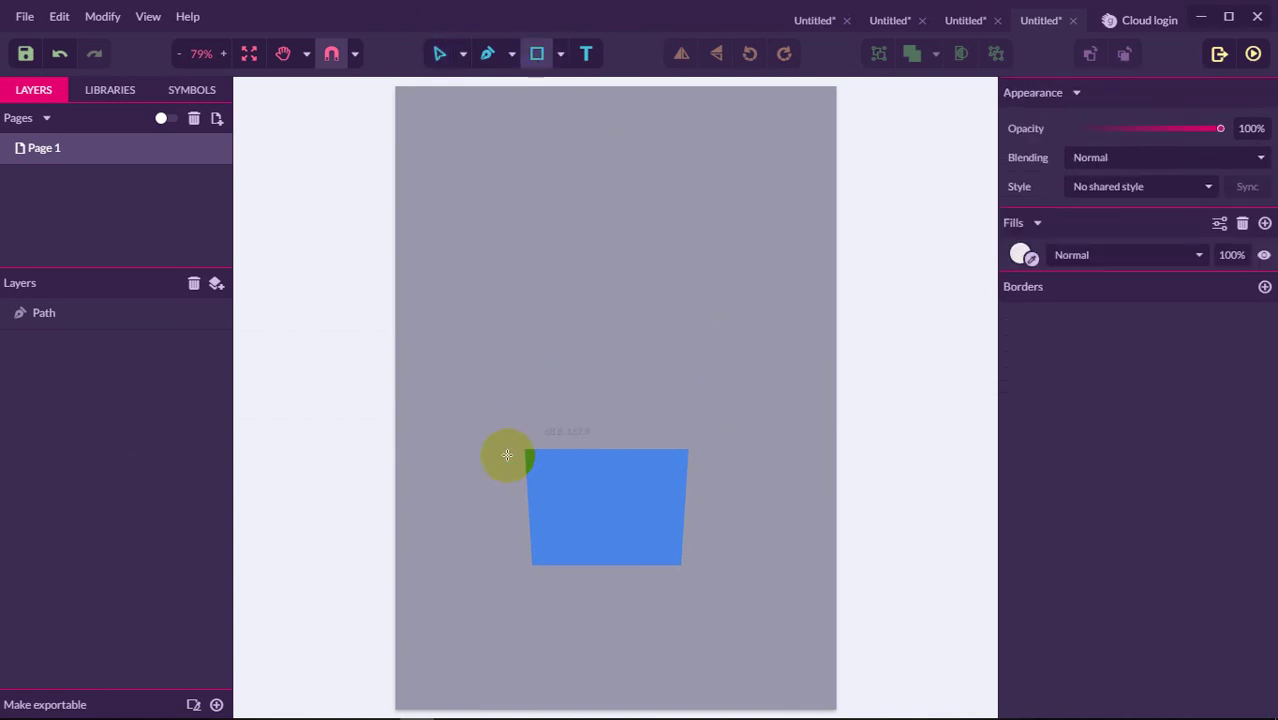
pyautogui.moveTo(513, 438); pyautogui.dragTo(702, 458)
# Step: Select the rim rectangle and the blue pot together and align their centres horizontally
pyautogui.moveTo(460, 363); pyautogui.dragTo(765, 601)
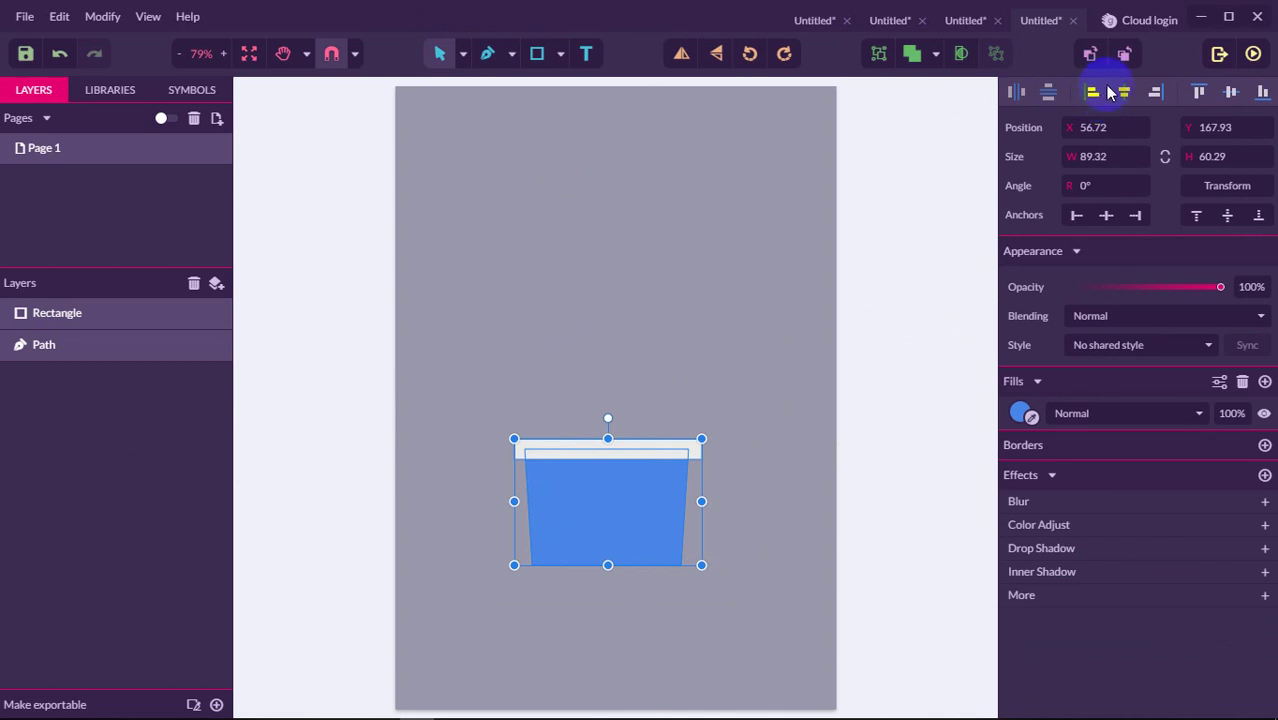
pyautogui.click(1123, 93)
pyautogui.click(722, 396)
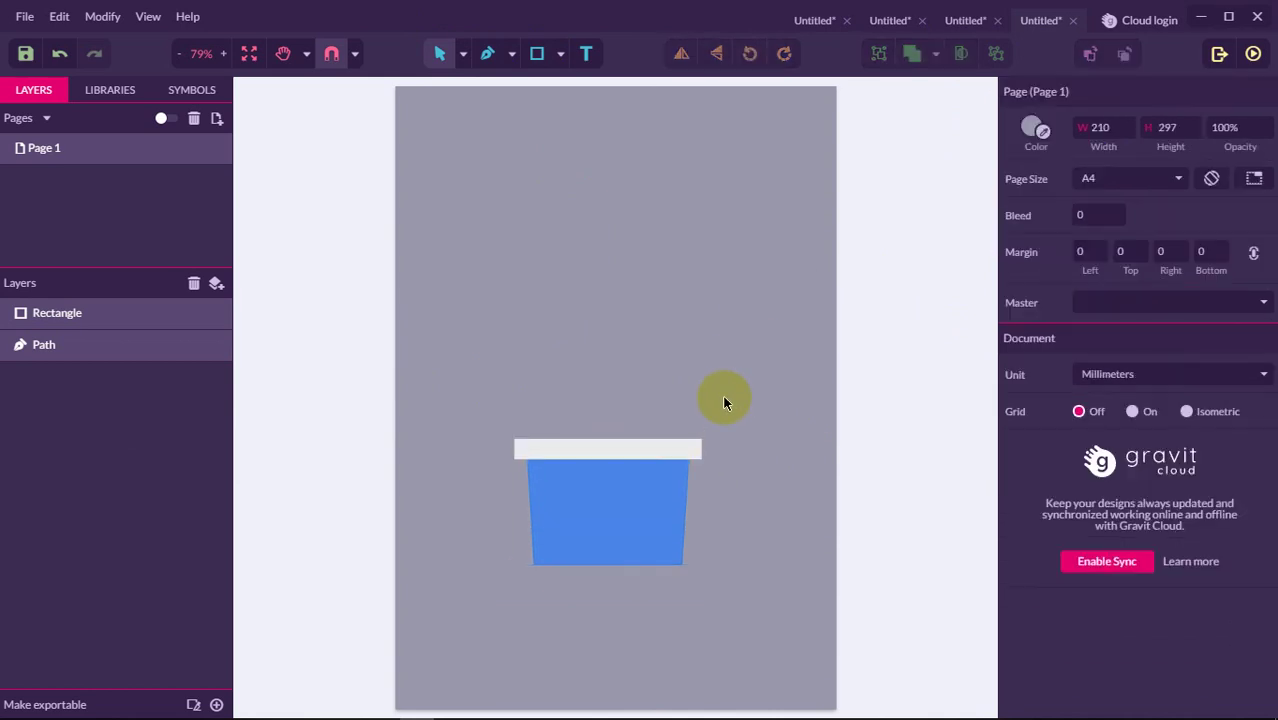
# Step: Fill the rim rectangle above the pot with the dark blue #476493 and deselect it
pyautogui.click(696, 445)
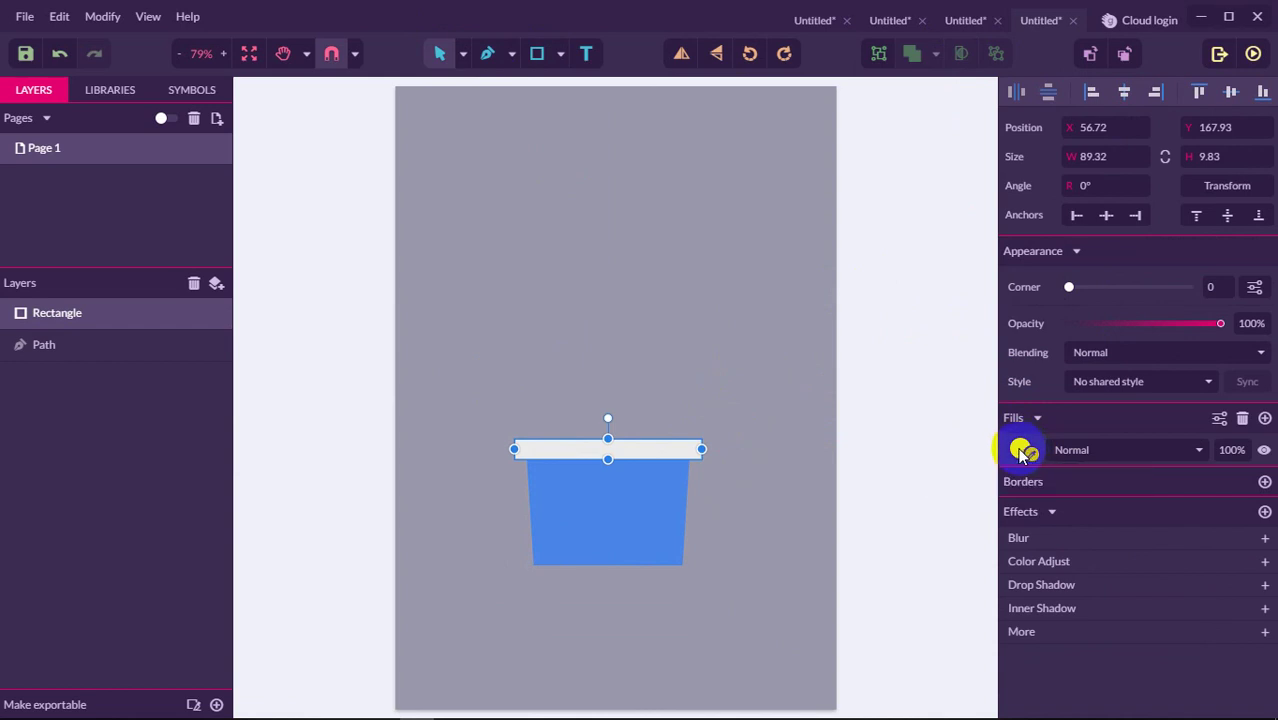
pyautogui.click(1018, 448)
pyautogui.click(1170, 420)
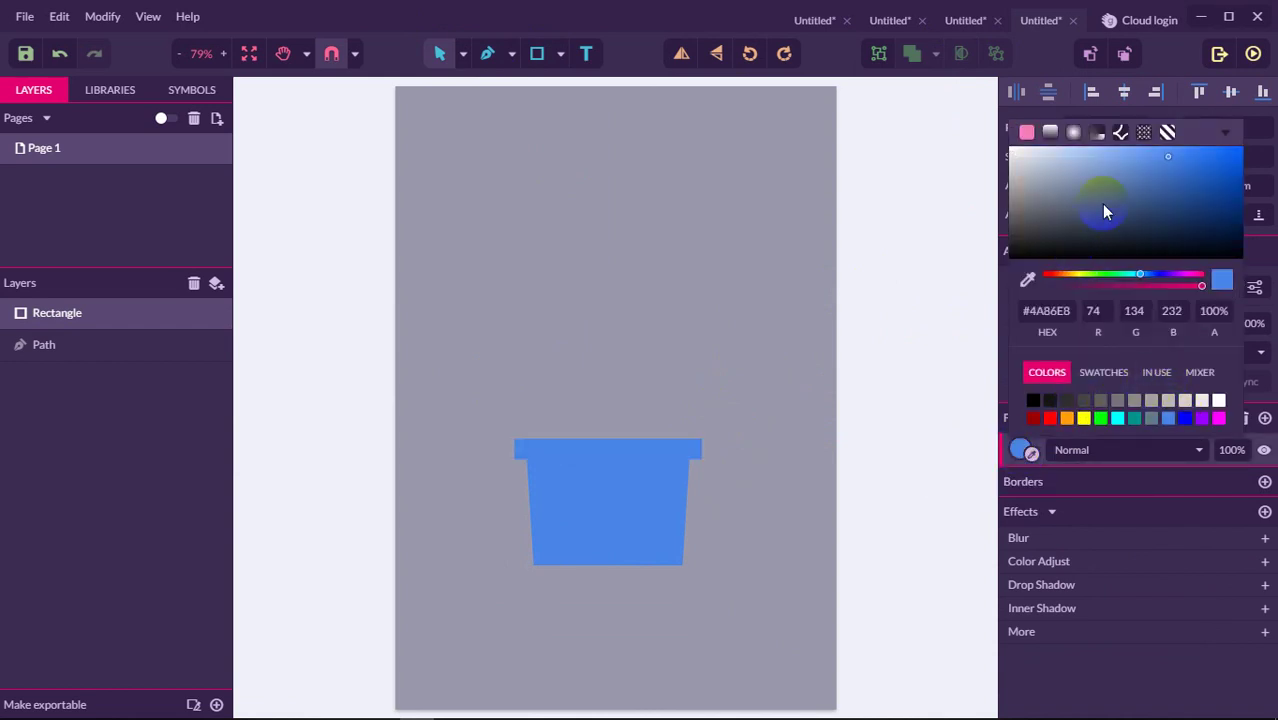
pyautogui.click(1128, 194)
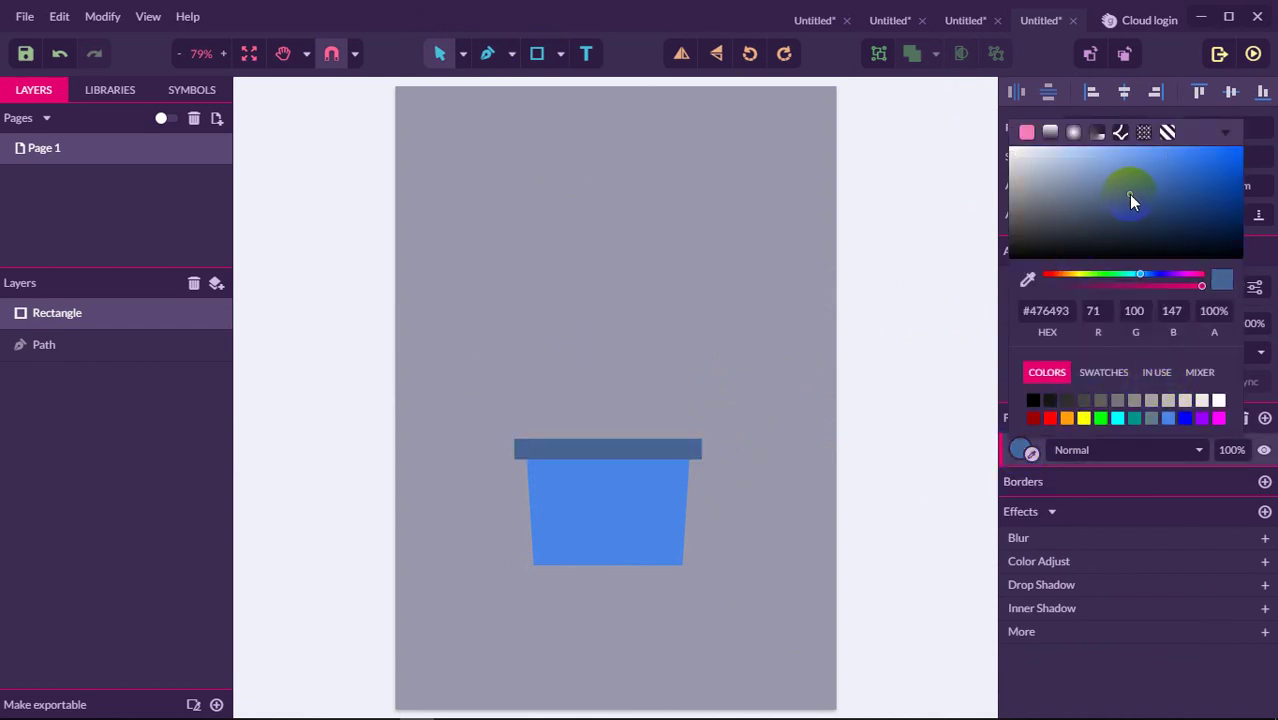
pyautogui.click(923, 280)
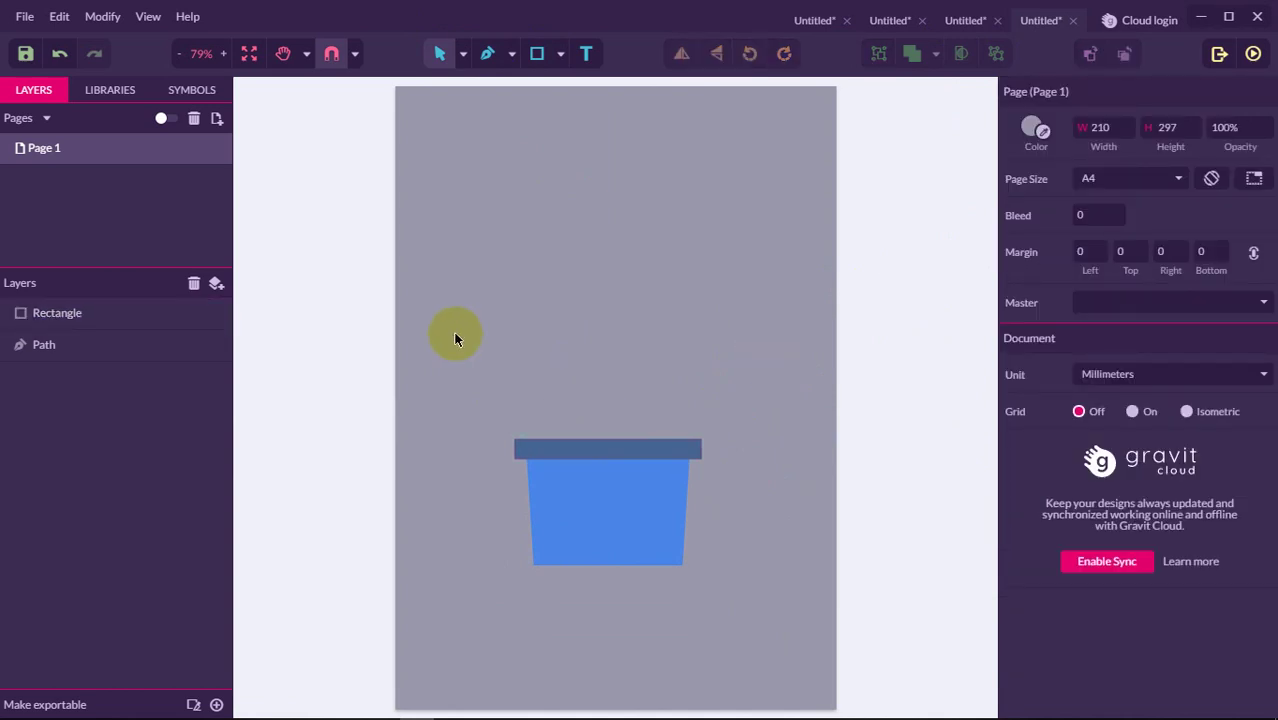
# Step: Group the rim and the pot, then move the group down to the page's lower part, centred horizontally
pyautogui.moveTo(453, 343); pyautogui.dragTo(765, 694)
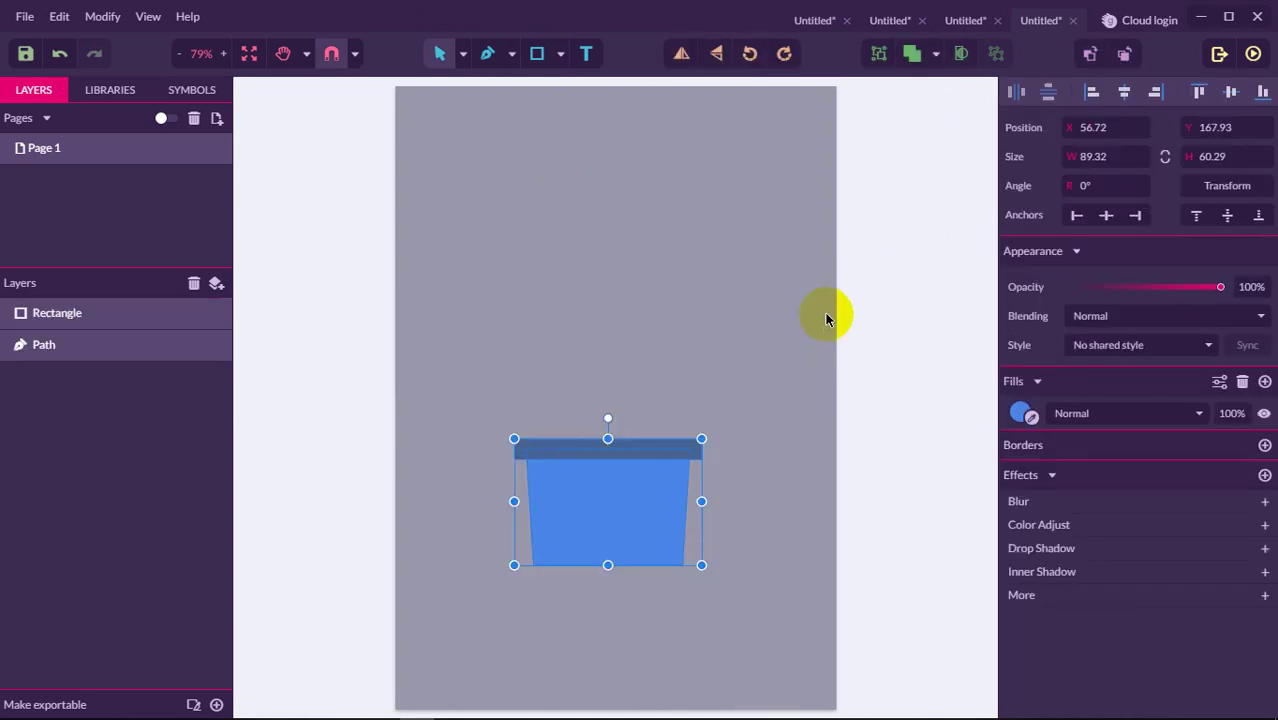
pyautogui.hotkey('ctrl', 'g')
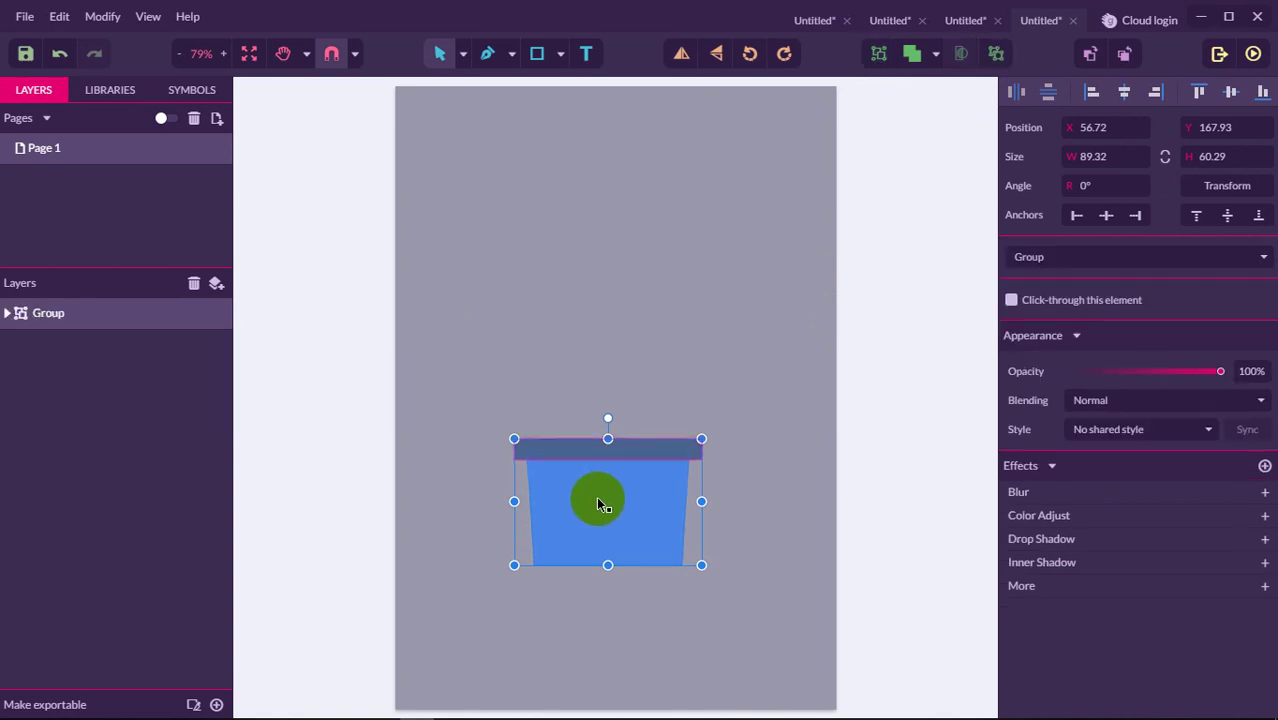
pyautogui.moveTo(595, 497); pyautogui.dragTo(608, 563)
pyautogui.click(740, 540)
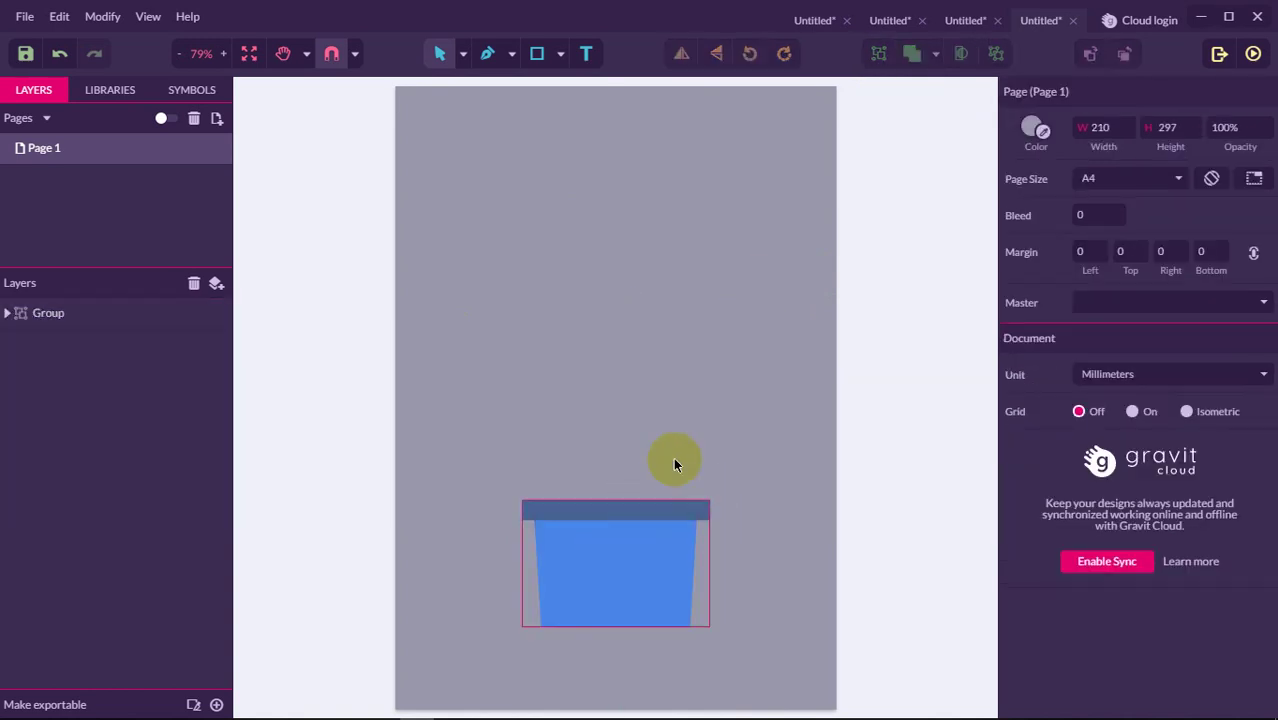
# Step: Draw a circle about 18.7 mm in diameter with the Ellipse tool and position it over the rim's left end
pyautogui.click(490, 58)
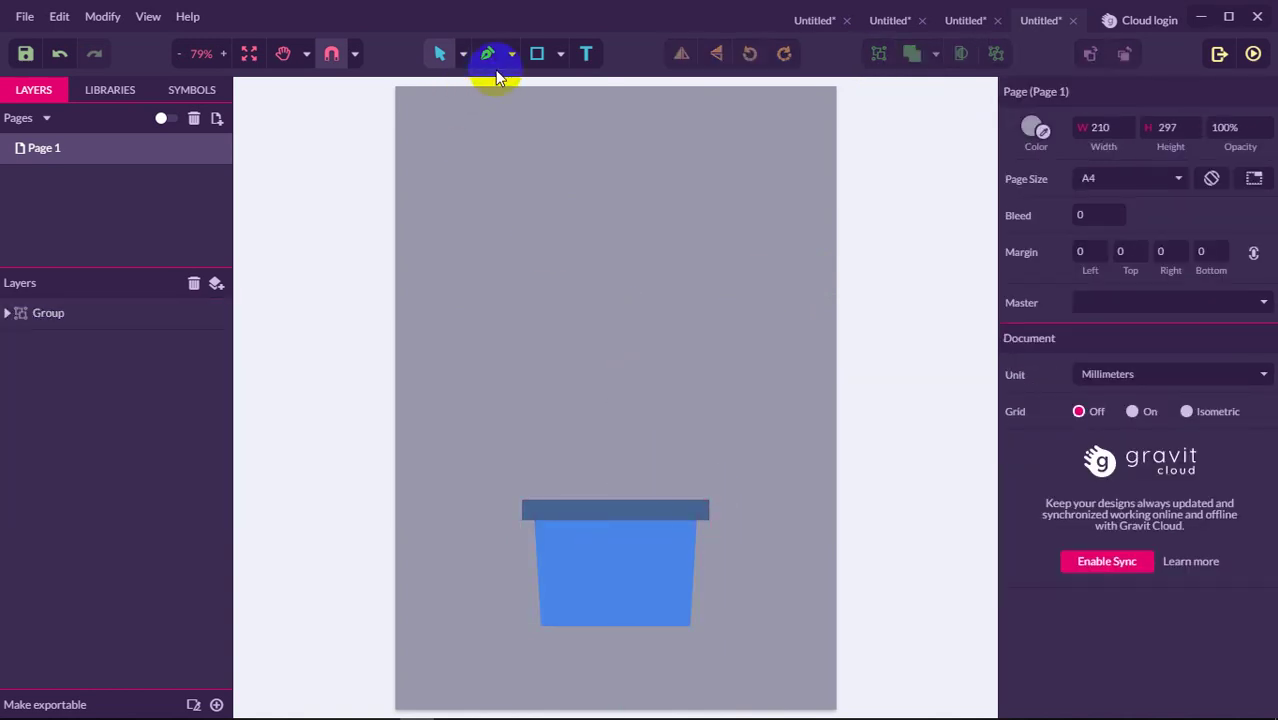
pyautogui.click(559, 62)
pyautogui.click(580, 131)
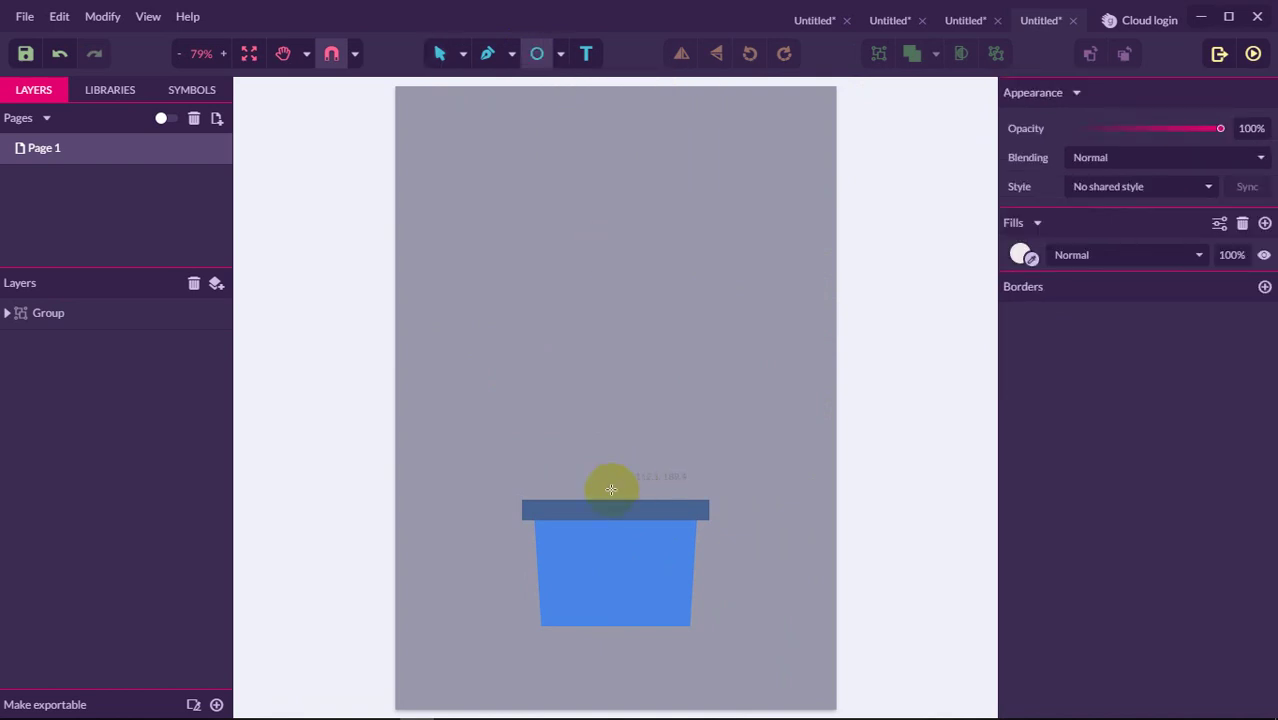
pyautogui.moveTo(540, 483); pyautogui.dragTo(556, 505)
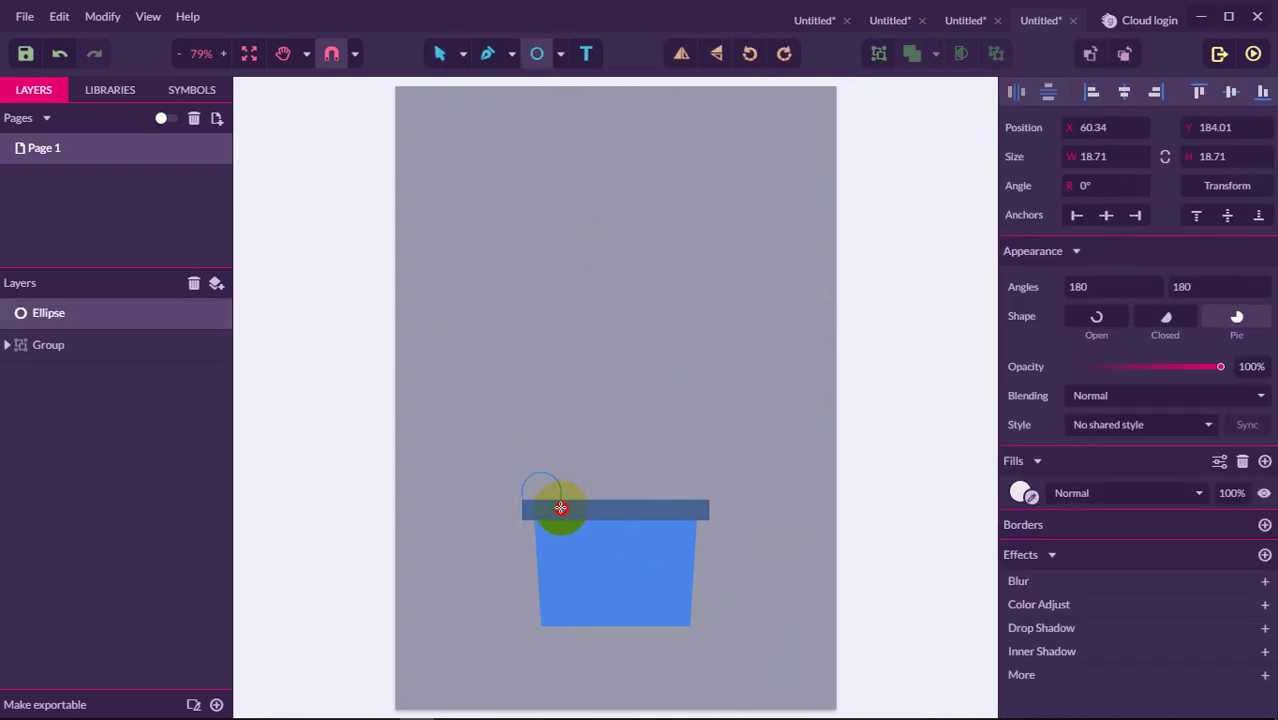
pyautogui.moveTo(552, 497); pyautogui.dragTo(561, 502)
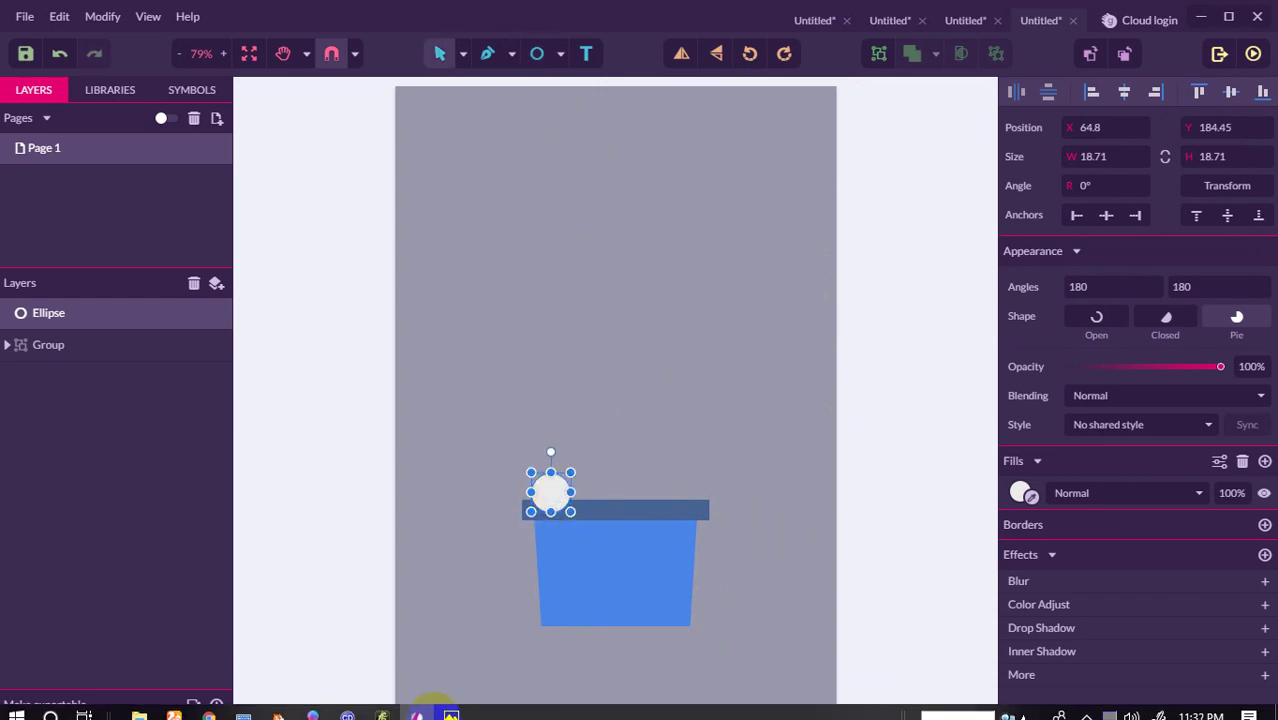
# Step: Duplicate the circle and place the copy at the same height, slightly overlapping the original's right side
pyautogui.click(245, 706)
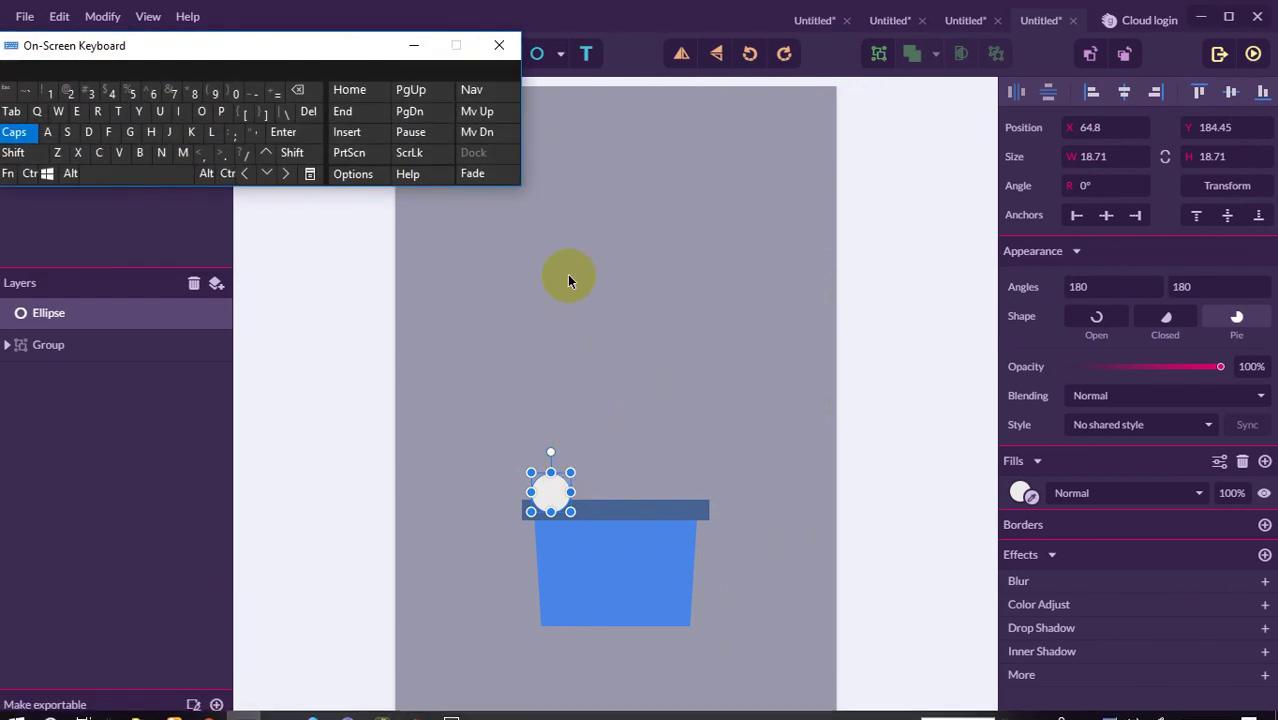
pyautogui.click(287, 152)
pyautogui.click(100, 153)
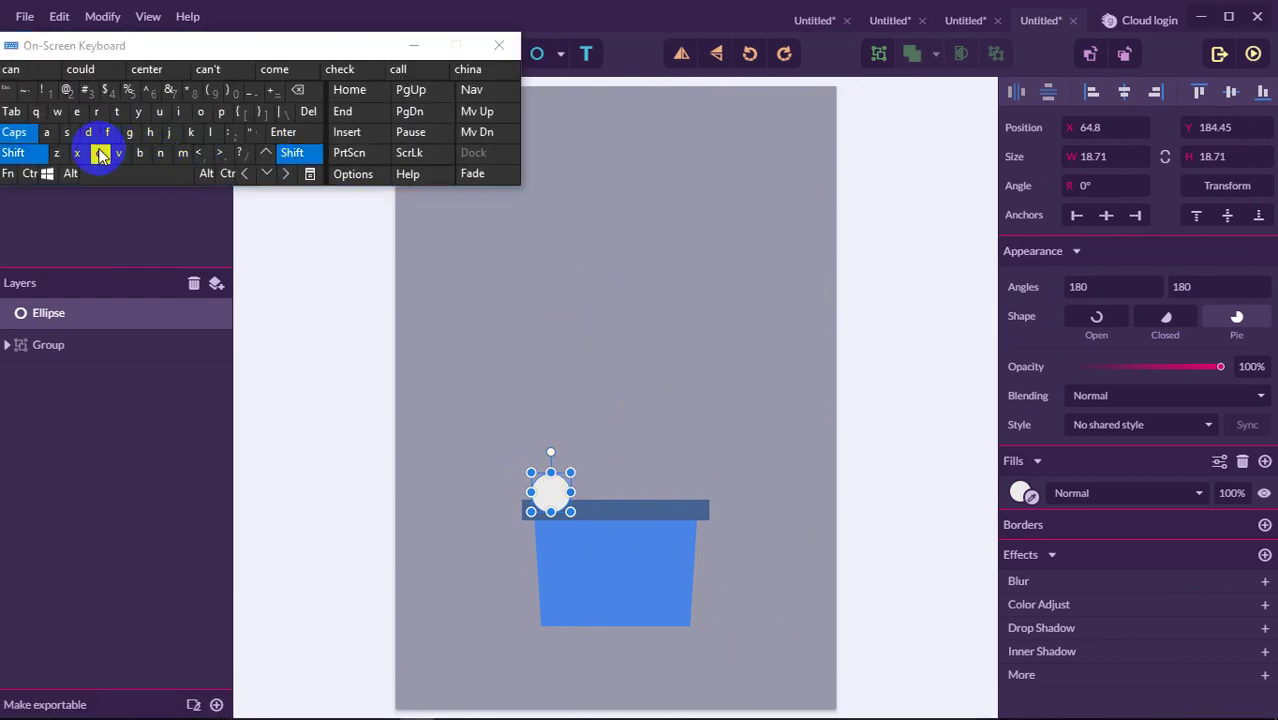
pyautogui.click(161, 153)
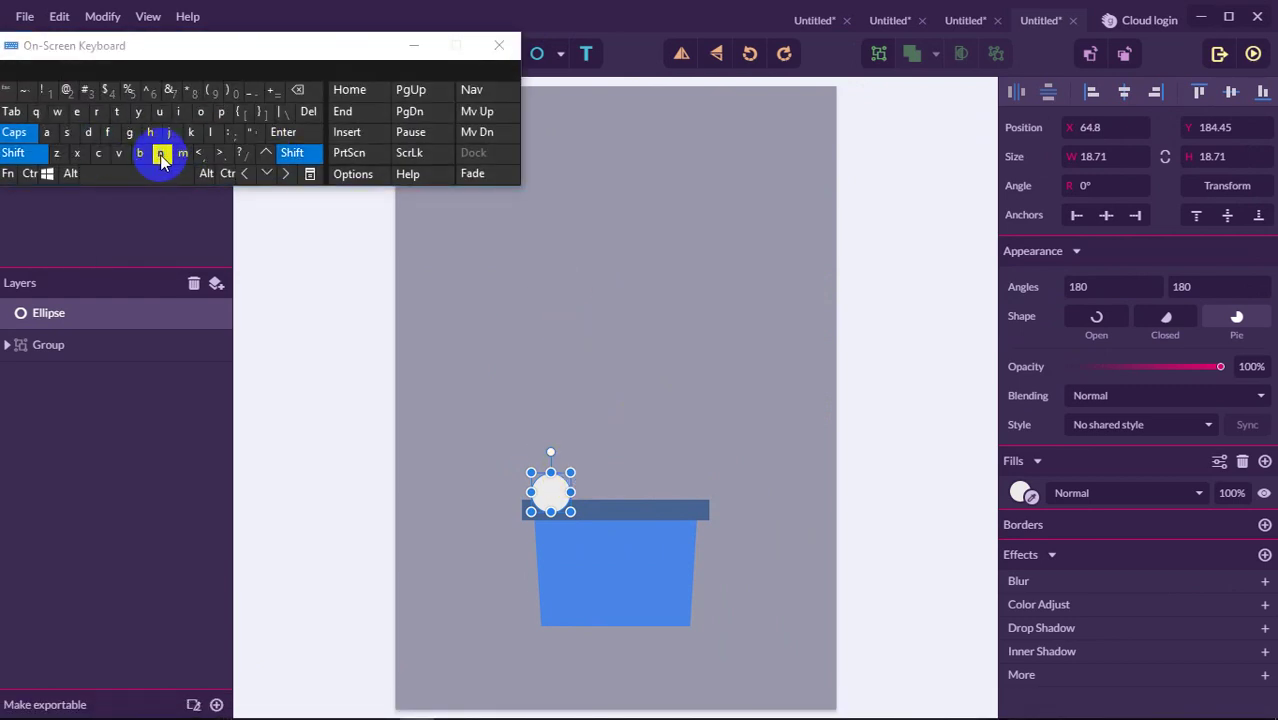
pyautogui.click(161, 153)
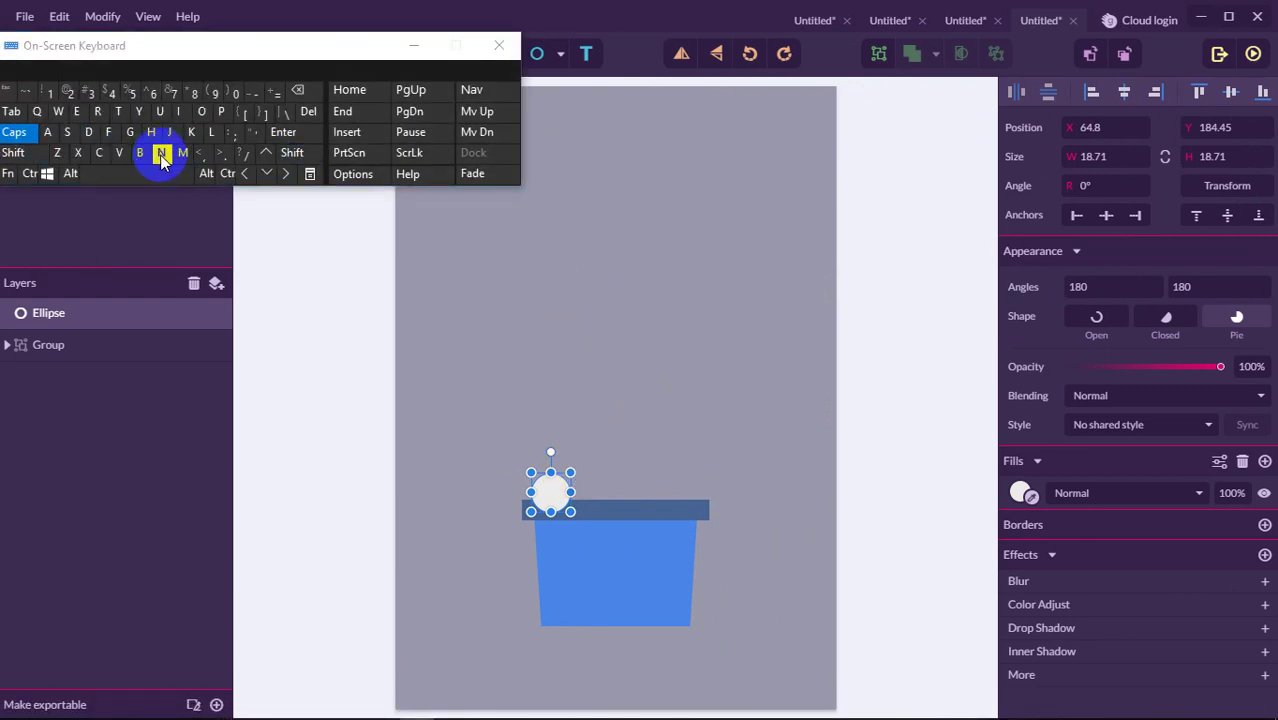
pyautogui.click(101, 155)
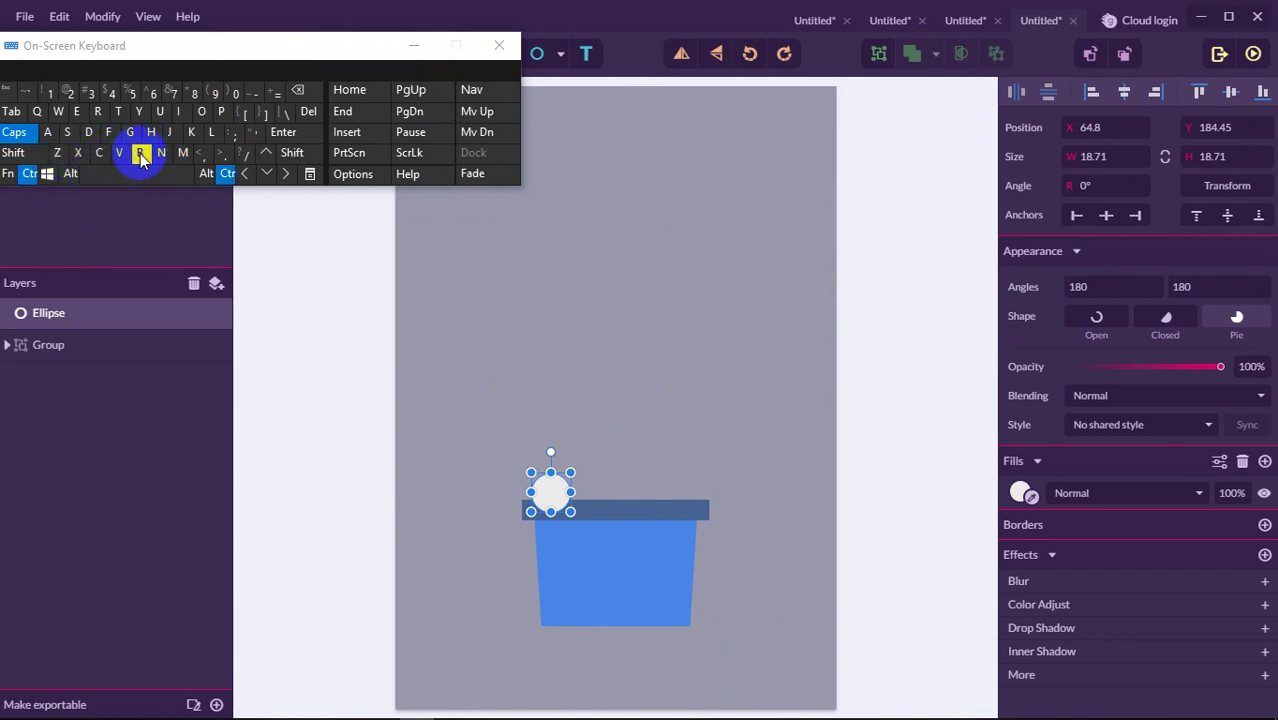
pyautogui.keyDown('ctrl'); pyautogui.click(119, 153); pyautogui.keyUp('ctrl')
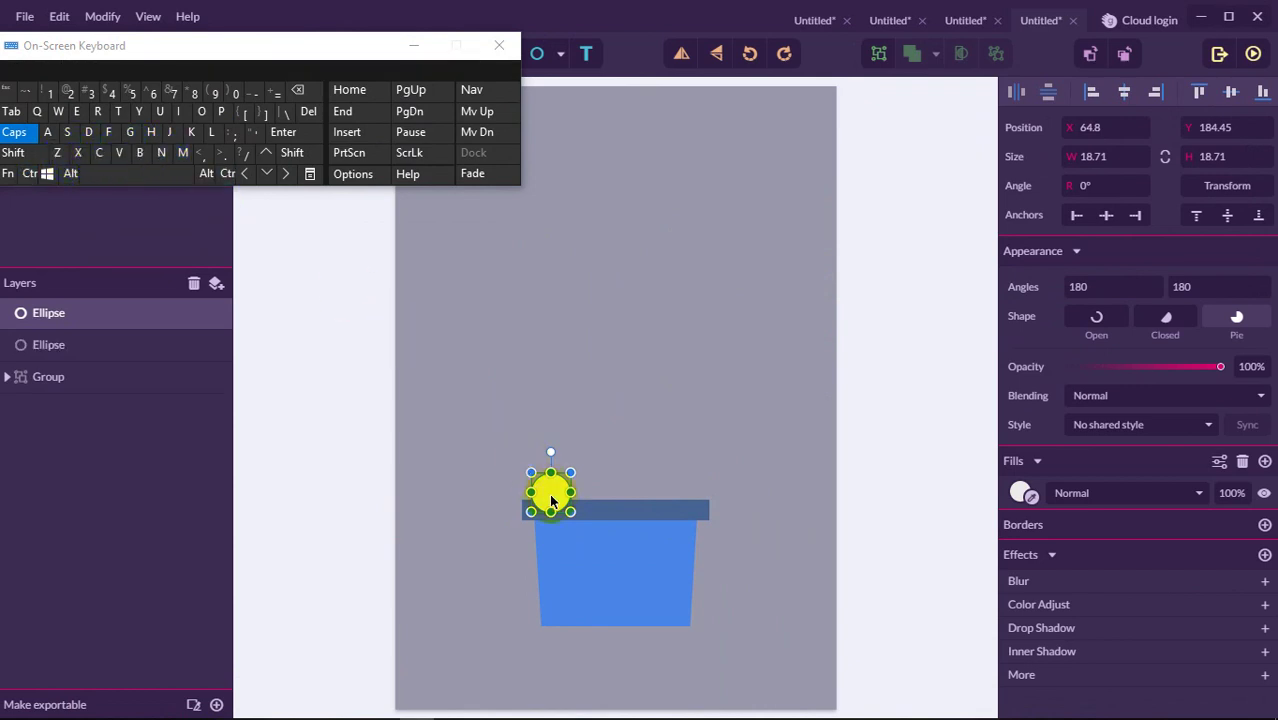
pyautogui.moveTo(552, 495); pyautogui.dragTo(595, 498)
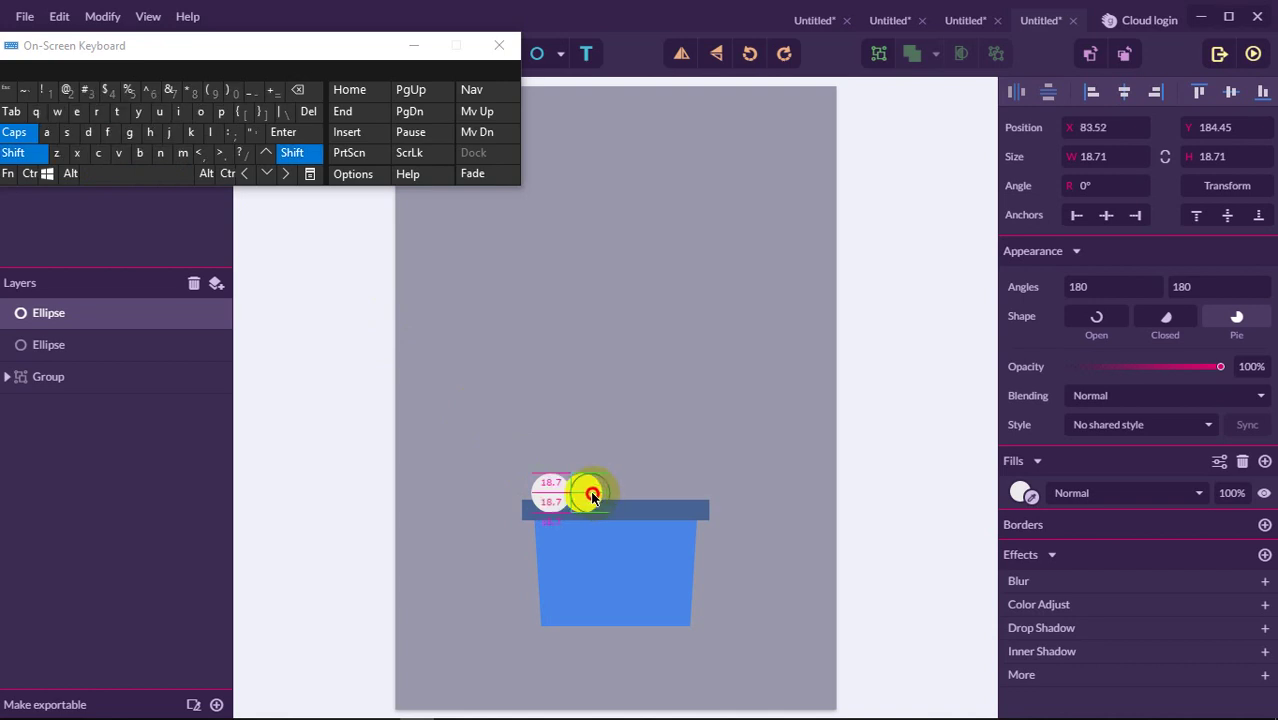
pyautogui.moveTo(590, 497); pyautogui.dragTo(590, 497)
# Step: Copy both circles, paste the pair twice, and move one pasted pair along the rim to continue the row
pyautogui.moveTo(503, 443); pyautogui.dragTo(587, 483)
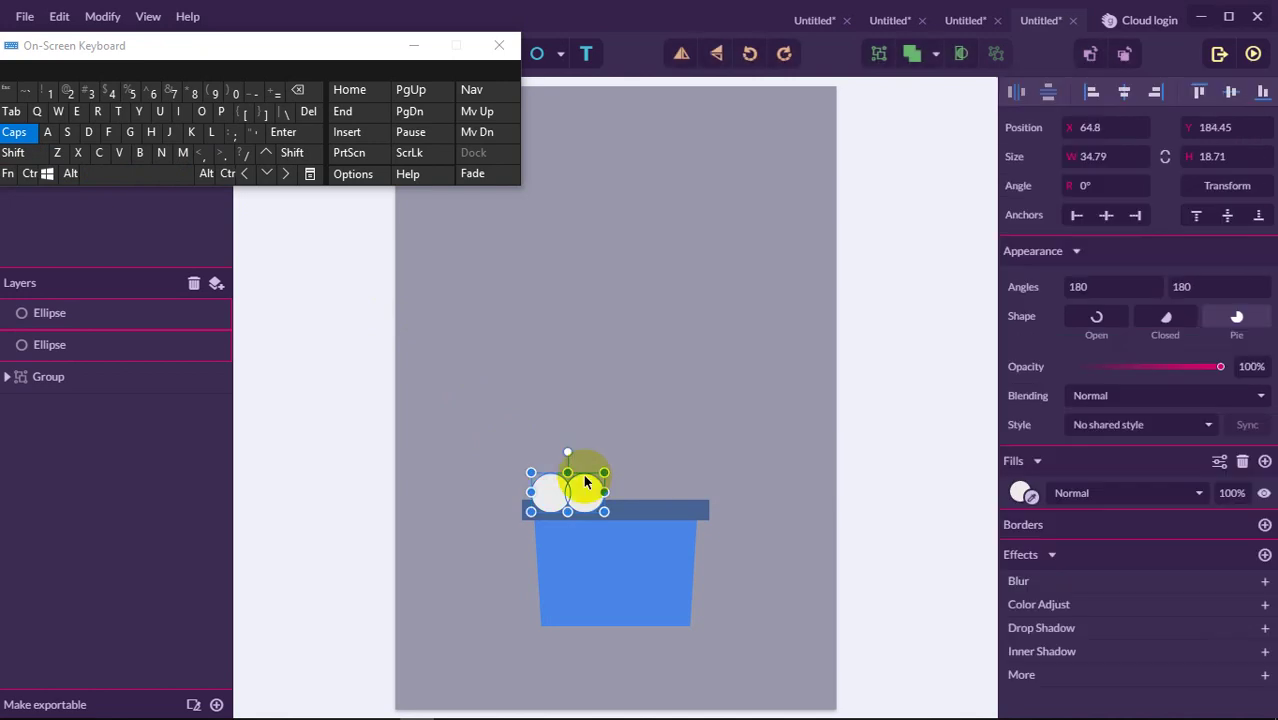
pyautogui.keyDown('ctrl'); pyautogui.click(104, 153); pyautogui.keyUp('ctrl')
pyautogui.keyDown('ctrl'); pyautogui.click(118, 153); pyautogui.keyUp('ctrl')
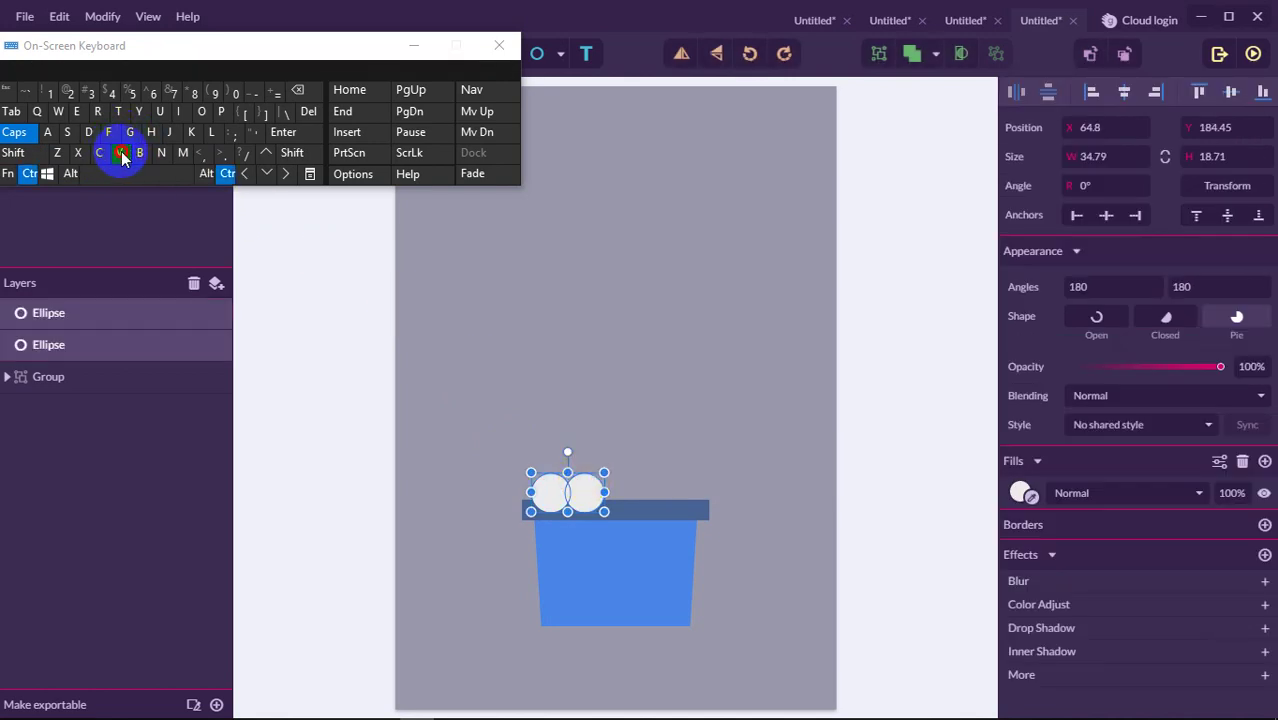
pyautogui.keyDown('ctrl'); pyautogui.click(118, 153); pyautogui.keyUp('ctrl')
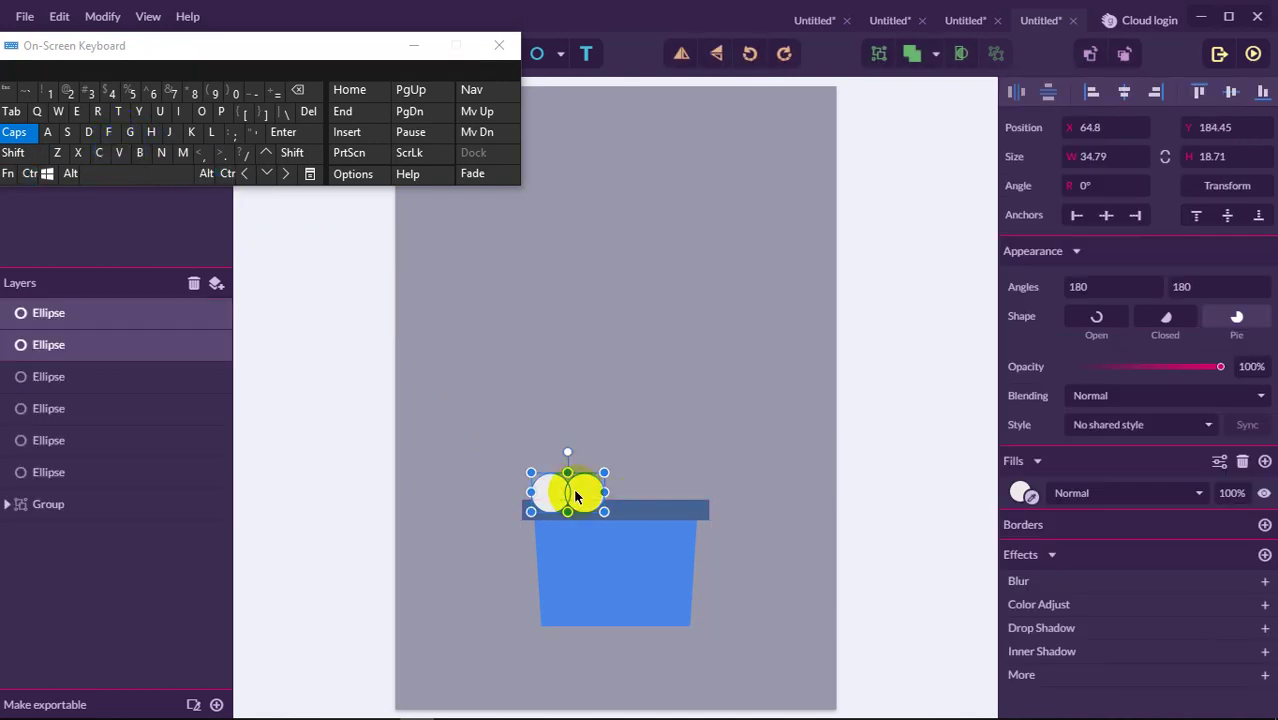
pyautogui.moveTo(571, 491); pyautogui.dragTo(642, 486)
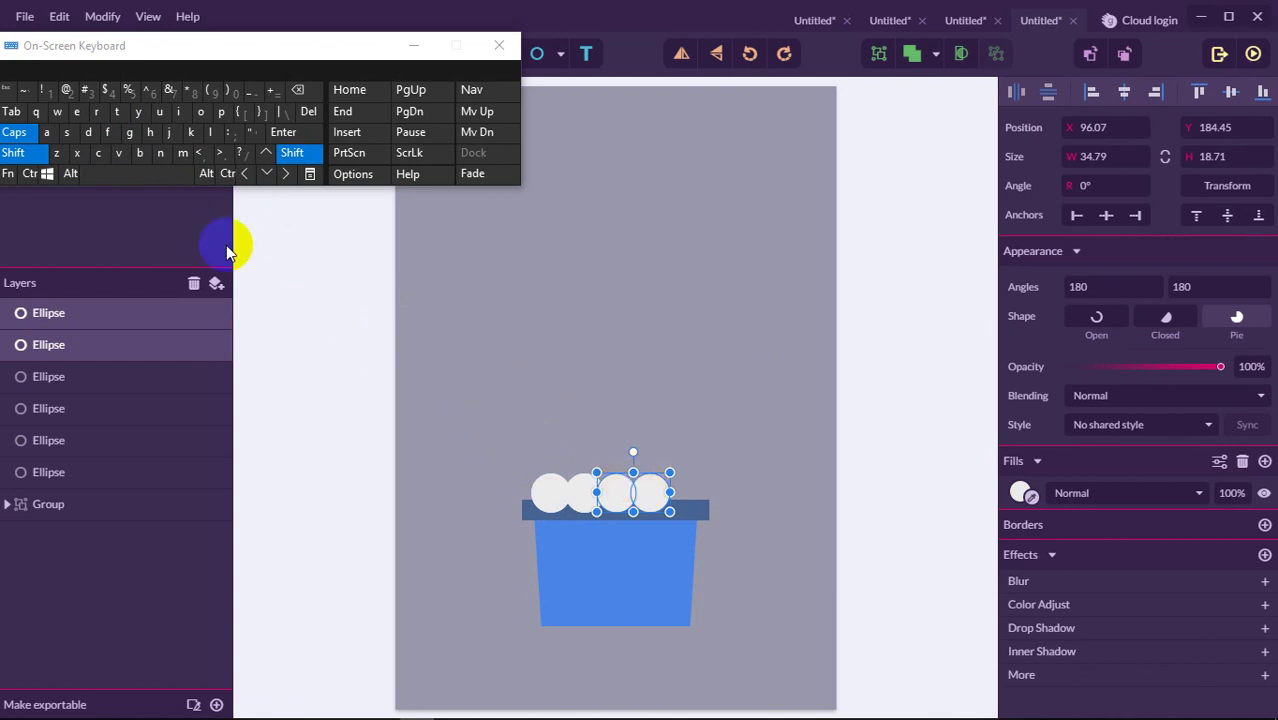
# Step: Turn off Caps Lock, paste another pair of circles, and move it to the rim's right end
pyautogui.click(25, 141)
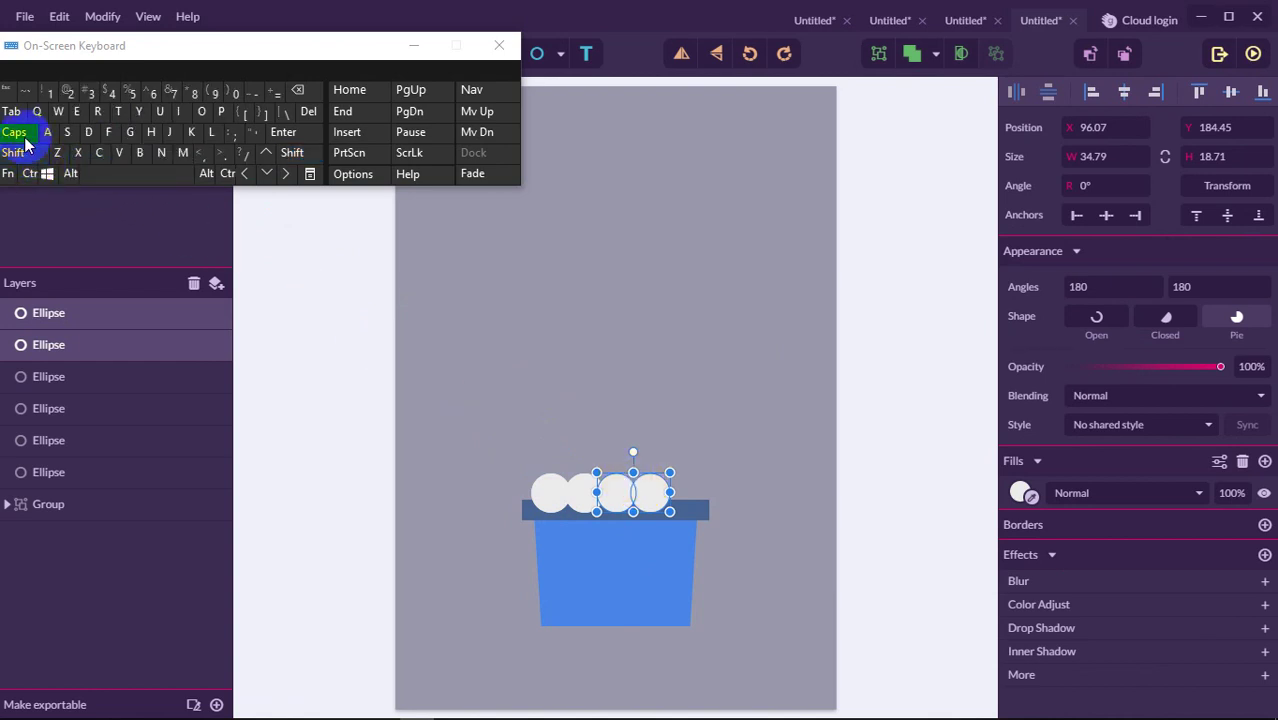
pyautogui.click(22, 138)
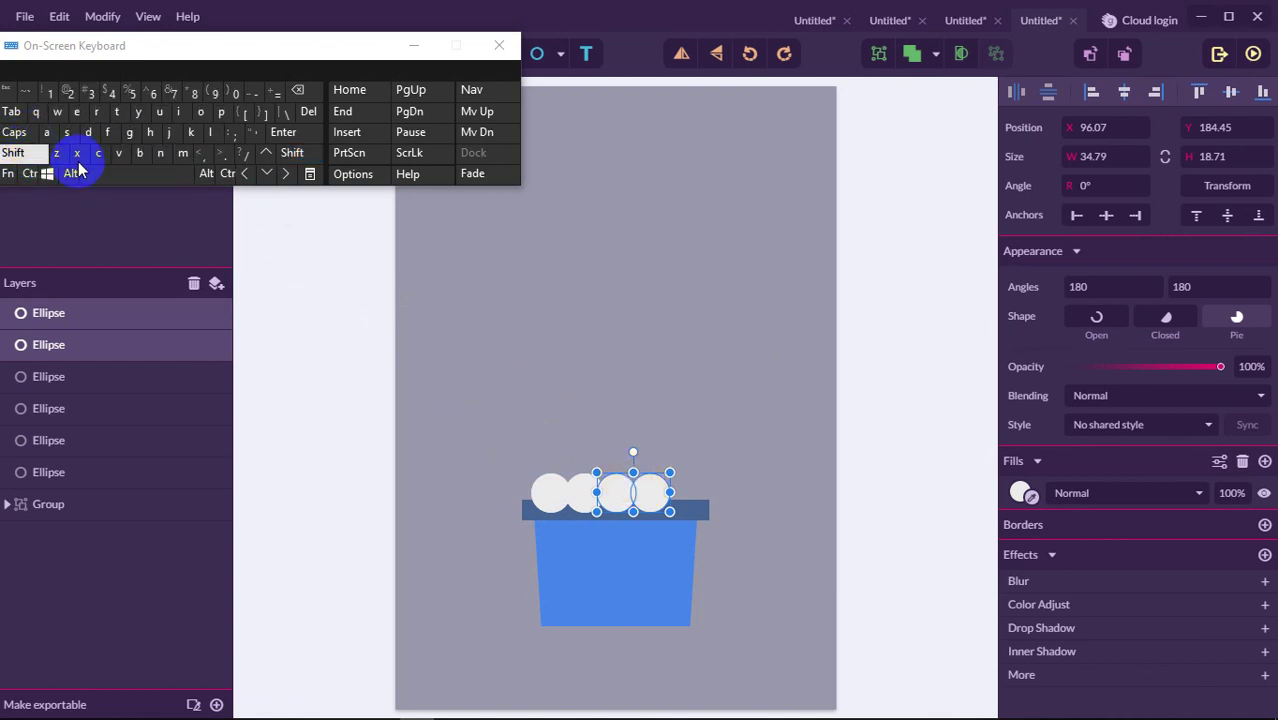
pyautogui.click(655, 490)
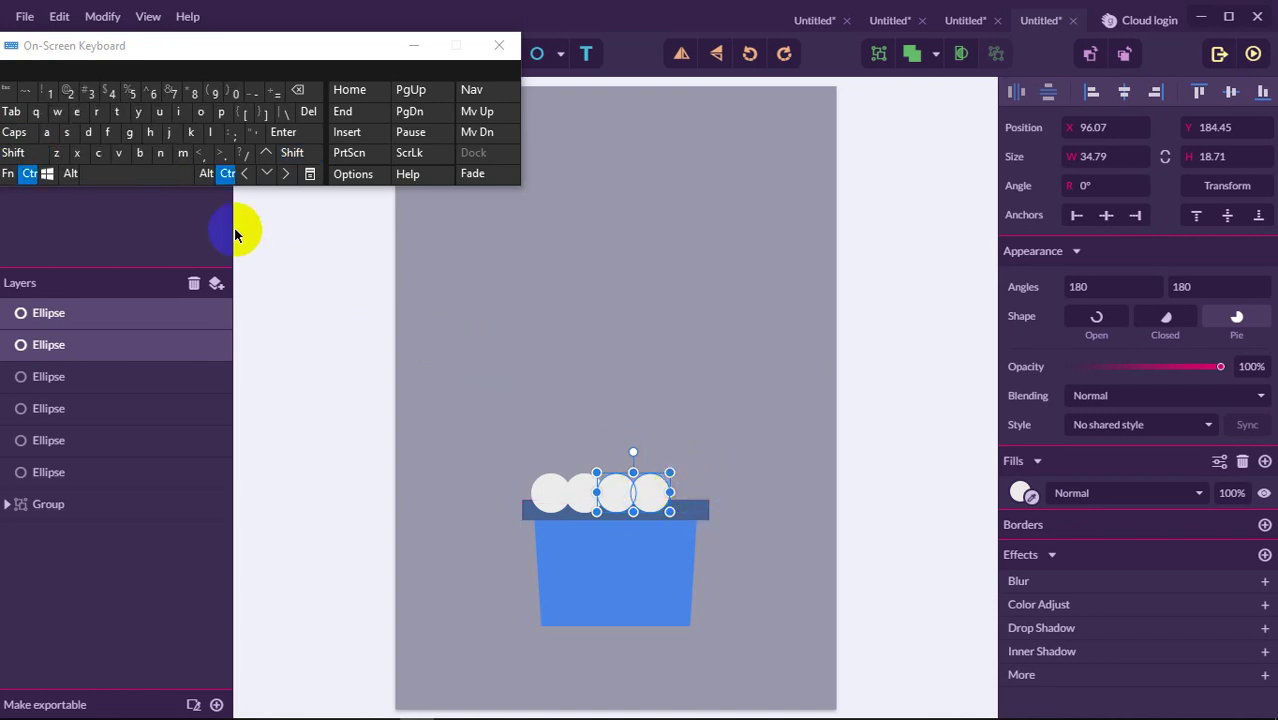
pyautogui.click(120, 152)
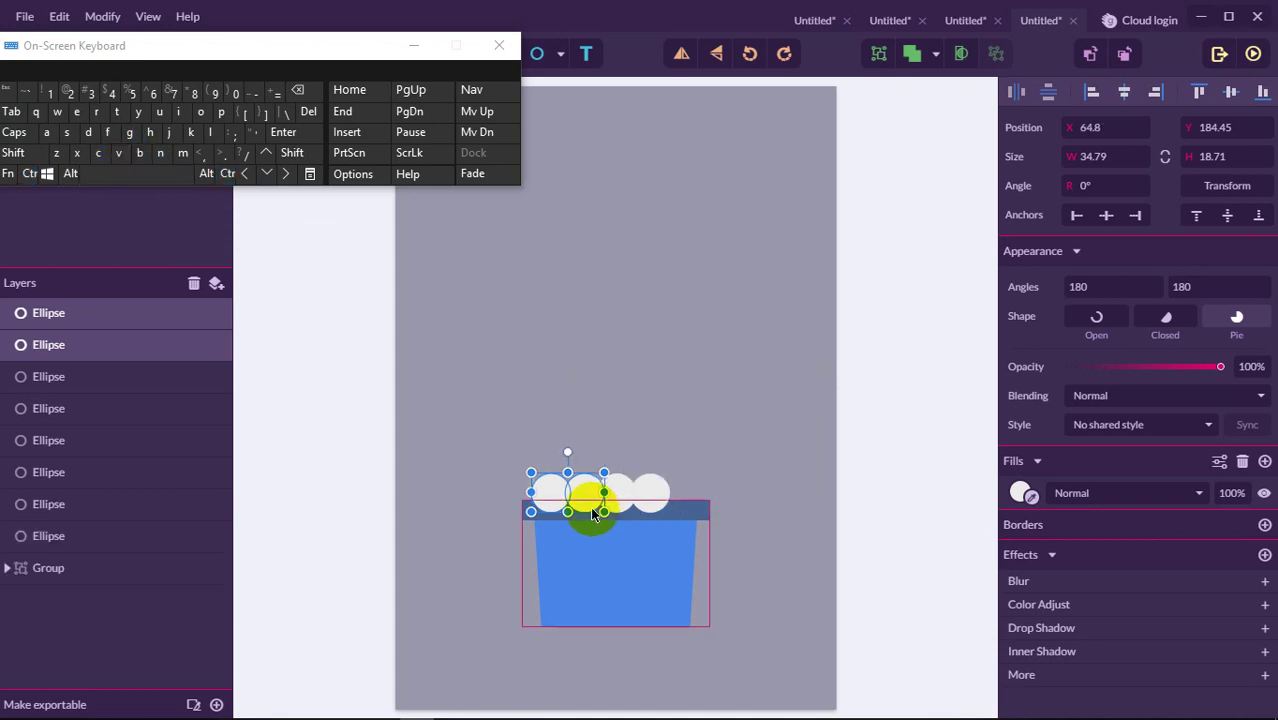
pyautogui.moveTo(584, 498); pyautogui.dragTo(685, 491)
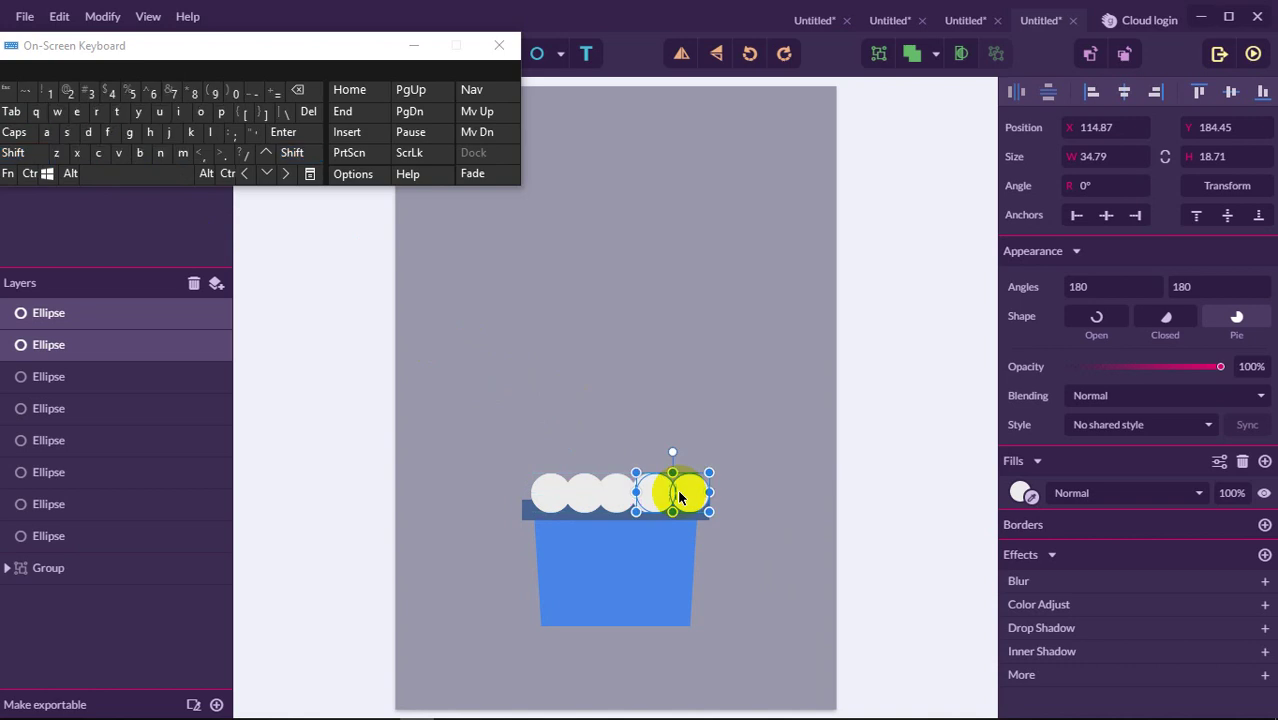
# Step: Select all the circles along the rim and distribute them horizontally
pyautogui.moveTo(494, 448); pyautogui.dragTo(722, 490)
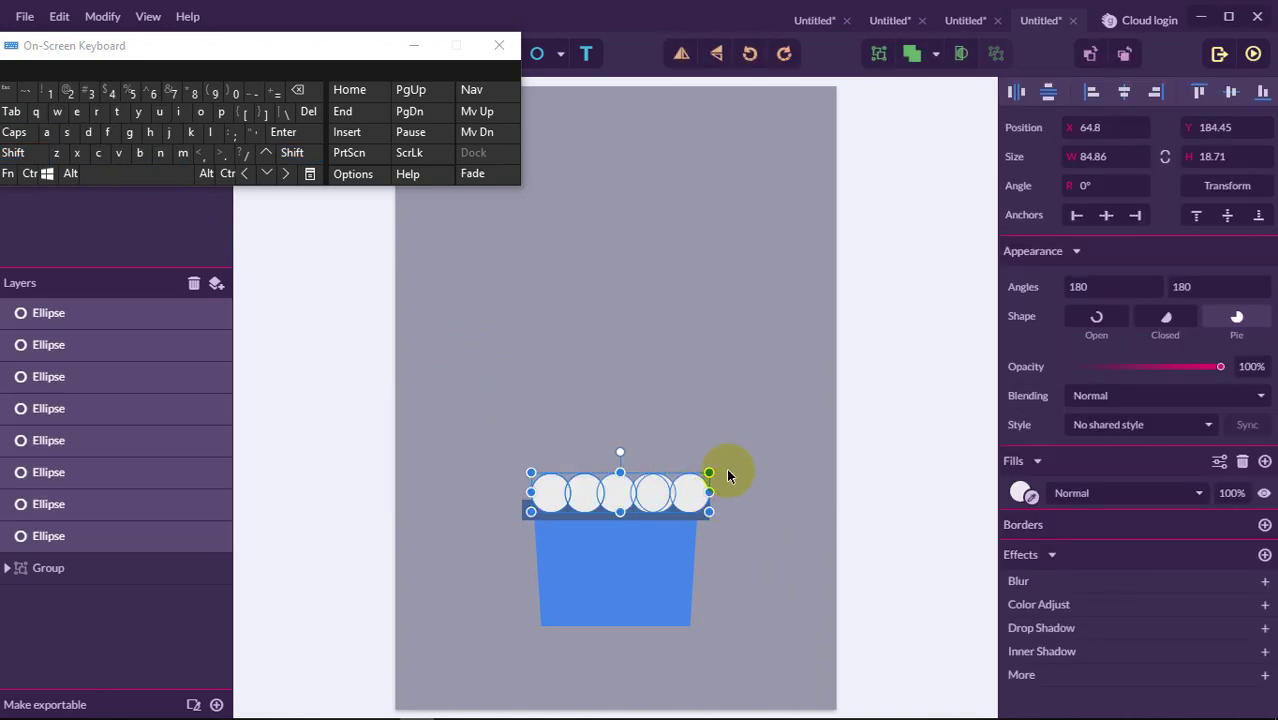
pyautogui.click(1020, 91)
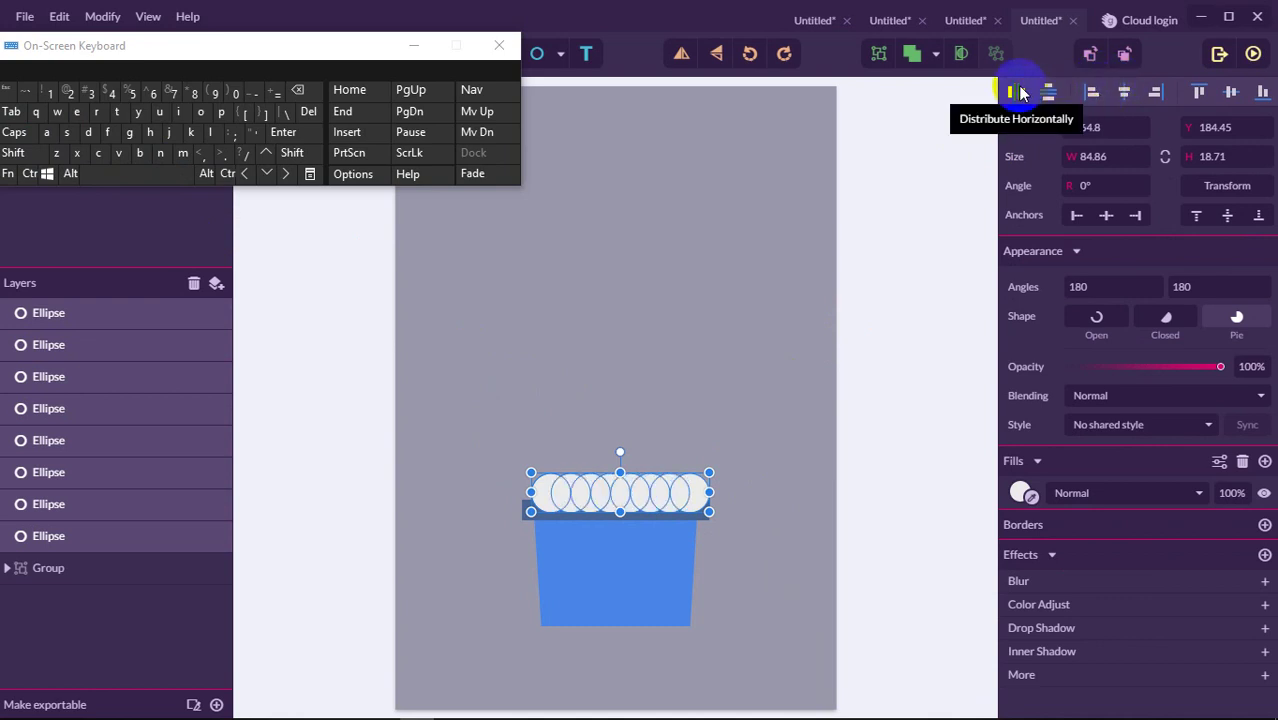
pyautogui.click(860, 281)
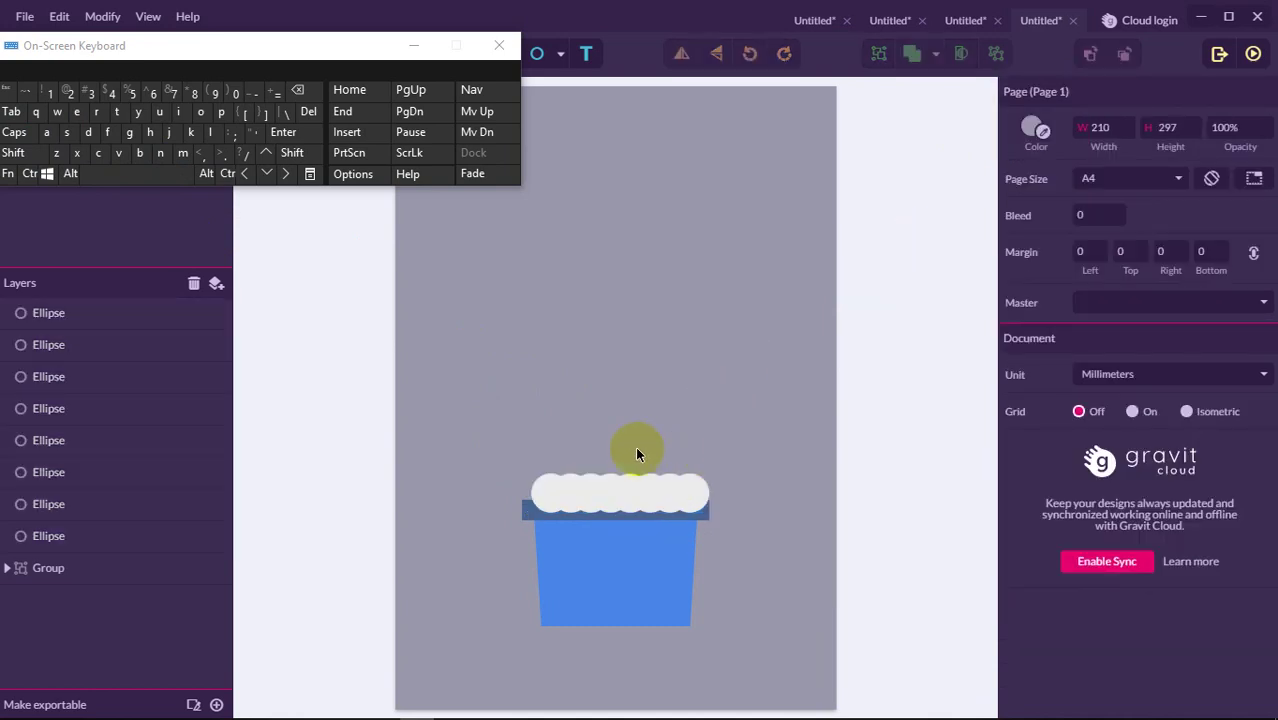
# Step: Select the whole row of circles, send it to the back behind the pot group, and deselect it
pyautogui.moveTo(502, 441); pyautogui.dragTo(704, 488)
pyautogui.rightClick(681, 487)
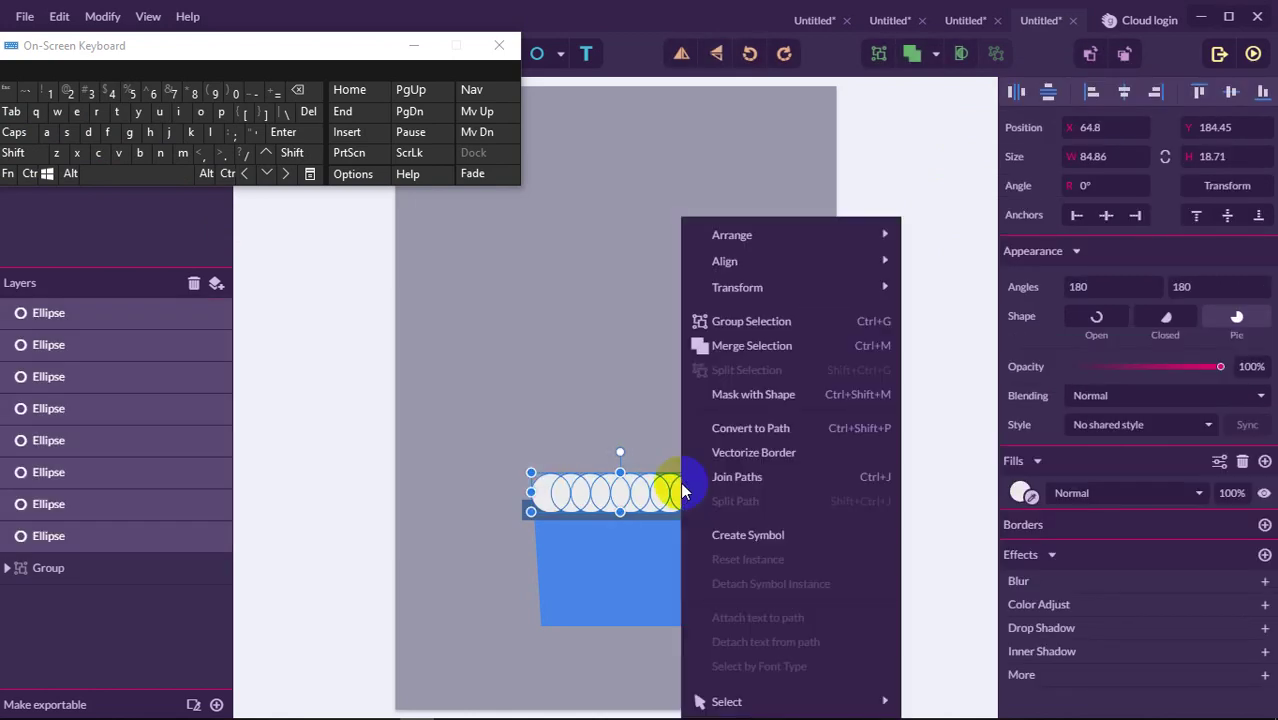
pyautogui.moveTo(827, 299)
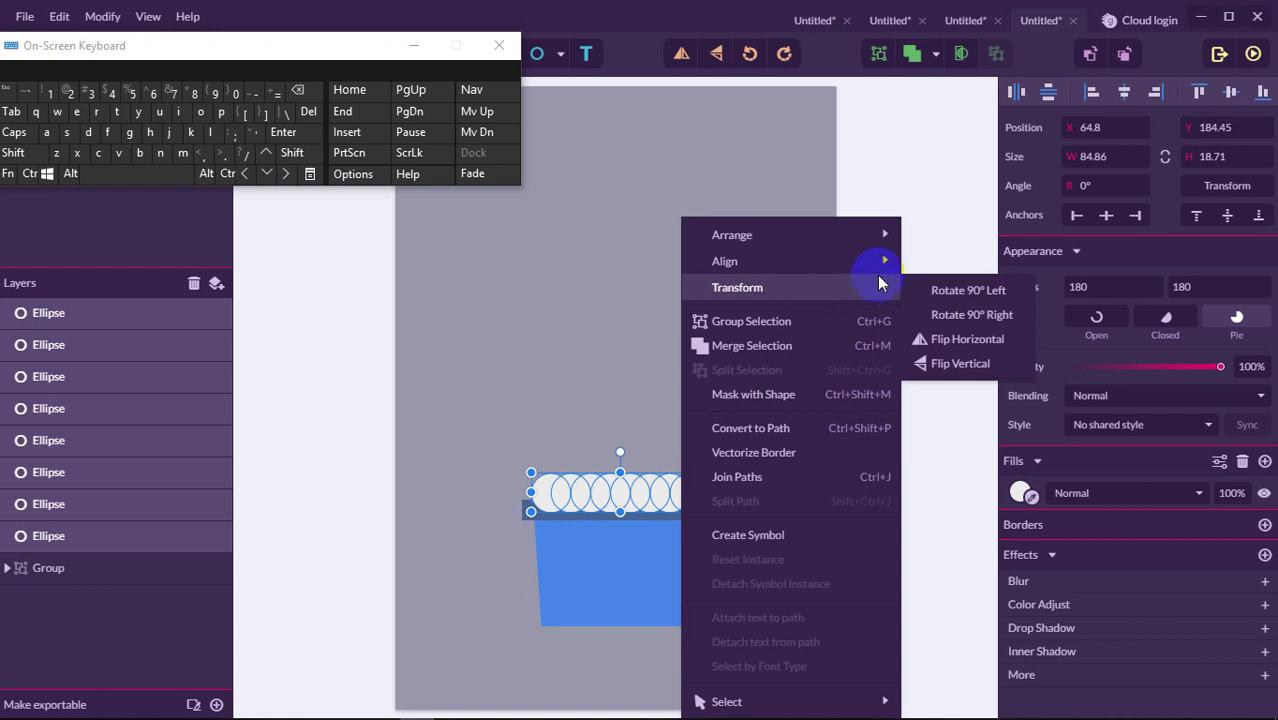
pyautogui.moveTo(884, 238)
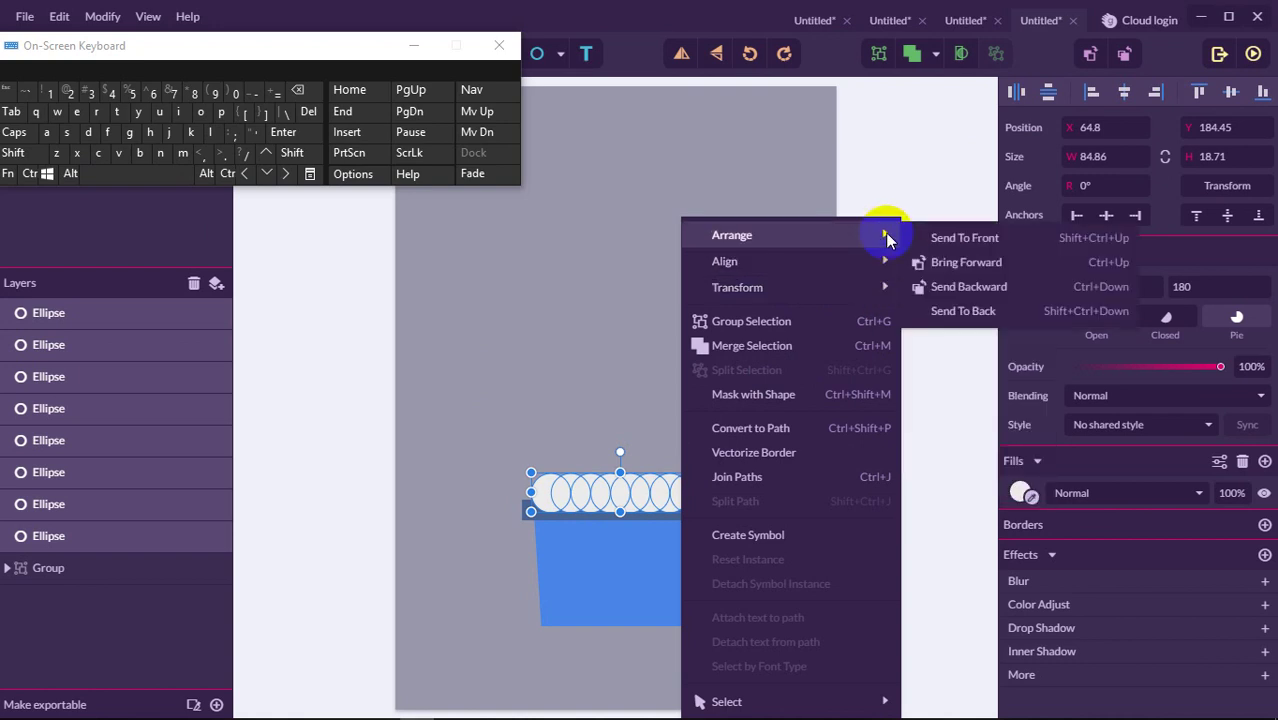
pyautogui.click(986, 315)
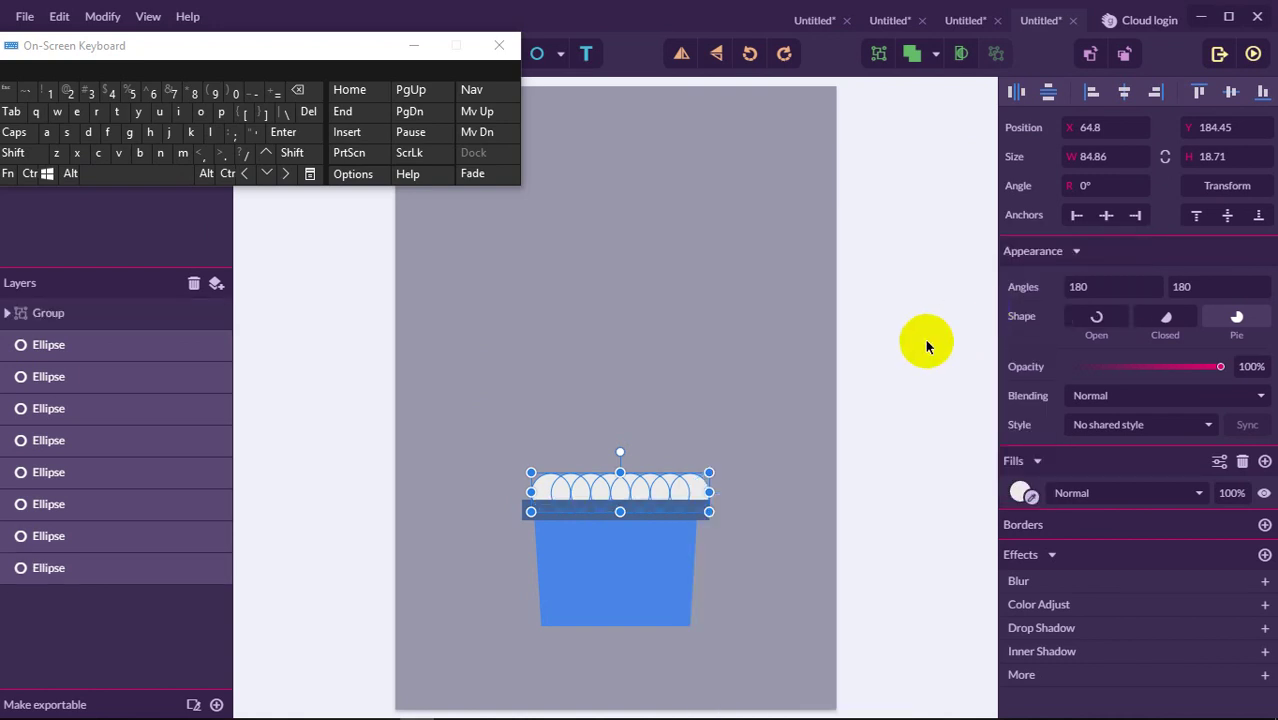
pyautogui.click(821, 428)
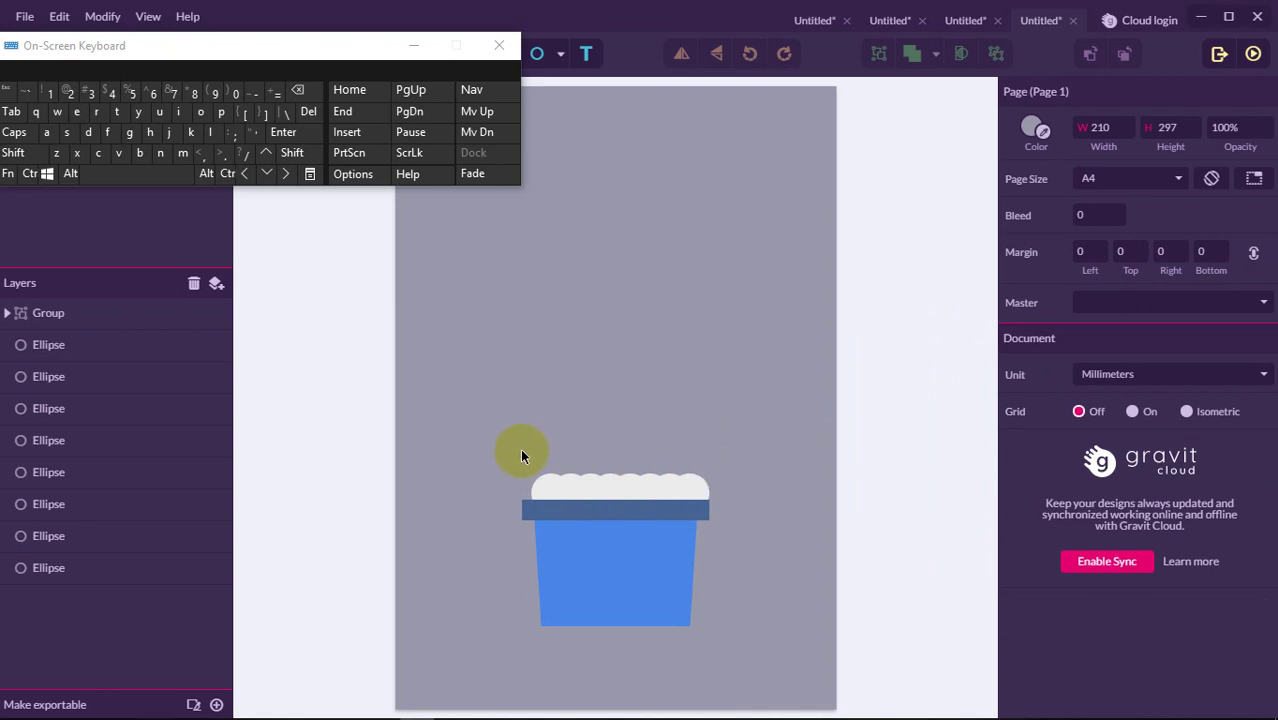
# Step: Select all the white circles behind the rim, nudge them slightly left and down to centre them over the pot, and deselect them
pyautogui.moveTo(521, 453); pyautogui.dragTo(712, 488)
pyautogui.press('Left')
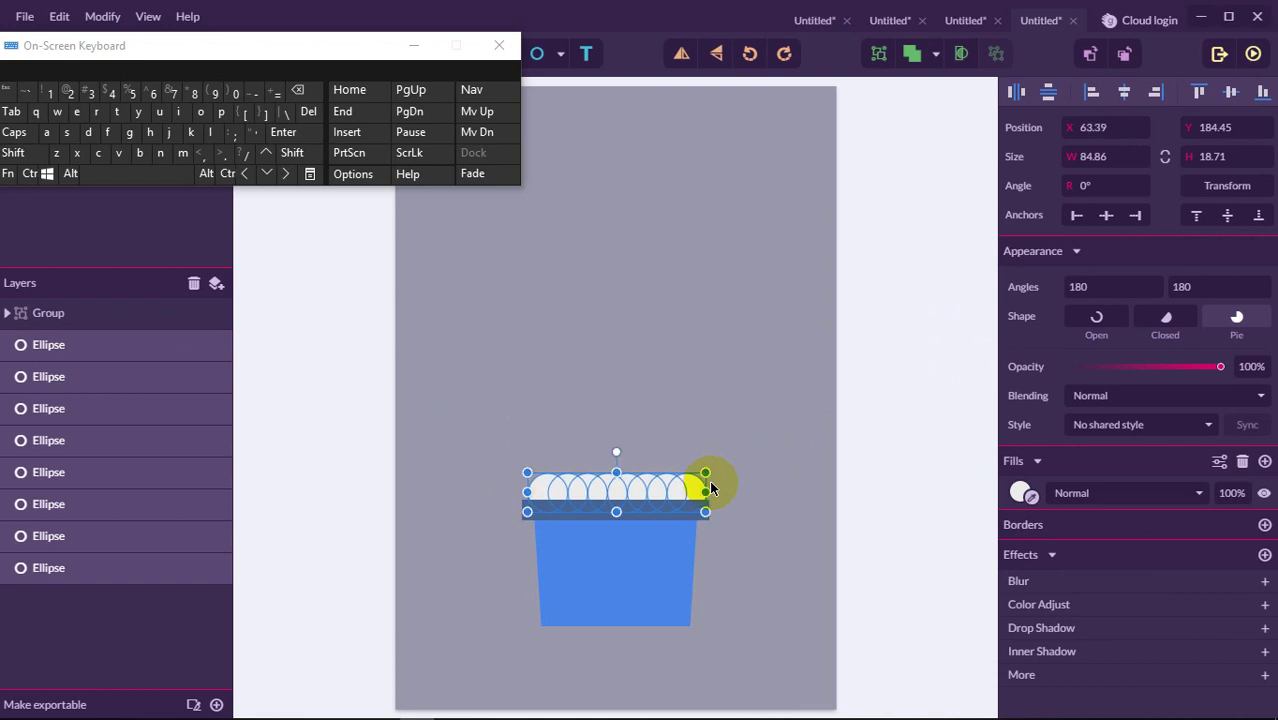
pyautogui.press('Down')
pyautogui.press('Down')
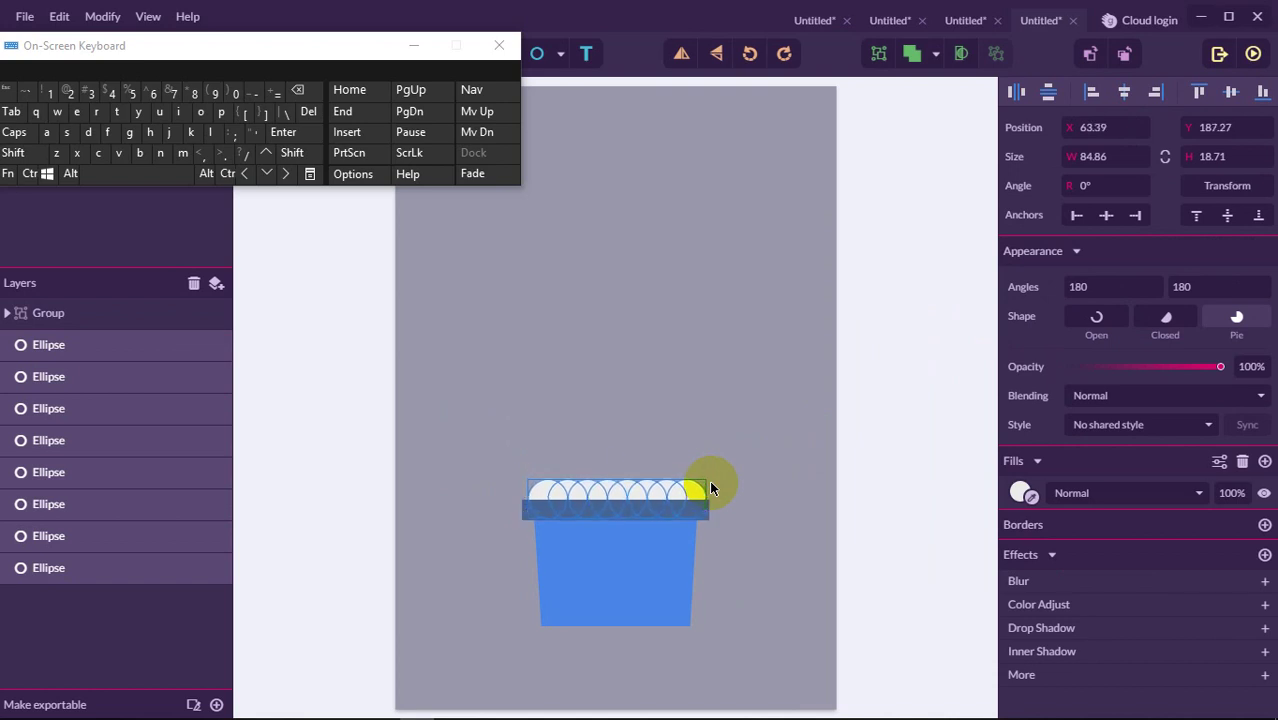
pyautogui.click(716, 489)
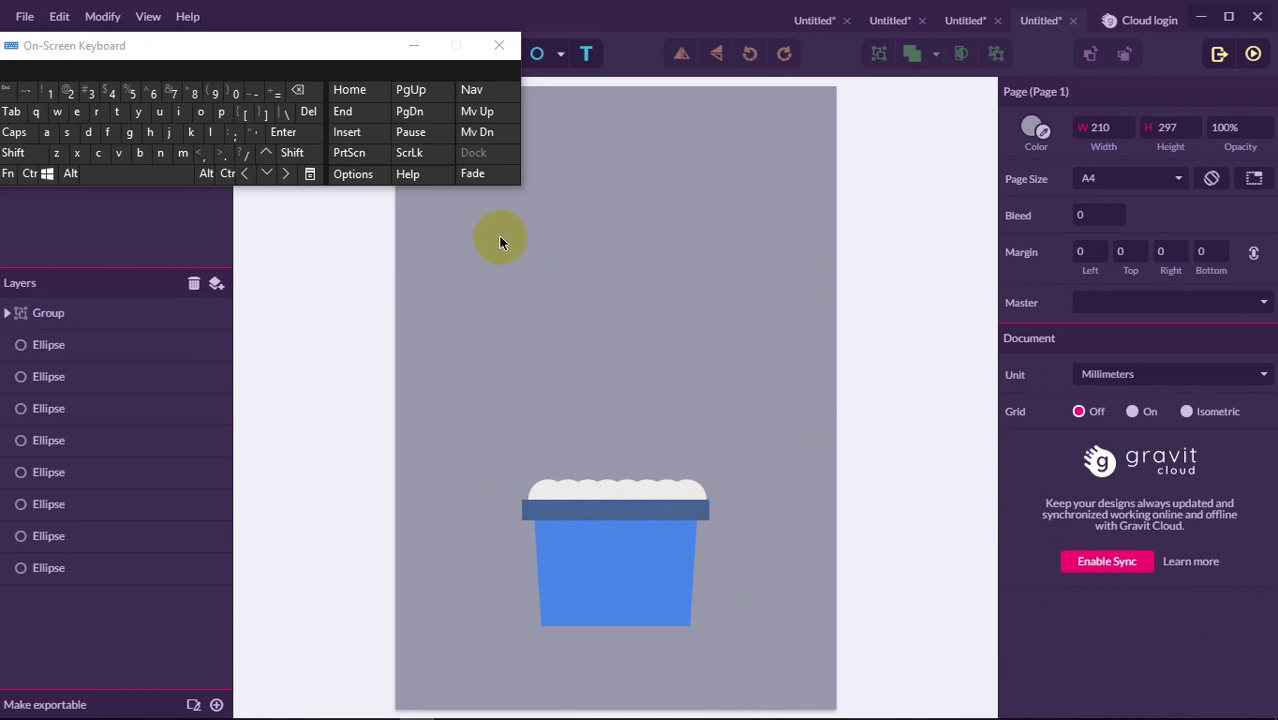
# Step: Hide the on-screen keyboard and draw a vertical trunk rectangle about 4 × 104 mm rising from the pot's centre, with corner radius 5
pyautogui.click(414, 46)
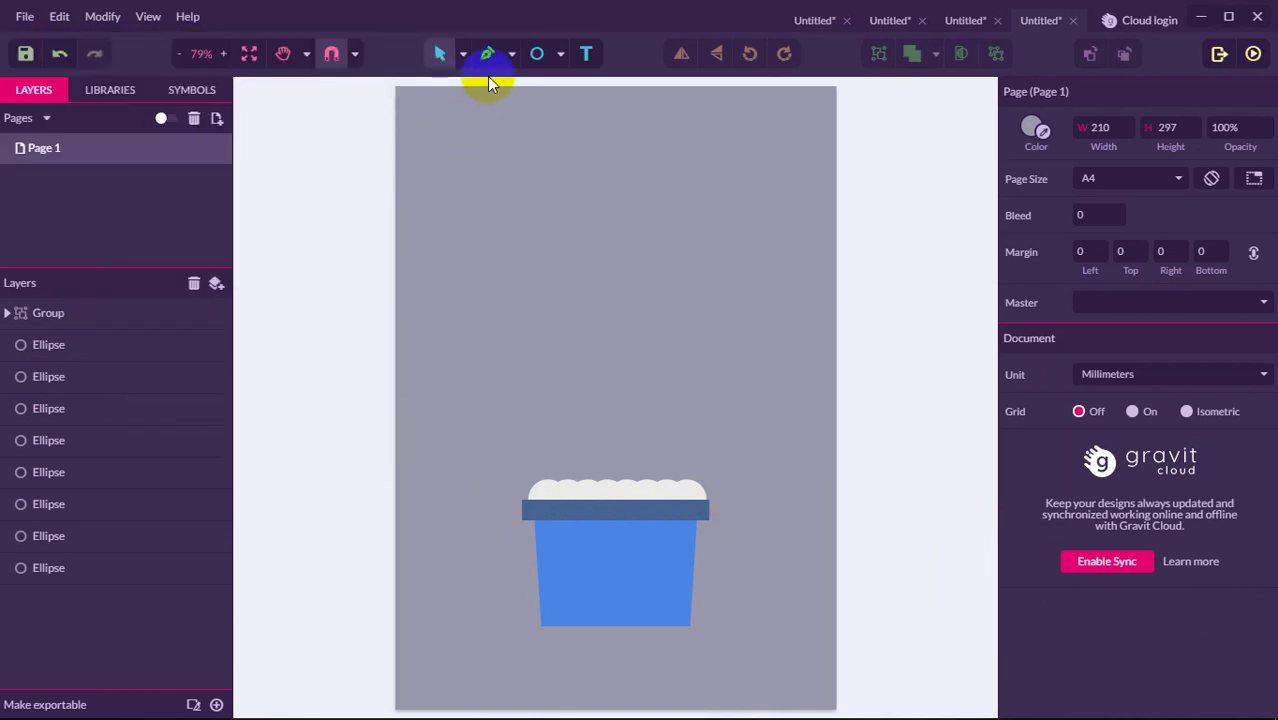
pyautogui.click(560, 54)
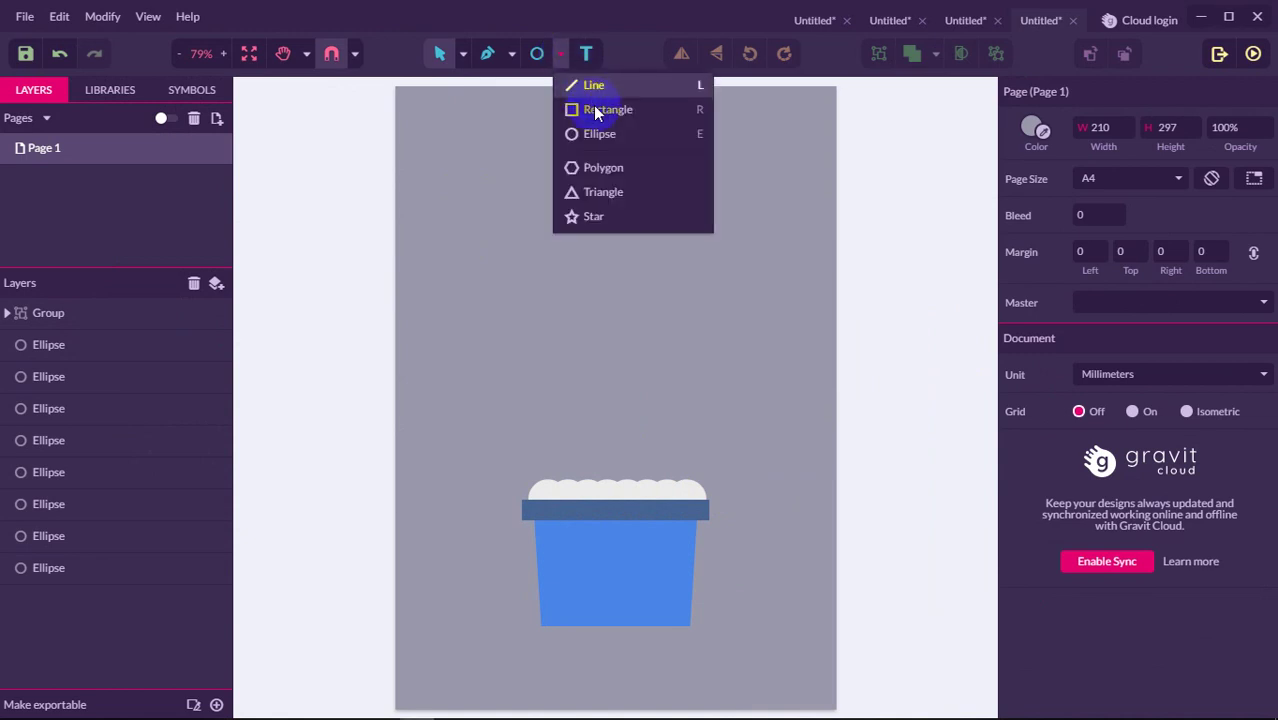
pyautogui.click(600, 110)
pyautogui.moveTo(607, 271); pyautogui.dragTo(619, 494)
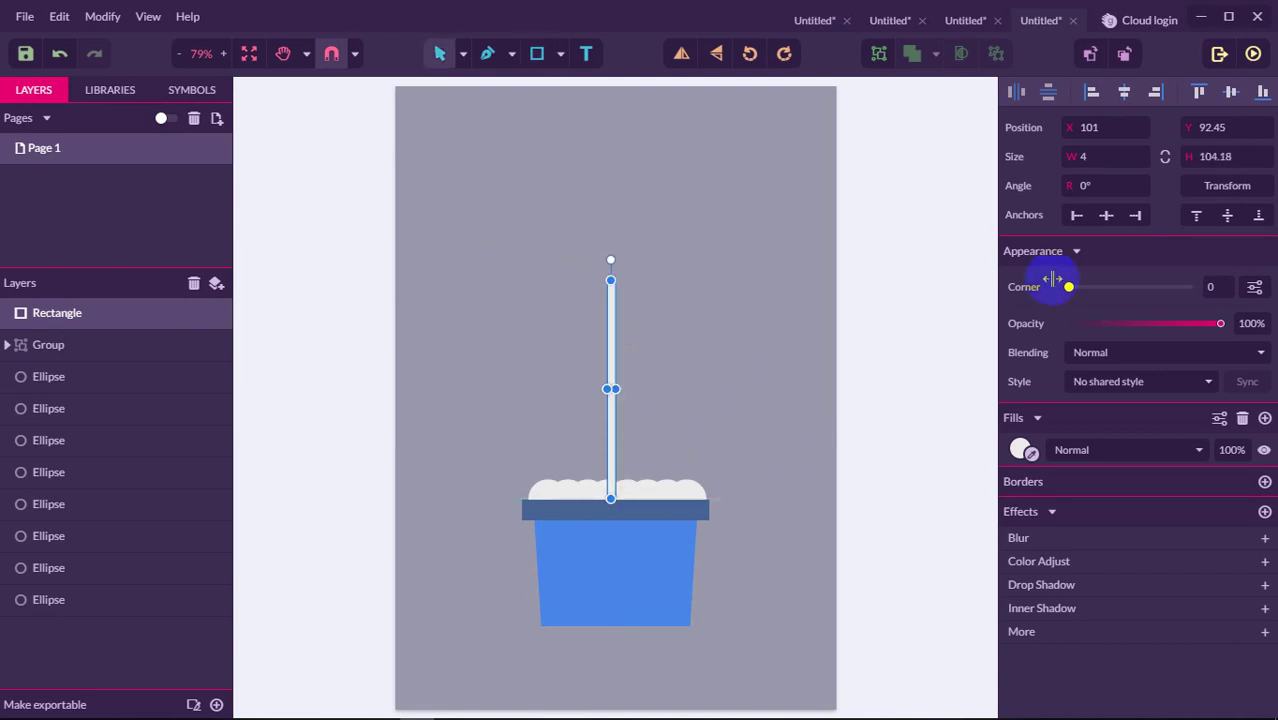
pyautogui.moveTo(1068, 287); pyautogui.dragTo(1181, 290)
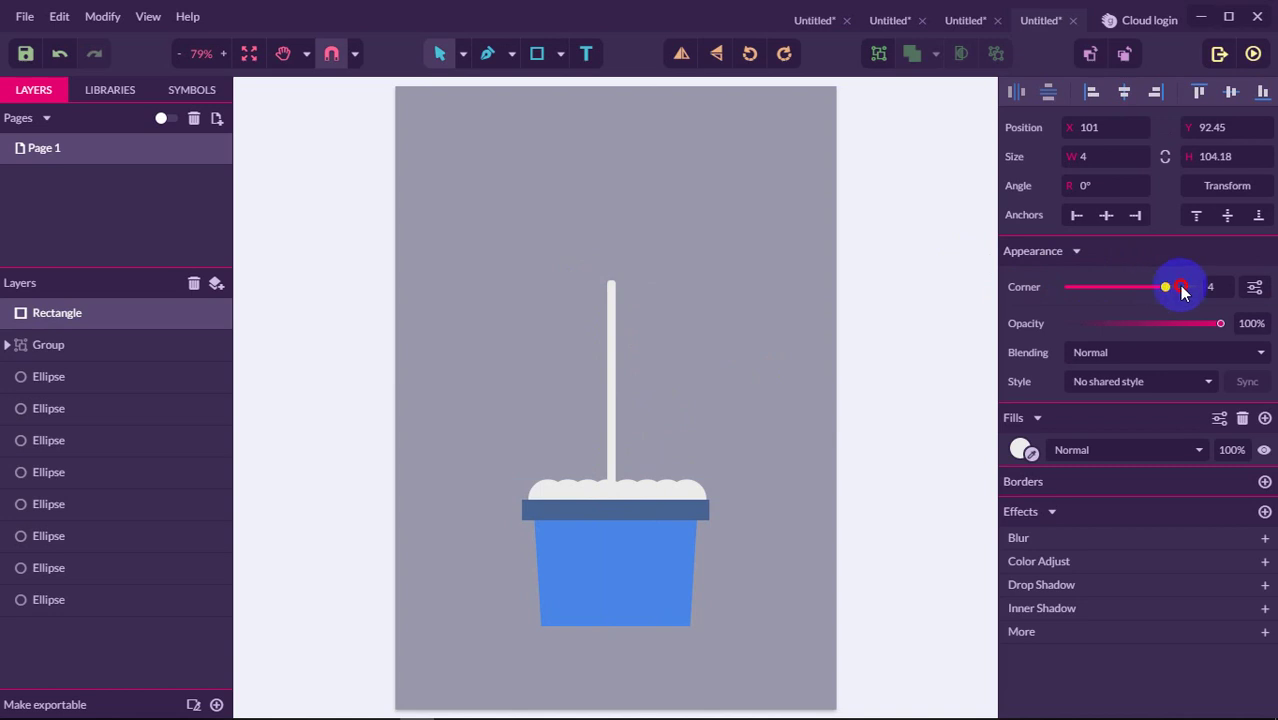
pyautogui.click(935, 350)
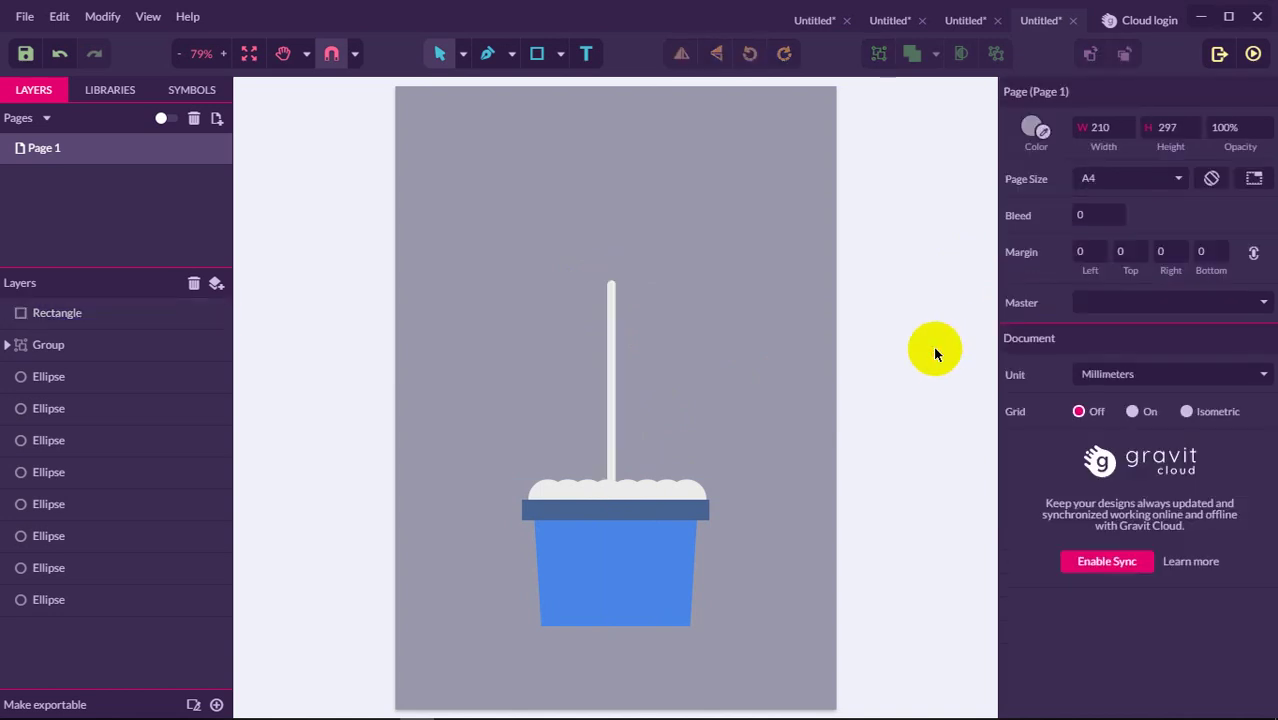
pyautogui.click(612, 302)
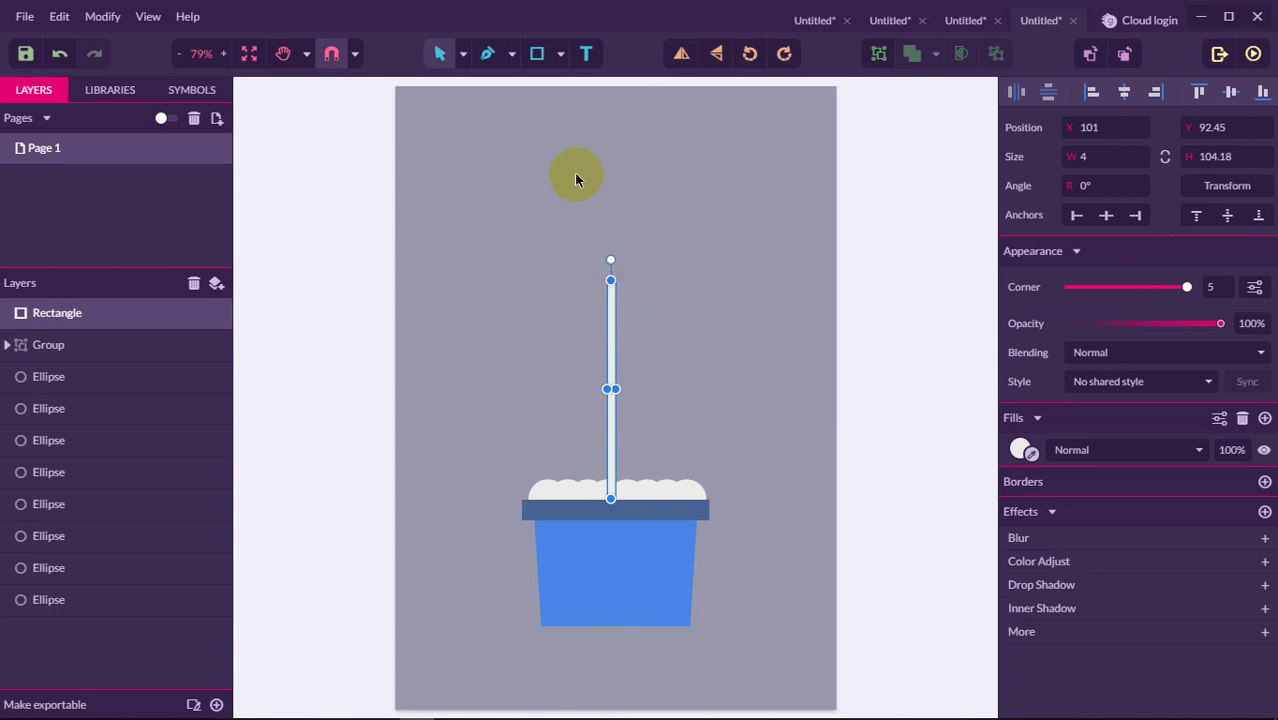
# Step: Draw a thin rectangle beside the trunk, rotate it to about -40.7°, and place its lower end against the trunk as a right branch
pyautogui.click(561, 55)
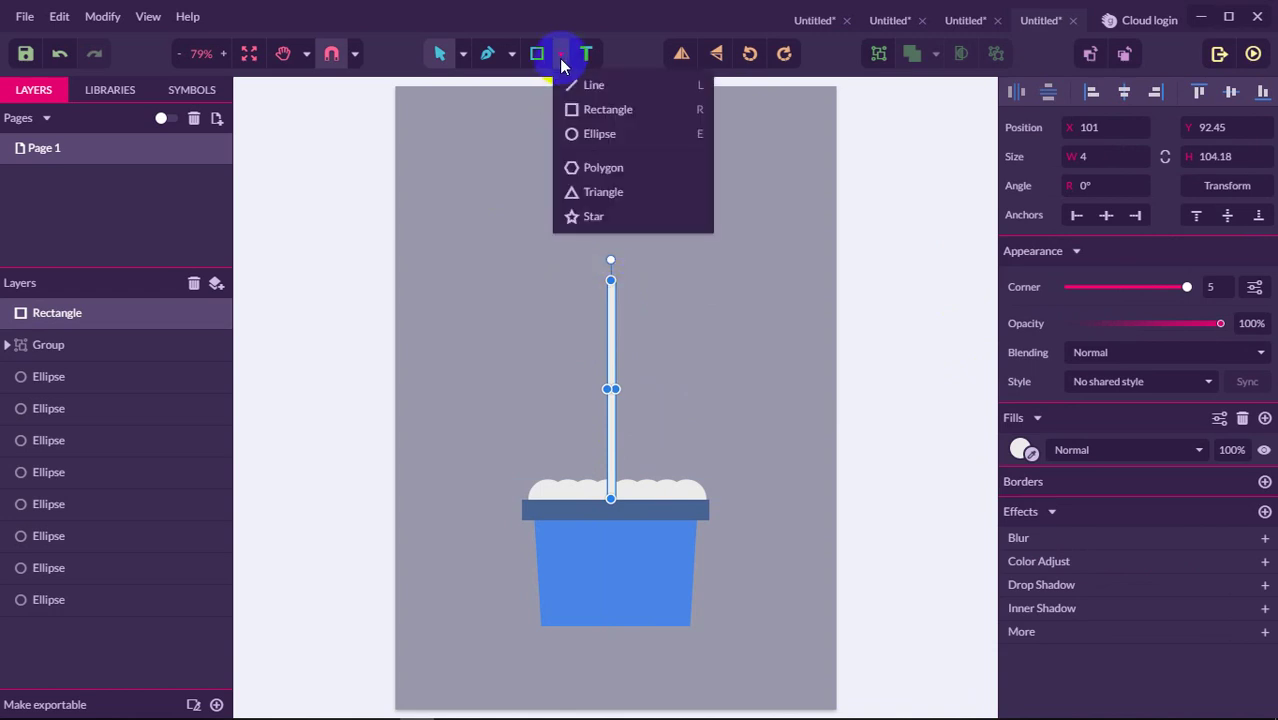
pyautogui.click(605, 109)
pyautogui.moveTo(670, 286)
pyautogui.mouseDown()
pyautogui.moveTo(628, 334)
pyautogui.moveTo(653, 337)
pyautogui.moveTo(659, 385)
pyautogui.mouseUp()
pyautogui.moveTo(665, 265); pyautogui.dragTo(712, 282)
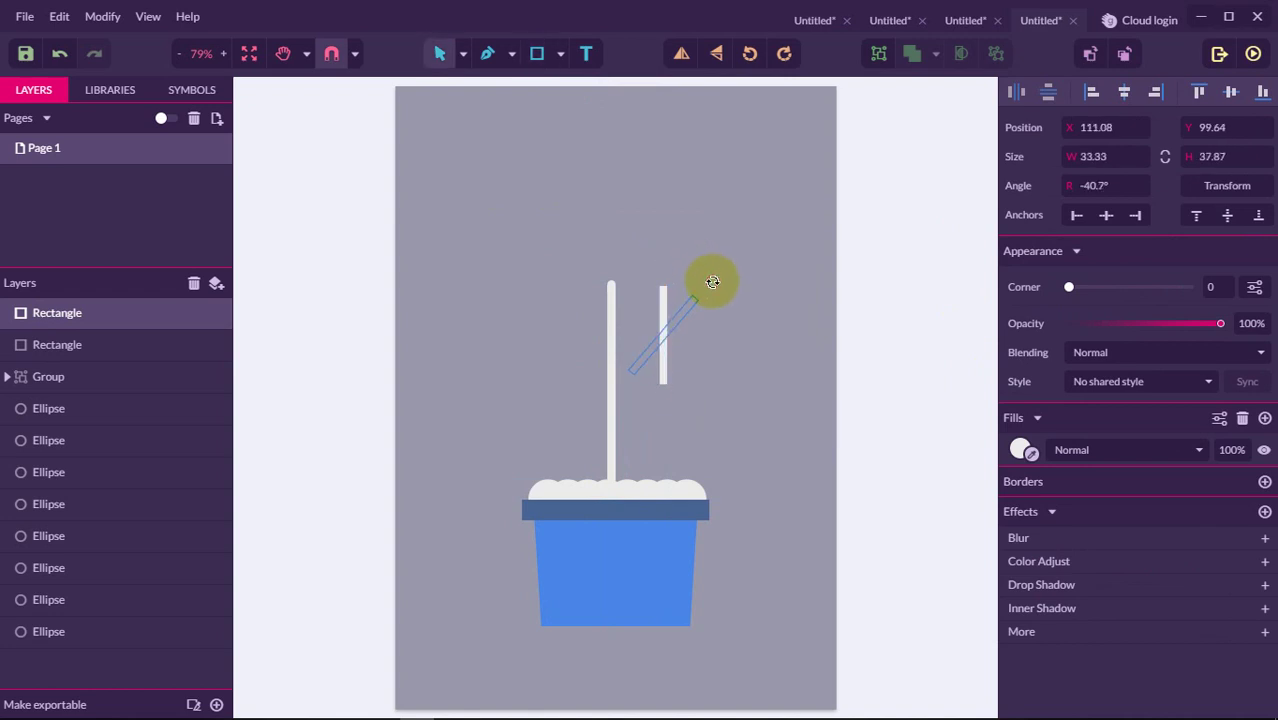
pyautogui.click(657, 332)
pyautogui.moveTo(671, 335); pyautogui.dragTo(652, 366)
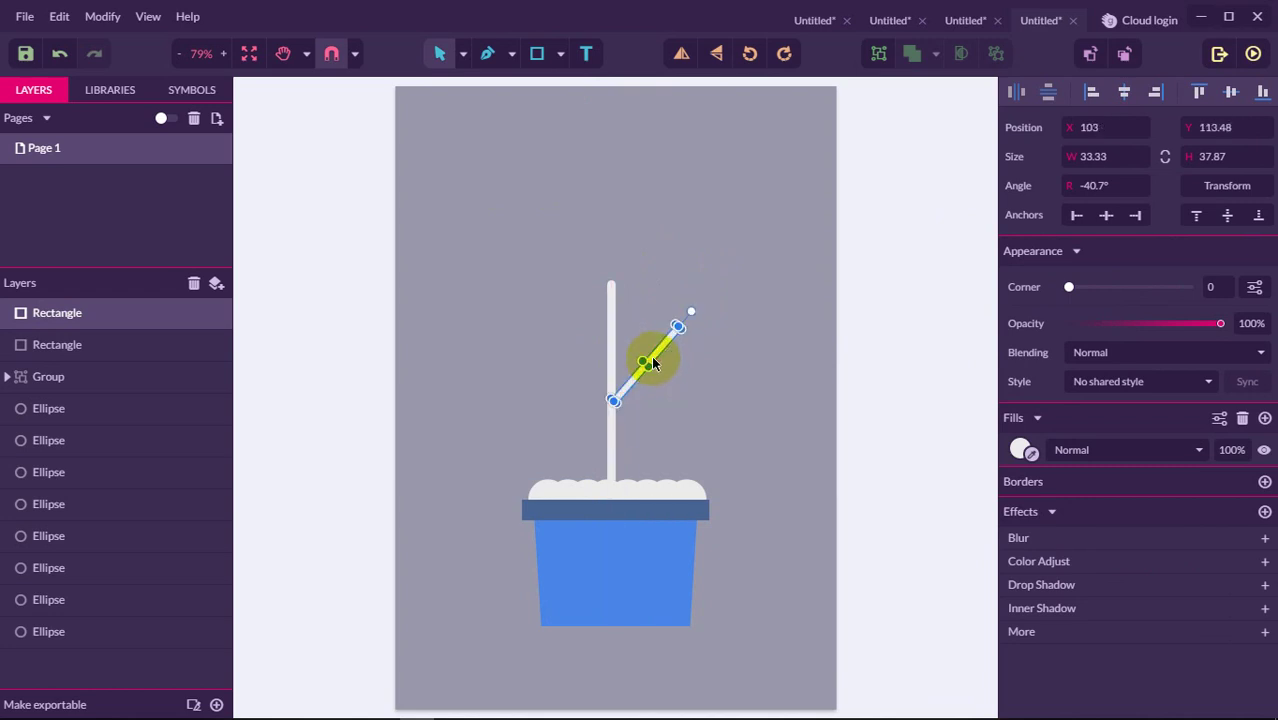
# Step: Round the right branch's corners to 5 and nudge it left until it joins the trunk
pyautogui.moveTo(1068, 287); pyautogui.dragTo(1185, 287)
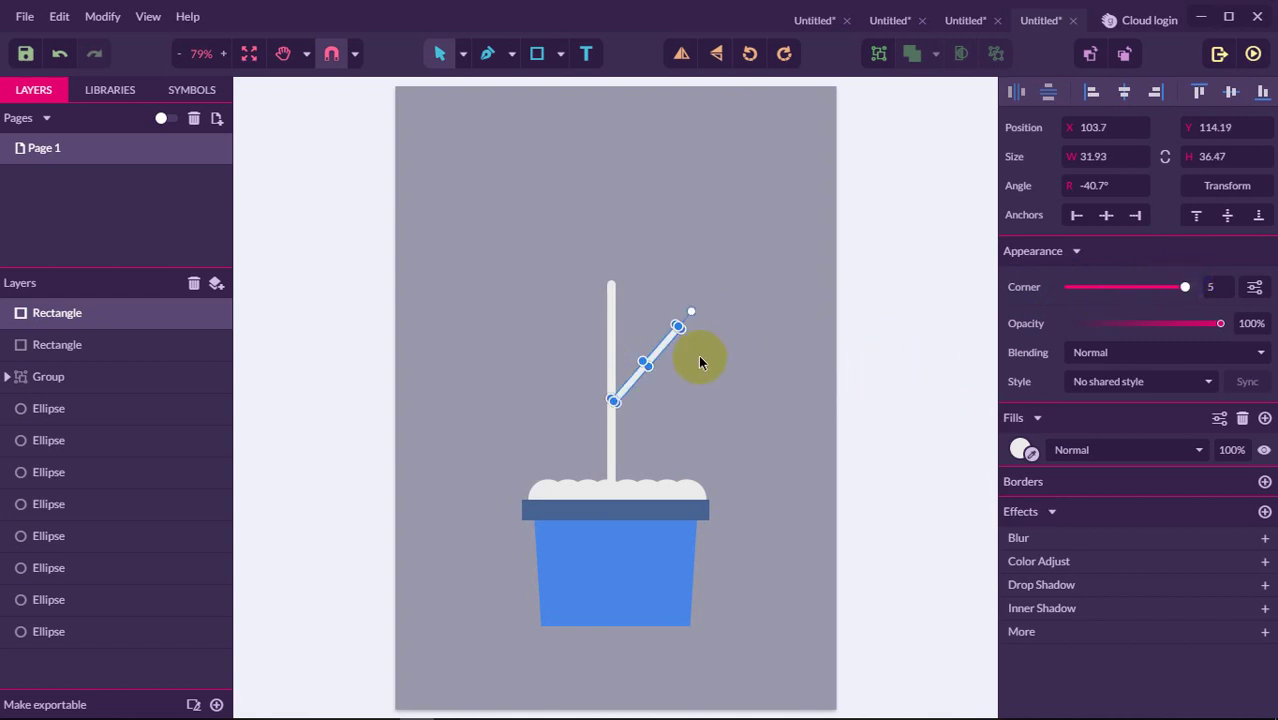
pyautogui.press('Left')
pyautogui.click(696, 358)
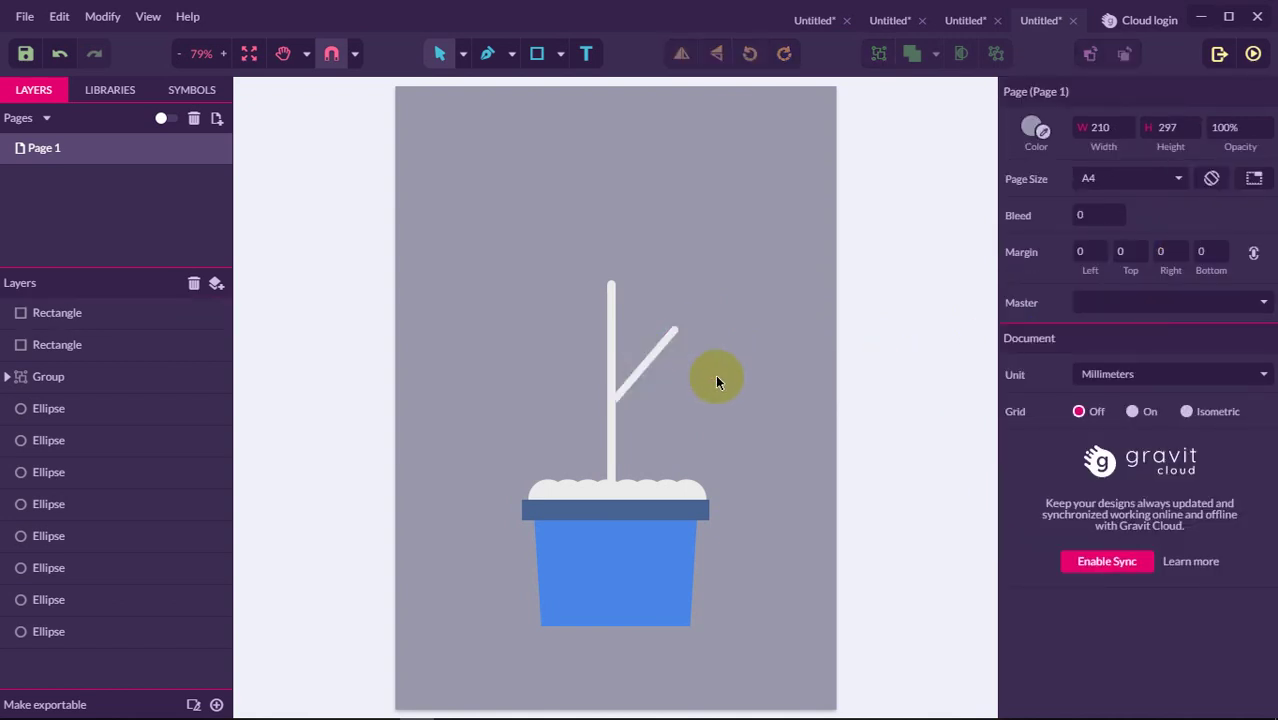
pyautogui.click(657, 358)
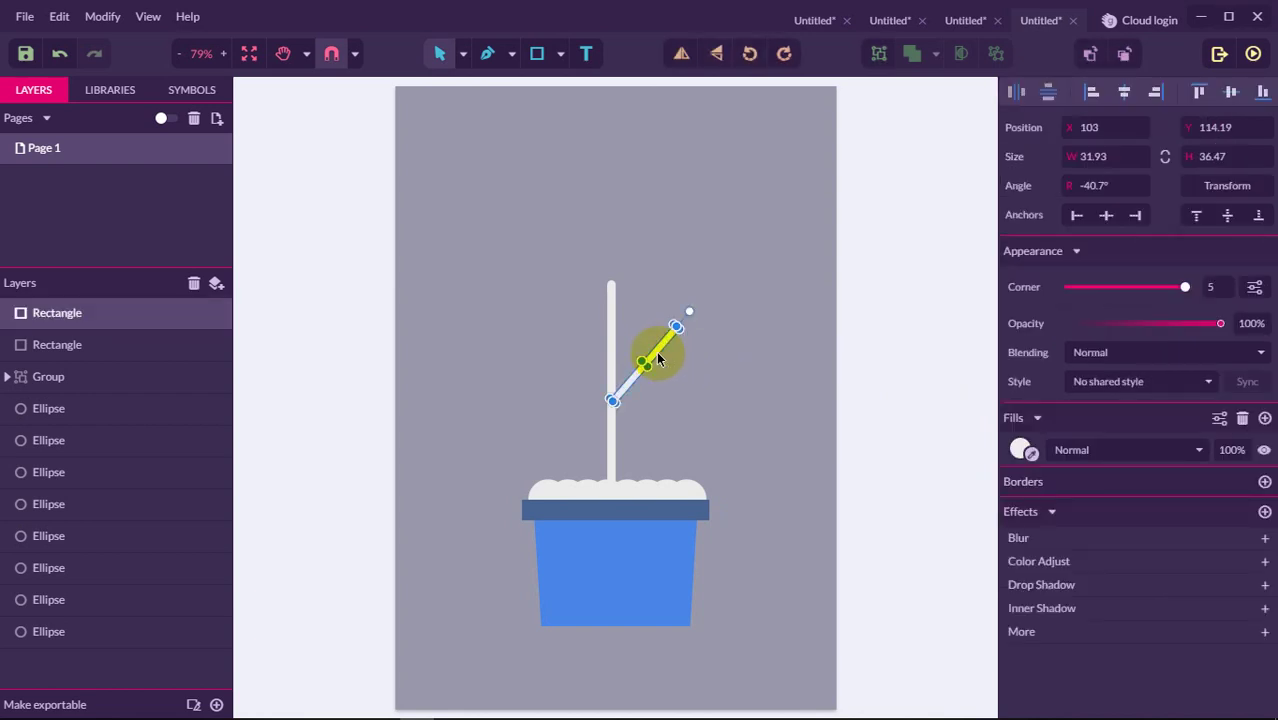
pyautogui.click(662, 372)
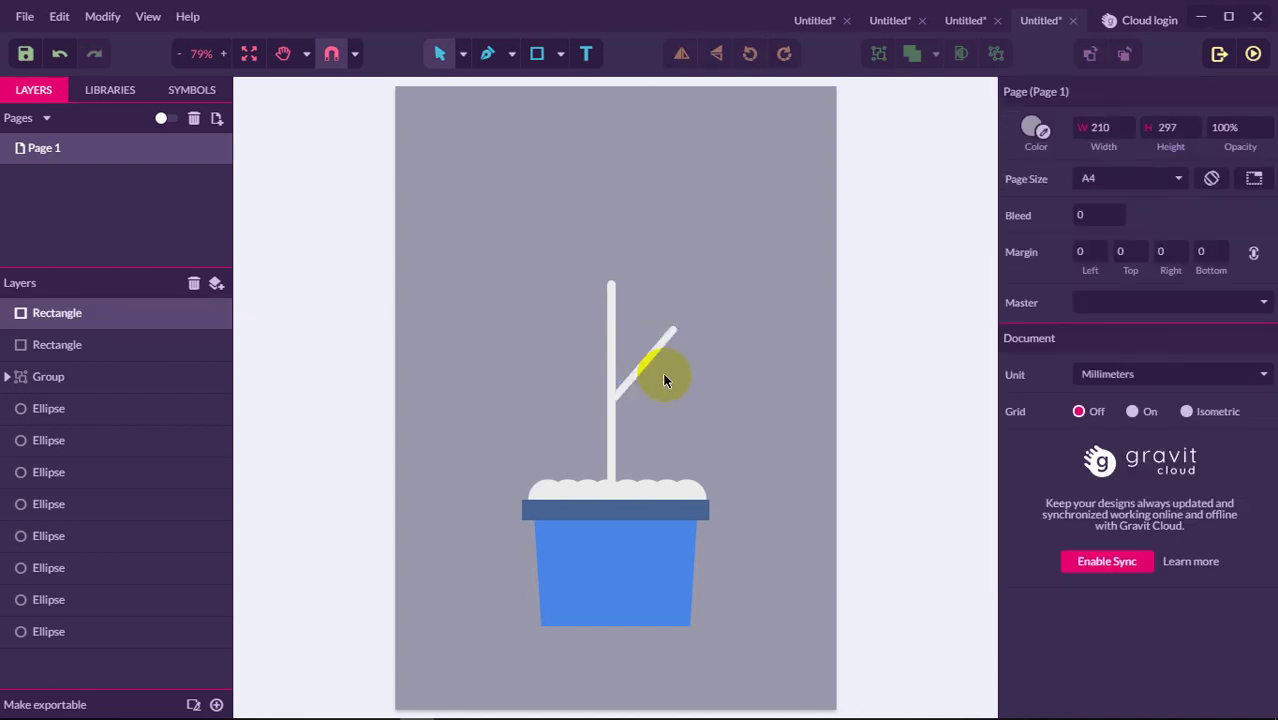
# Step: Copy and paste the right branch using the on-screen keyboard, and flip the copy horizontally
pyautogui.click(651, 366)
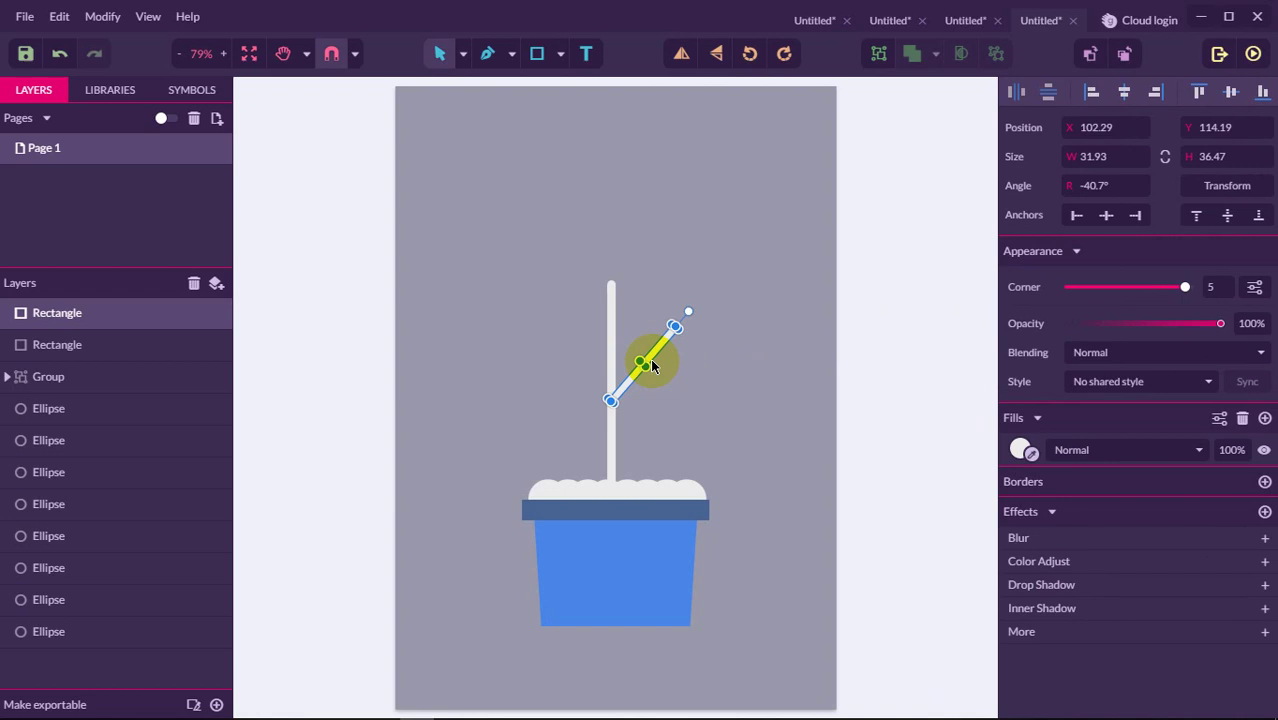
pyautogui.rightClick(652, 367)
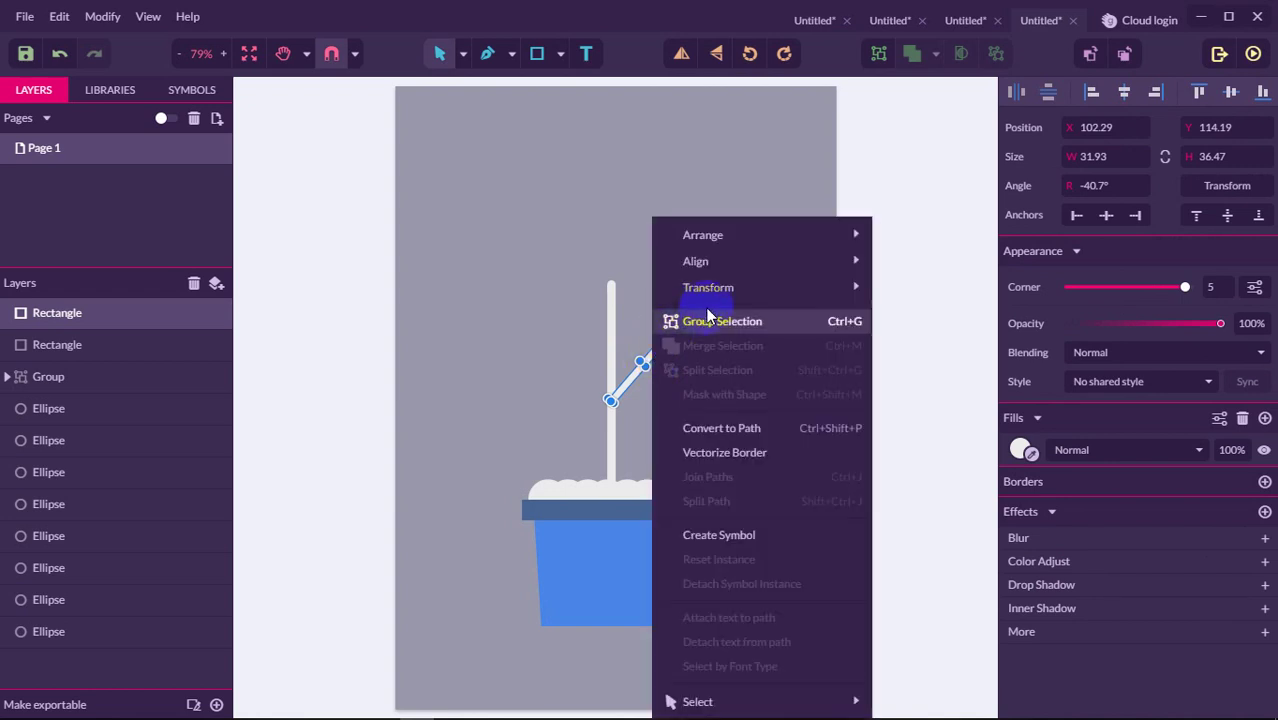
pyautogui.moveTo(328, 700)
pyautogui.click(243, 706)
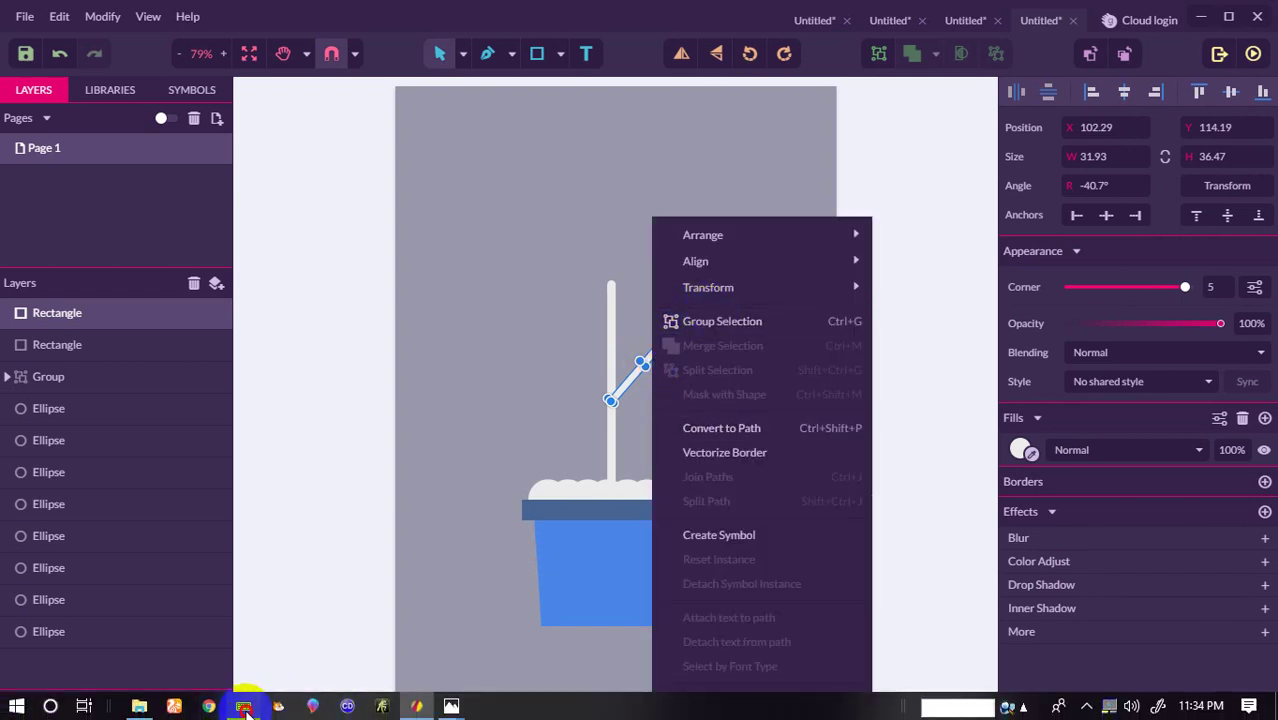
pyautogui.click(228, 173)
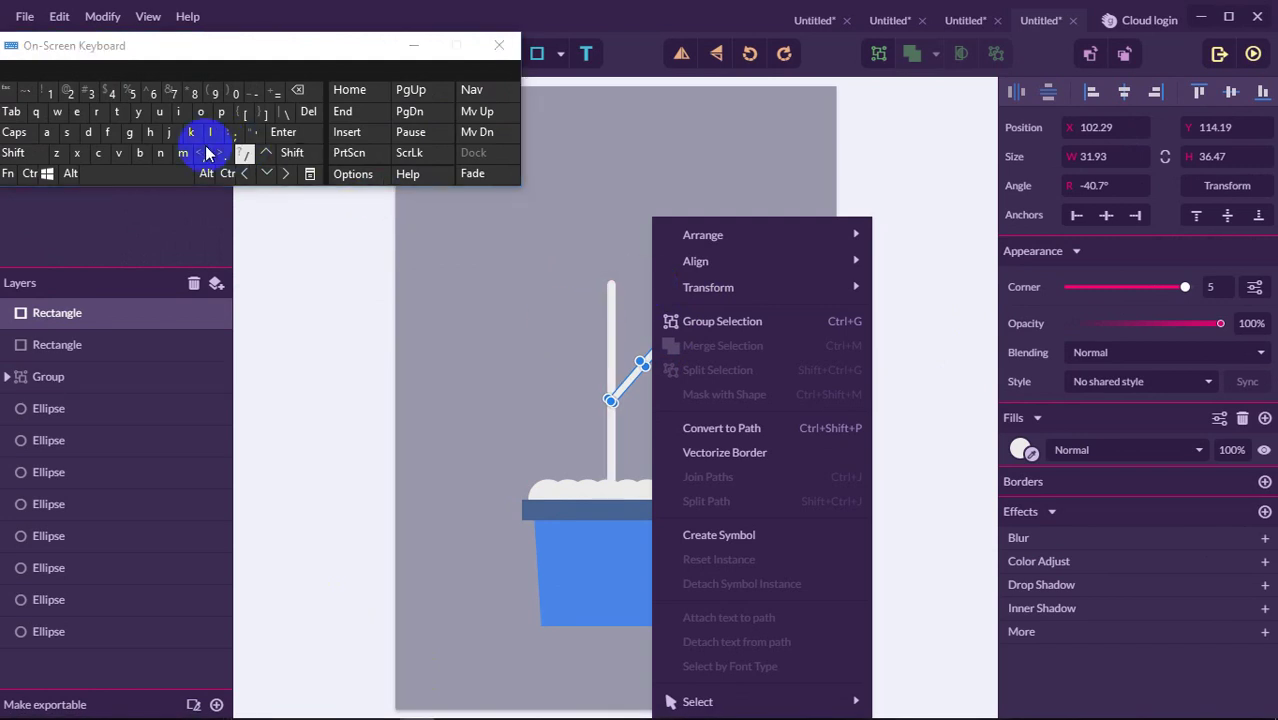
pyautogui.click(100, 155)
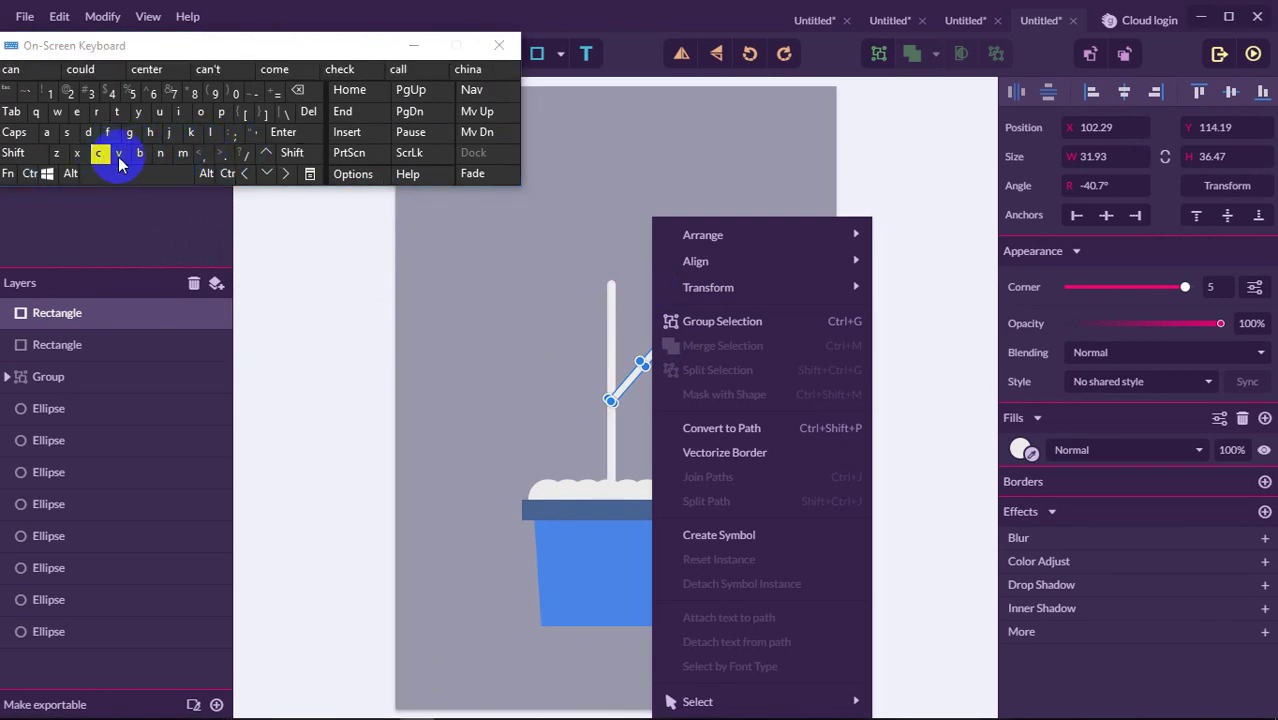
pyautogui.click(119, 155)
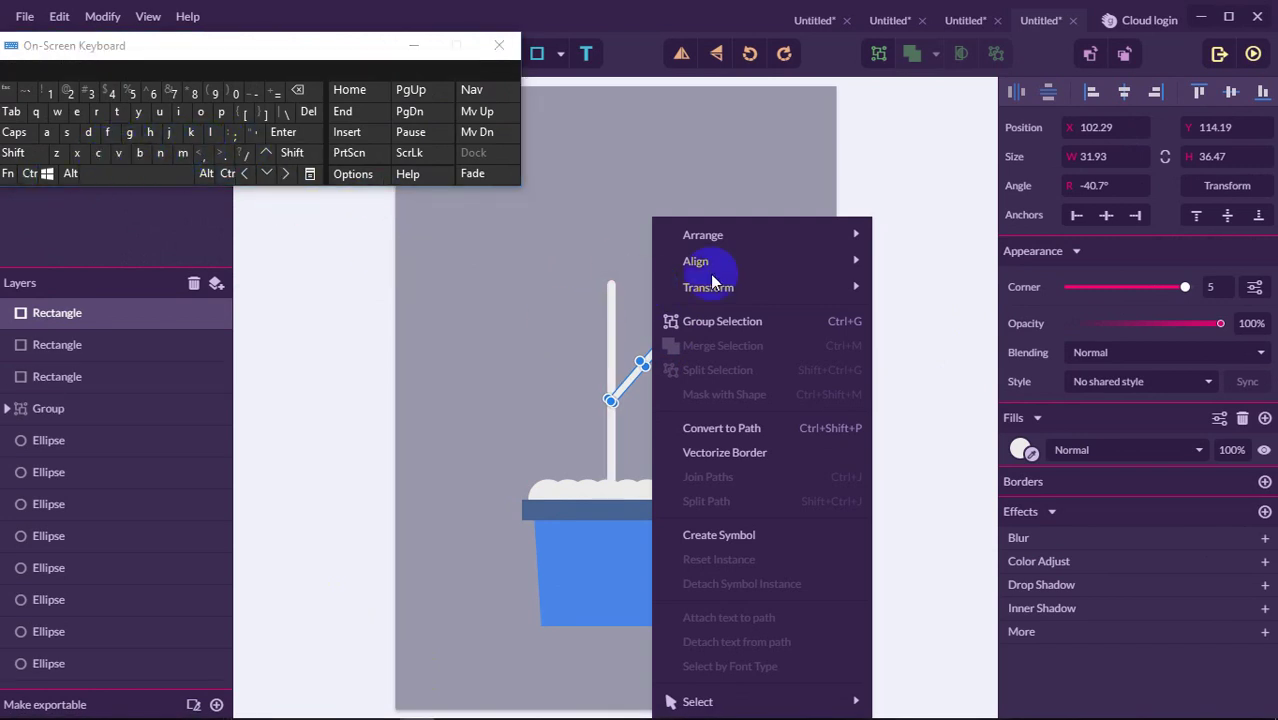
pyautogui.moveTo(779, 225)
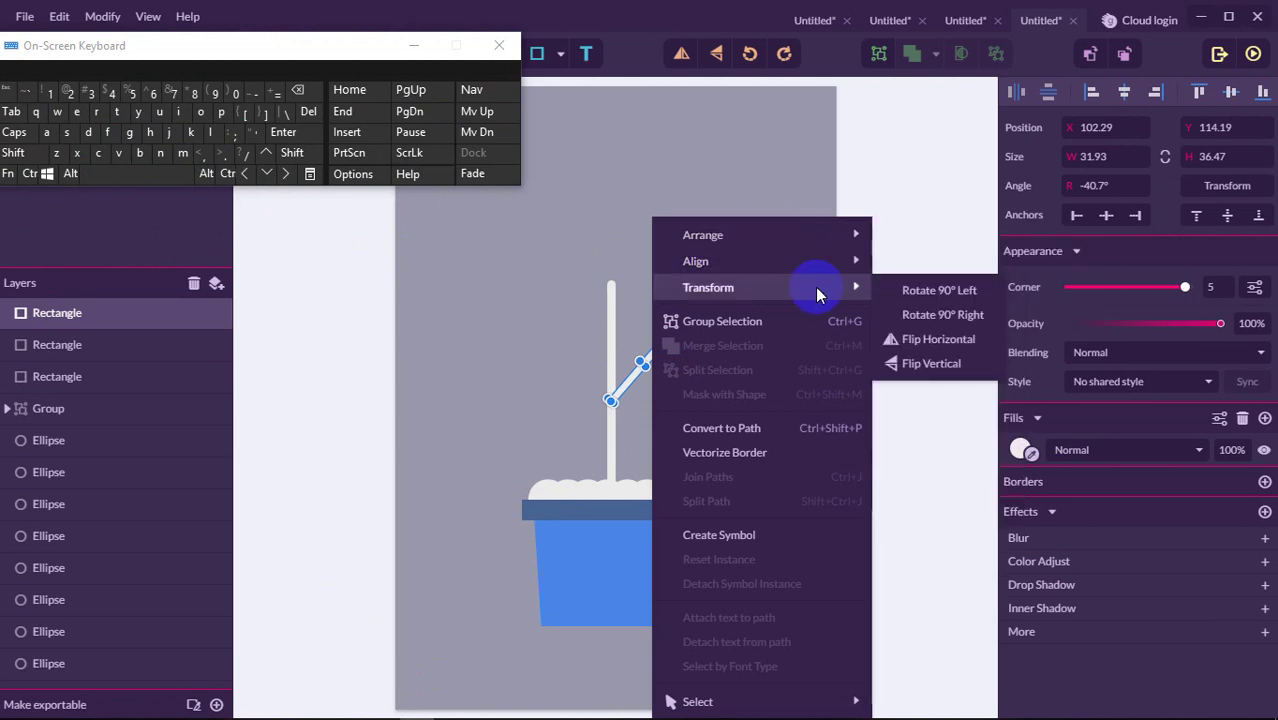
pyautogui.moveTo(856, 287)
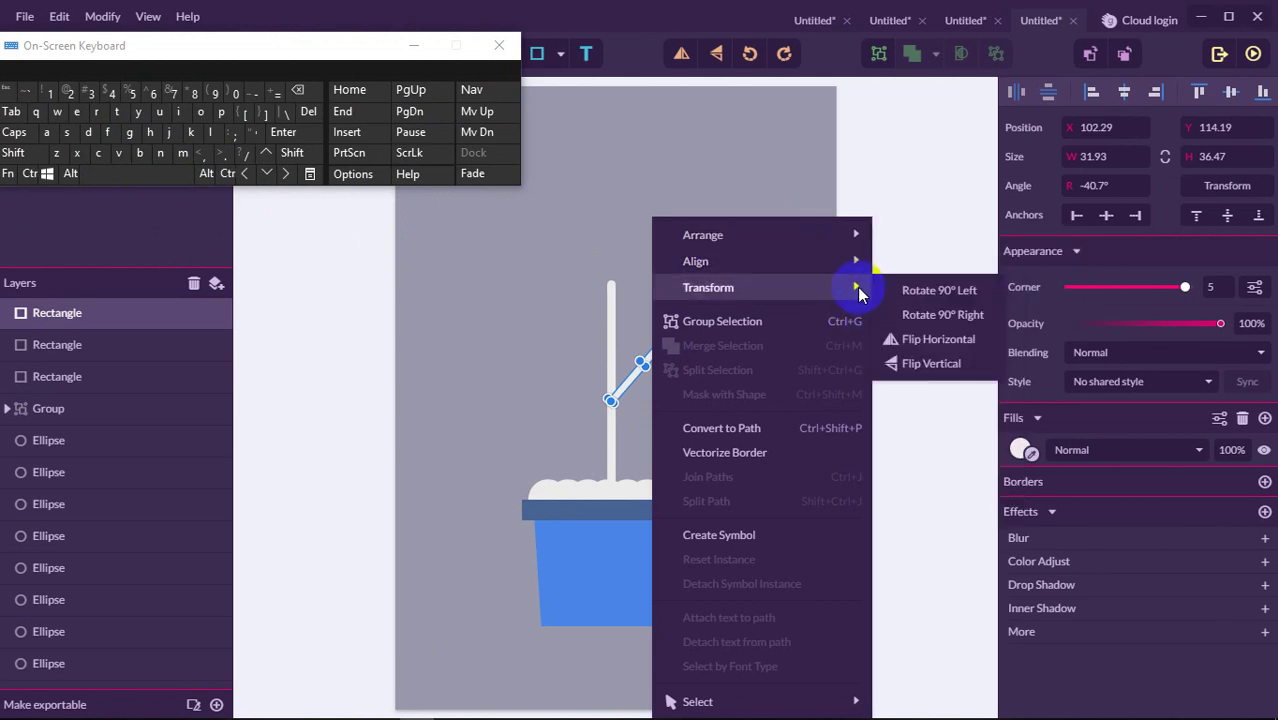
pyautogui.click(923, 346)
# Step: Move the flipped branch to the trunk's left side, joining slightly higher than the right branch, and deselect it
pyautogui.click(292, 152)
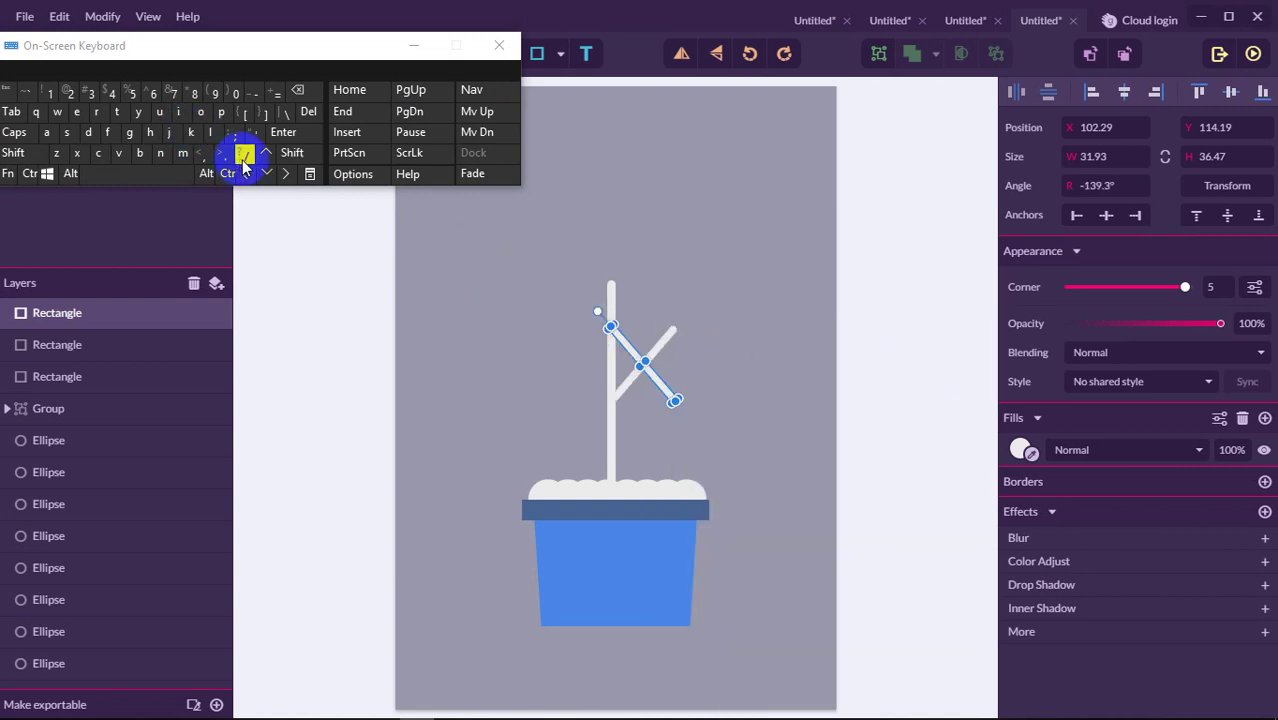
pyautogui.click(247, 174)
pyautogui.click(253, 176)
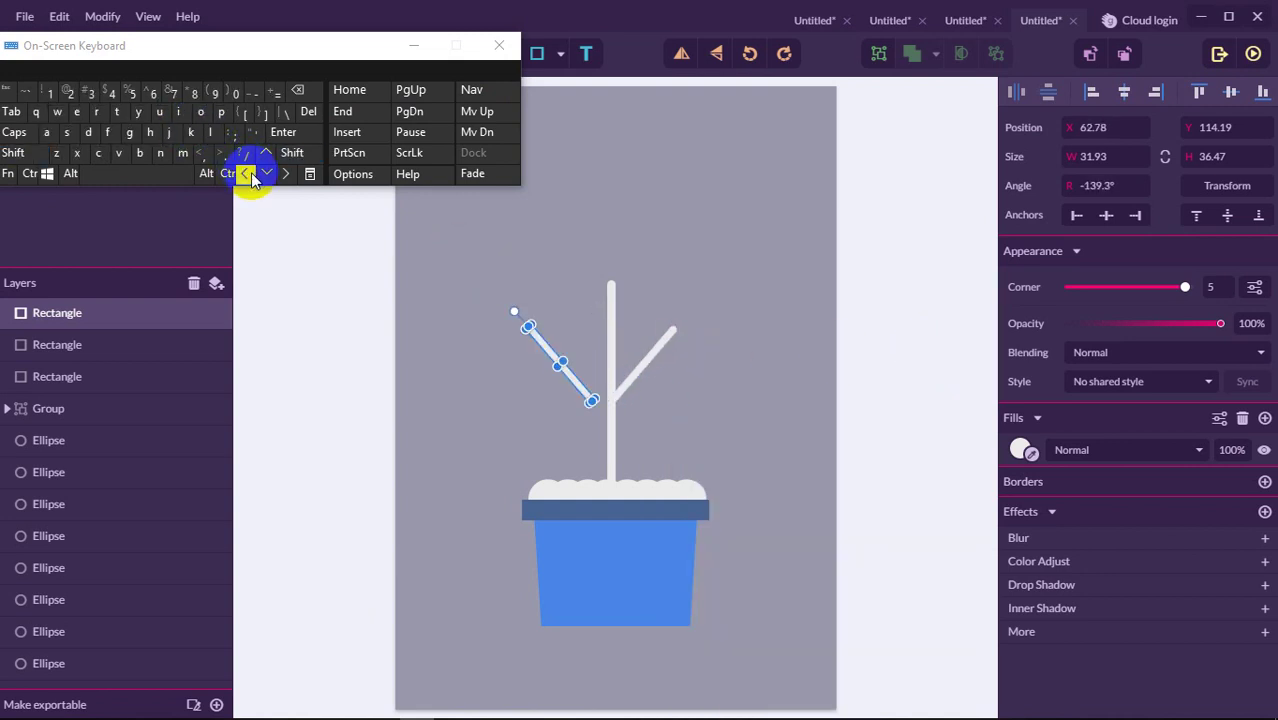
pyautogui.click(291, 160)
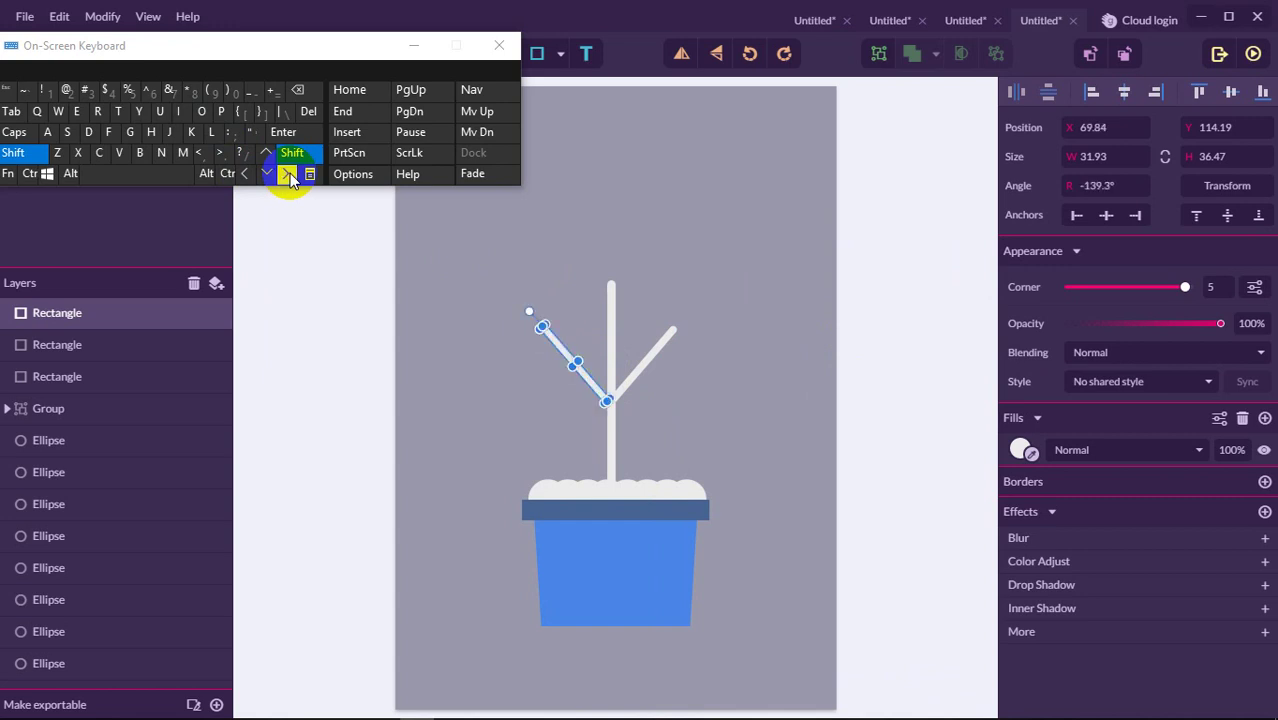
pyautogui.click(290, 175)
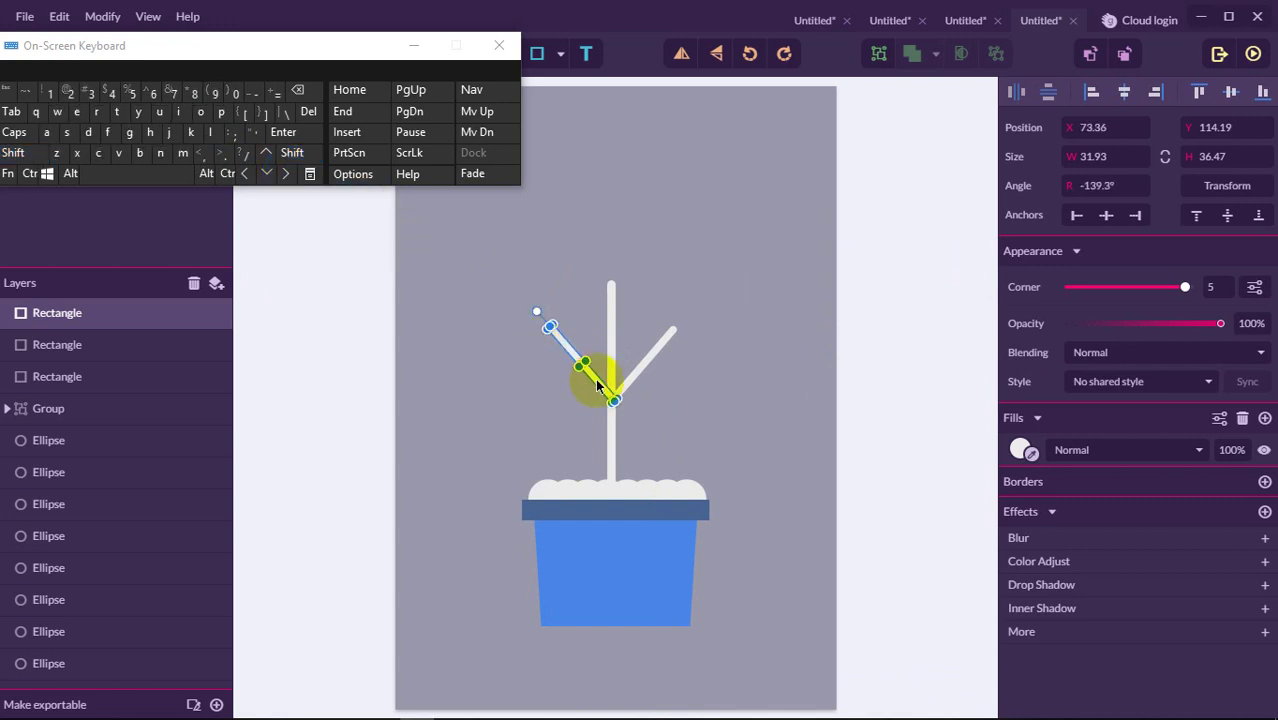
pyautogui.moveTo(597, 385); pyautogui.dragTo(606, 375)
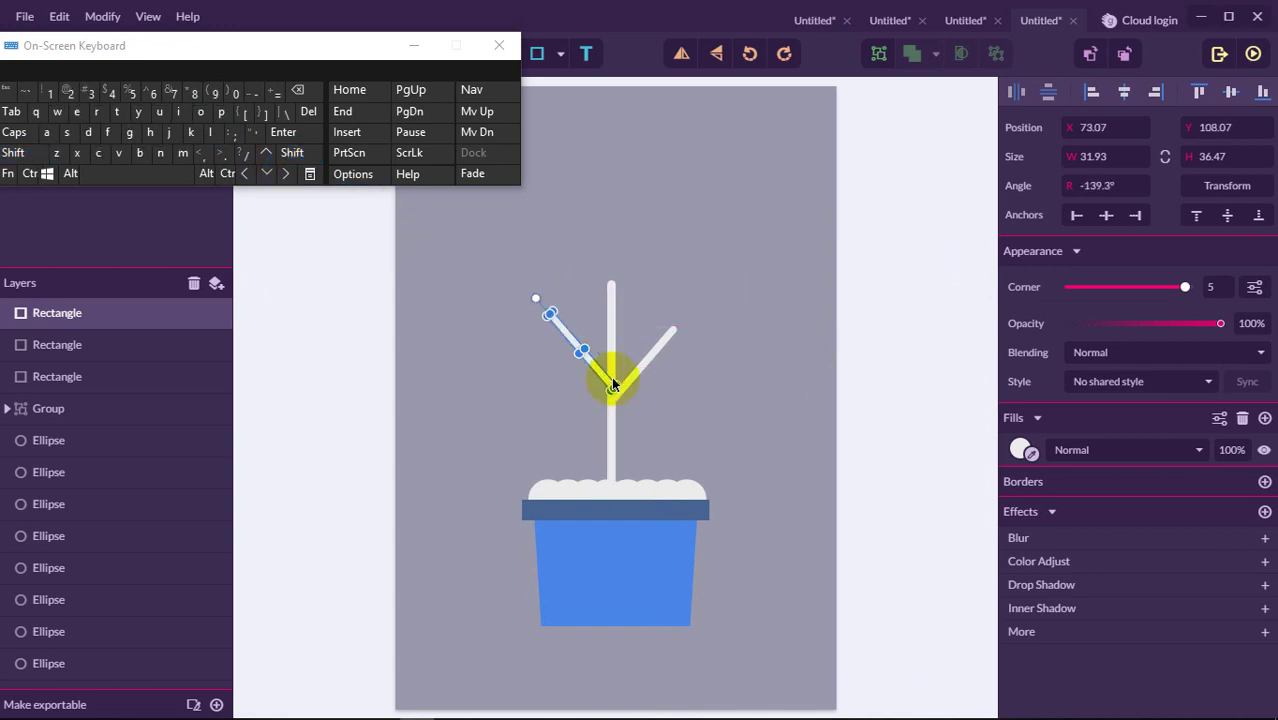
pyautogui.click(677, 435)
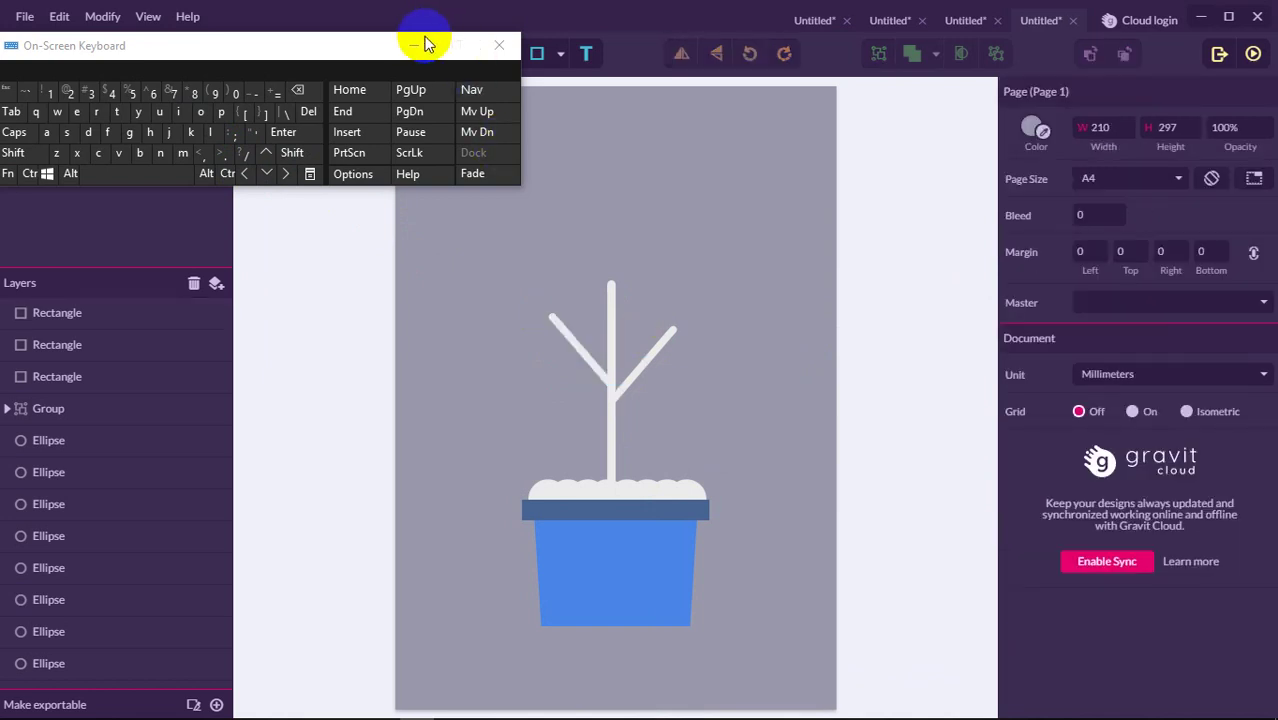
# Step: Hide the on-screen keyboard, draw a rectangle about 42 × 84 mm for the popsicle, and centre it over the top of the trunk
pyautogui.moveTo(524, 254); pyautogui.dragTo(541, 212)
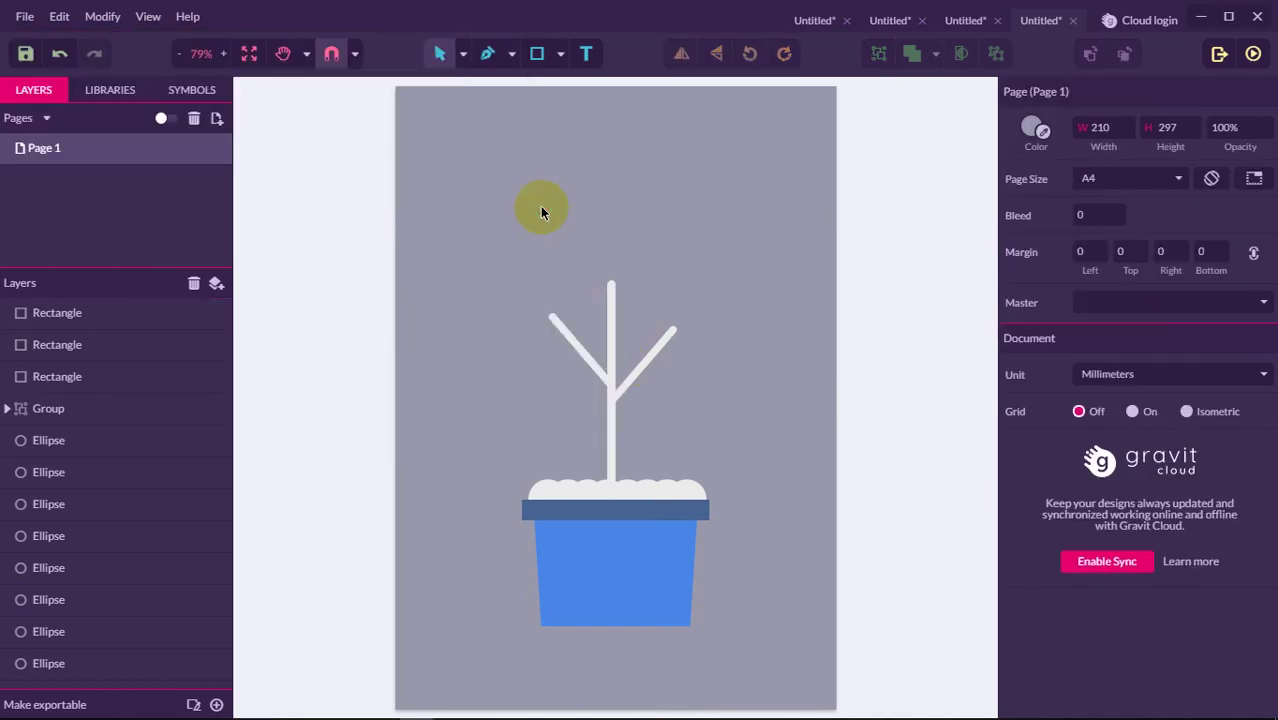
pyautogui.click(537, 55)
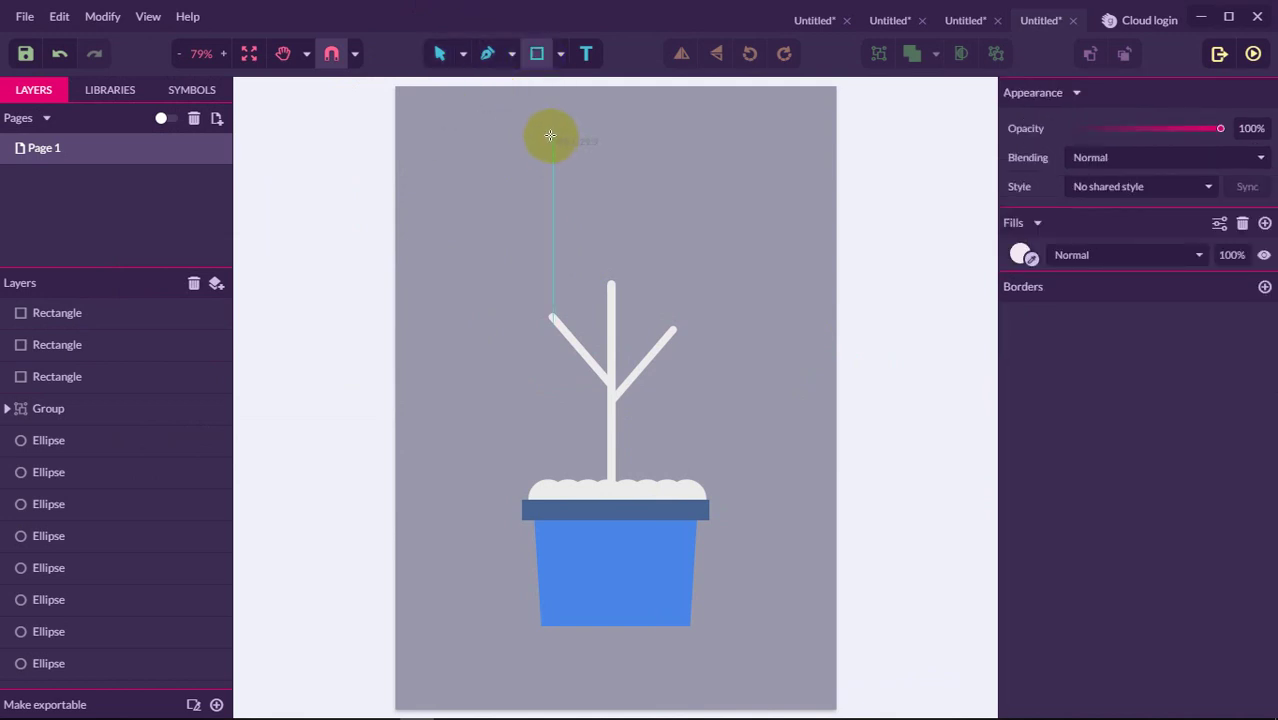
pyautogui.moveTo(550, 135); pyautogui.dragTo(637, 311)
pyautogui.moveTo(593, 240); pyautogui.dragTo(619, 261)
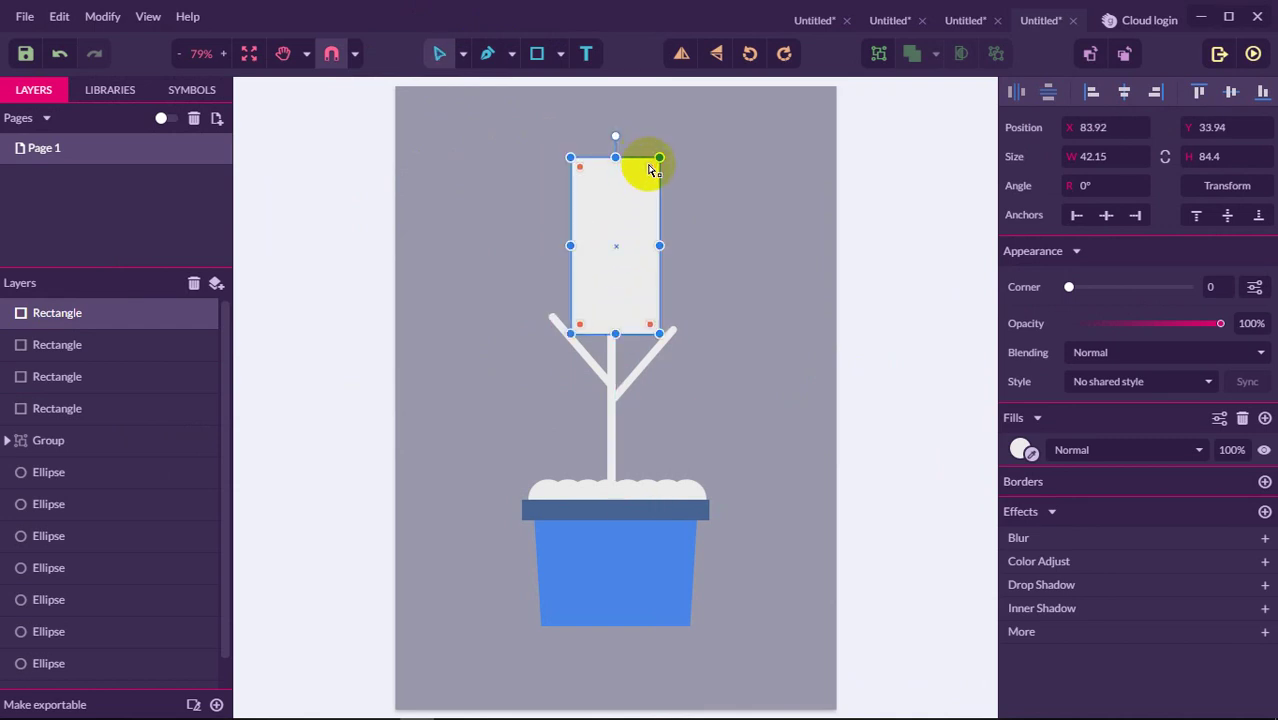
# Step: Round the popsicle rectangle's corners to 46, enlarge it proportionally about its centre, and deselect it
pyautogui.moveTo(649, 167); pyautogui.dragTo(630, 194)
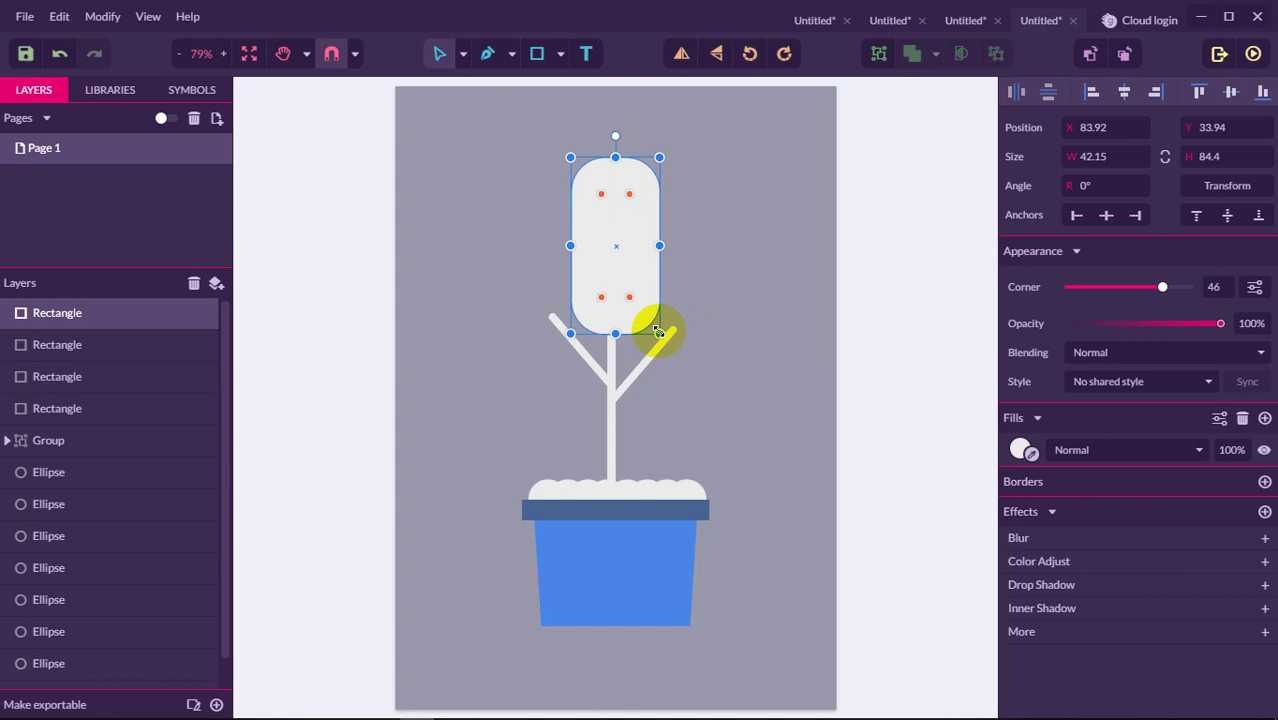
pyautogui.moveTo(659, 333); pyautogui.dragTo(676, 368)
pyautogui.click(684, 390)
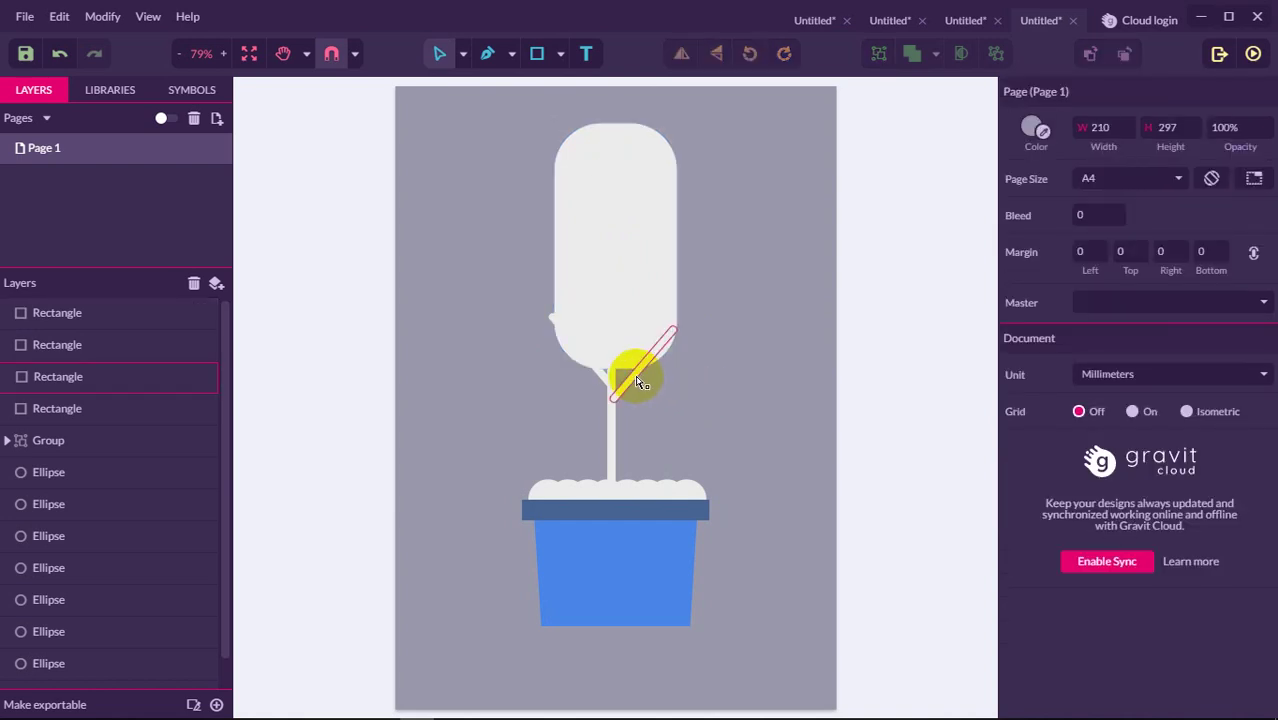
# Step: Move the right branch straight down along the trunk to a Y position of about 133 mm
pyautogui.click(640, 383)
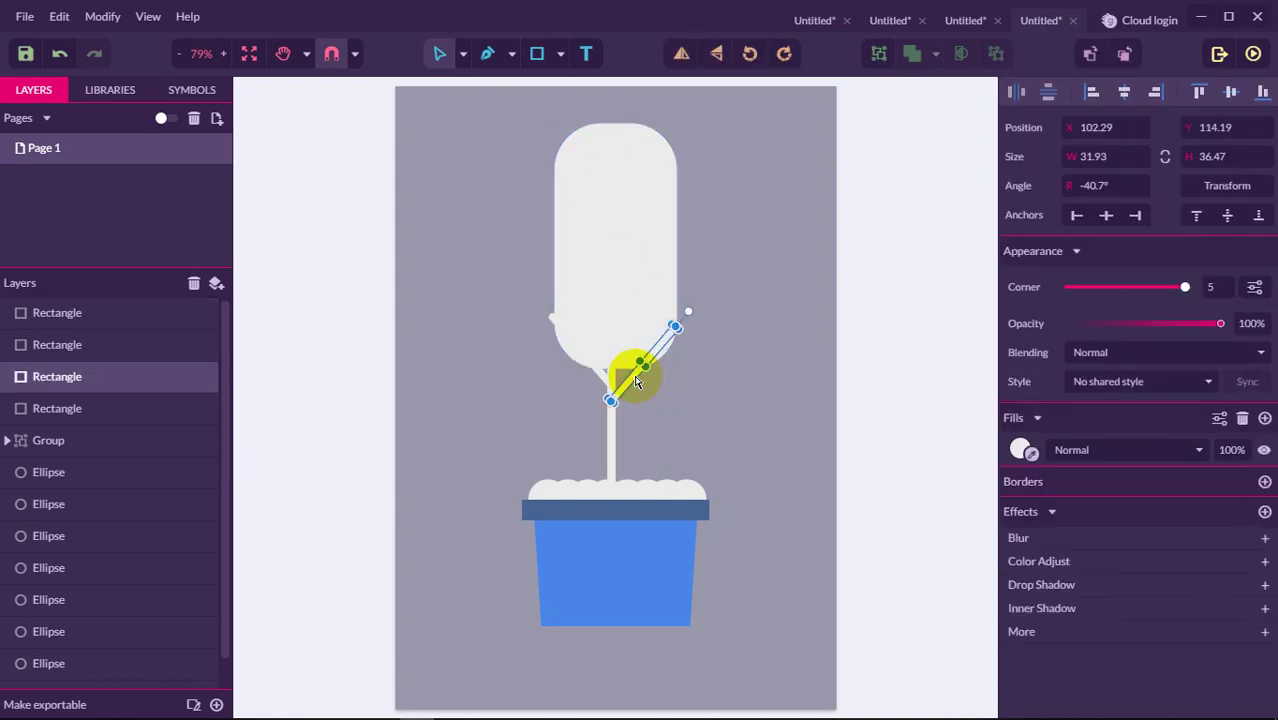
pyautogui.press('Down')
pyautogui.press('Down')
pyautogui.press('Down')
pyautogui.press('Down')
pyautogui.press('Down')
pyautogui.press('Down')
pyautogui.press('Down')
pyautogui.press('Down')
pyautogui.press('Down')
pyautogui.press('Down')
pyautogui.press('Down')
pyautogui.press('Down')
pyautogui.press('Down')
pyautogui.press('Down')
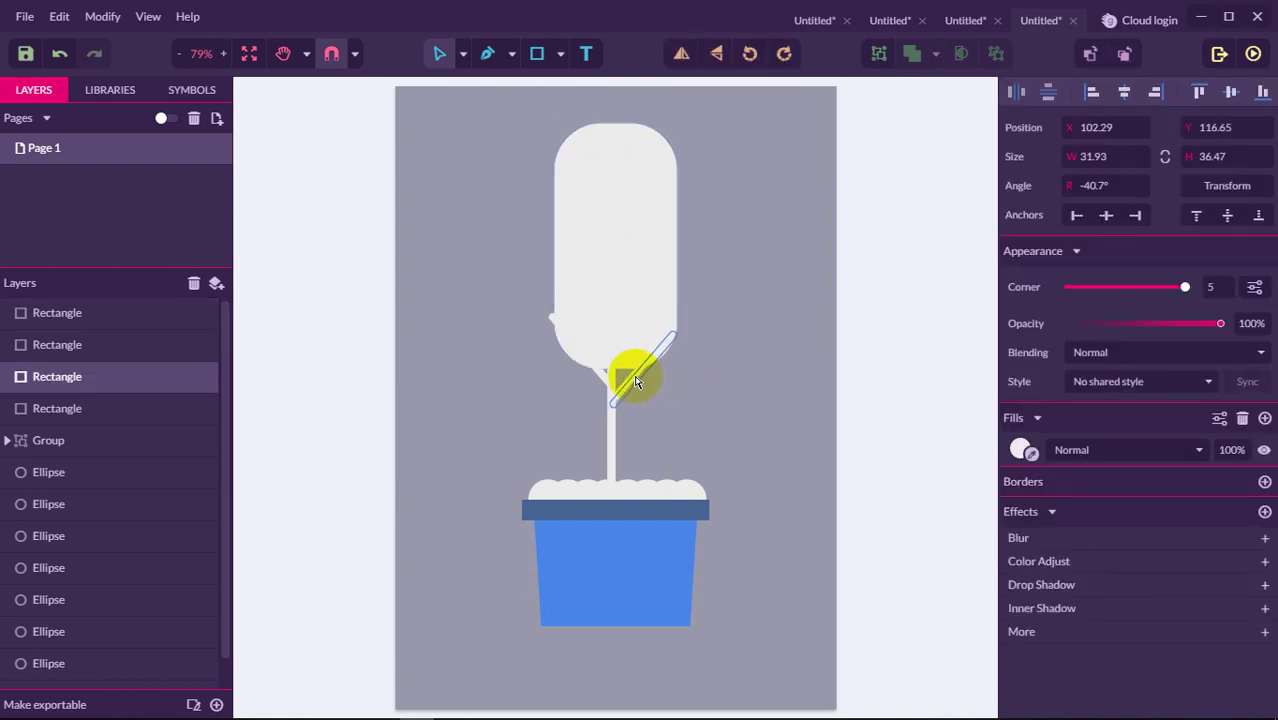
pyautogui.press('Down')
pyautogui.press('Down')
pyautogui.press('Down')
pyautogui.press('Down')
pyautogui.press('Down')
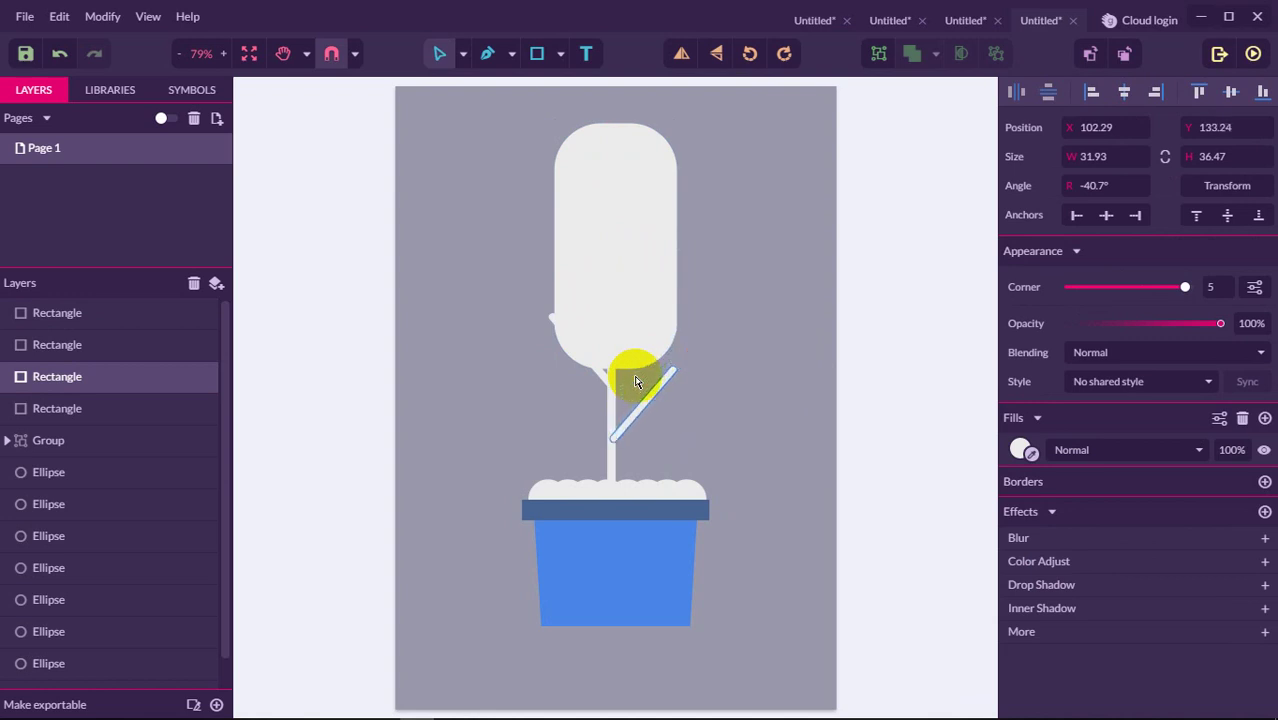
# Step: Move the left branch straight down the trunk so it joins just above the right branch, and deselect it
pyautogui.click(603, 383)
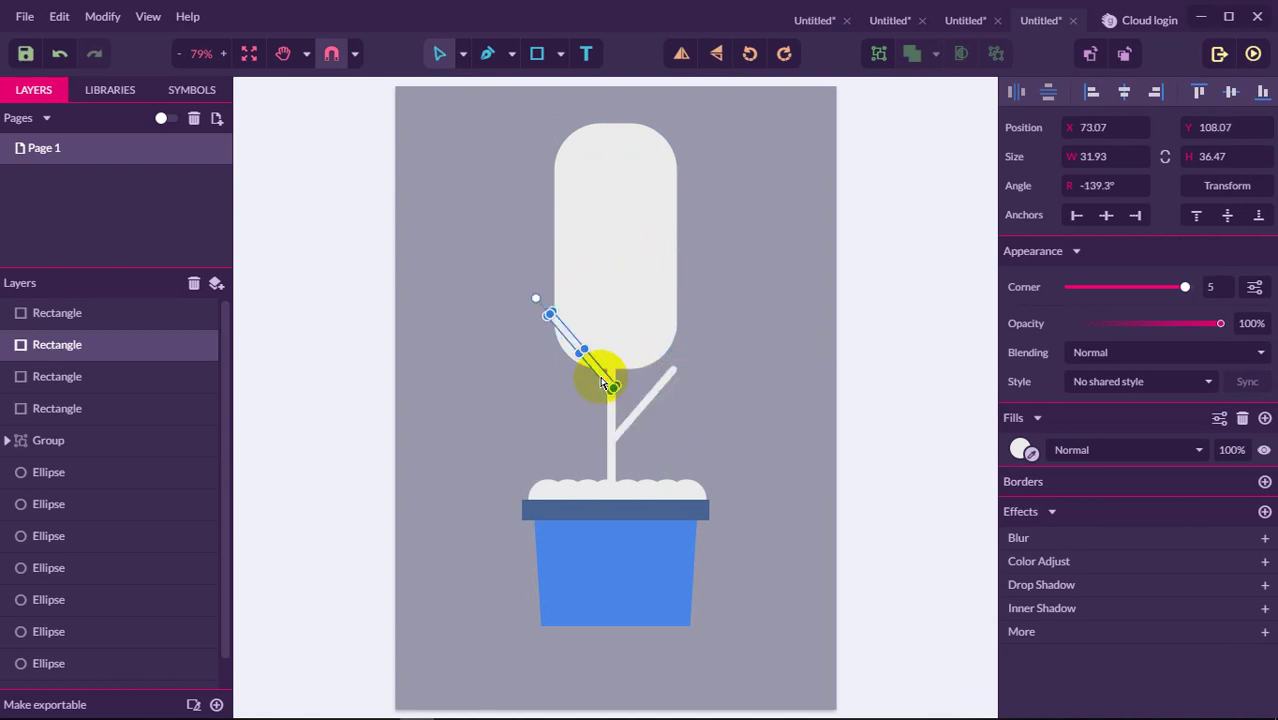
pyautogui.press('Down')
pyautogui.press('Down')
pyautogui.press('Down')
pyautogui.press('Down')
pyautogui.press('Down')
pyautogui.press('Down')
pyautogui.press('Down')
pyautogui.press('Down')
pyautogui.press('Down')
pyautogui.press('Down')
pyautogui.press('Down')
pyautogui.press('Down')
pyautogui.press('Down')
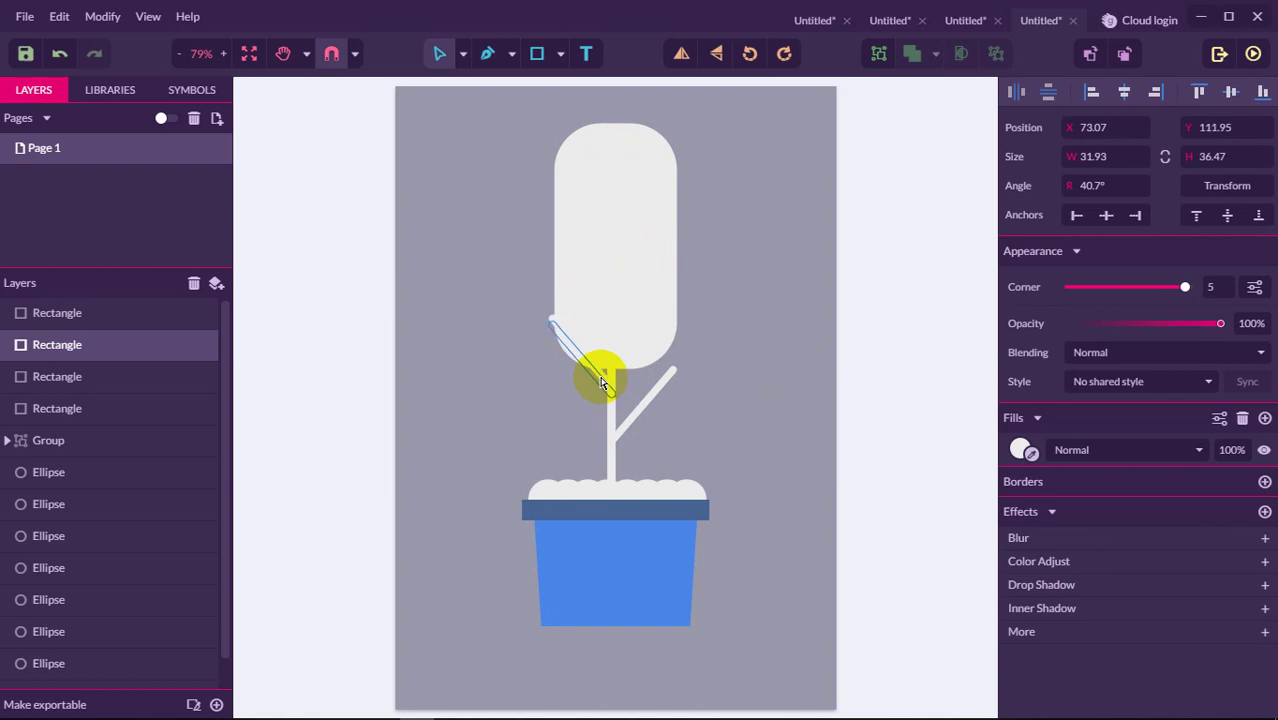
pyautogui.press('Down')
pyautogui.press('Down')
pyautogui.press('Down')
pyautogui.press('Down')
pyautogui.press('Down')
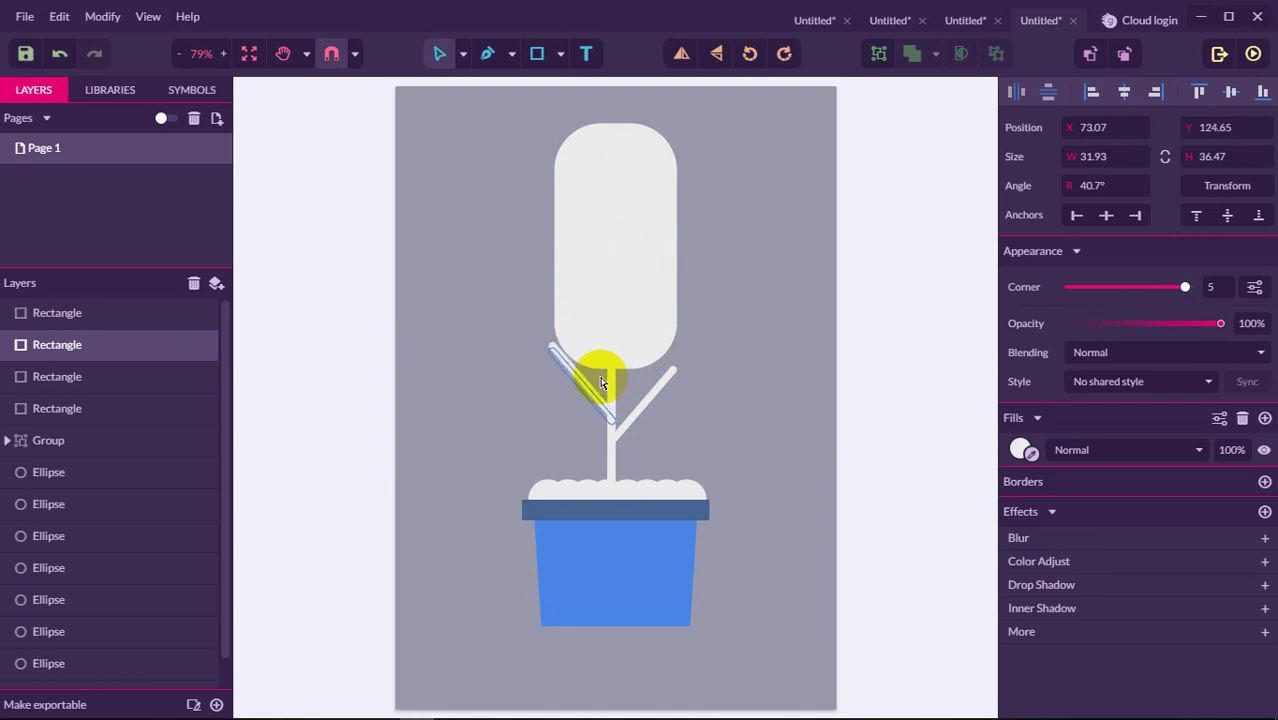
pyautogui.click(720, 434)
# Step: Fill the large popsicle with dark teal #376275 and deselect it
pyautogui.click(649, 344)
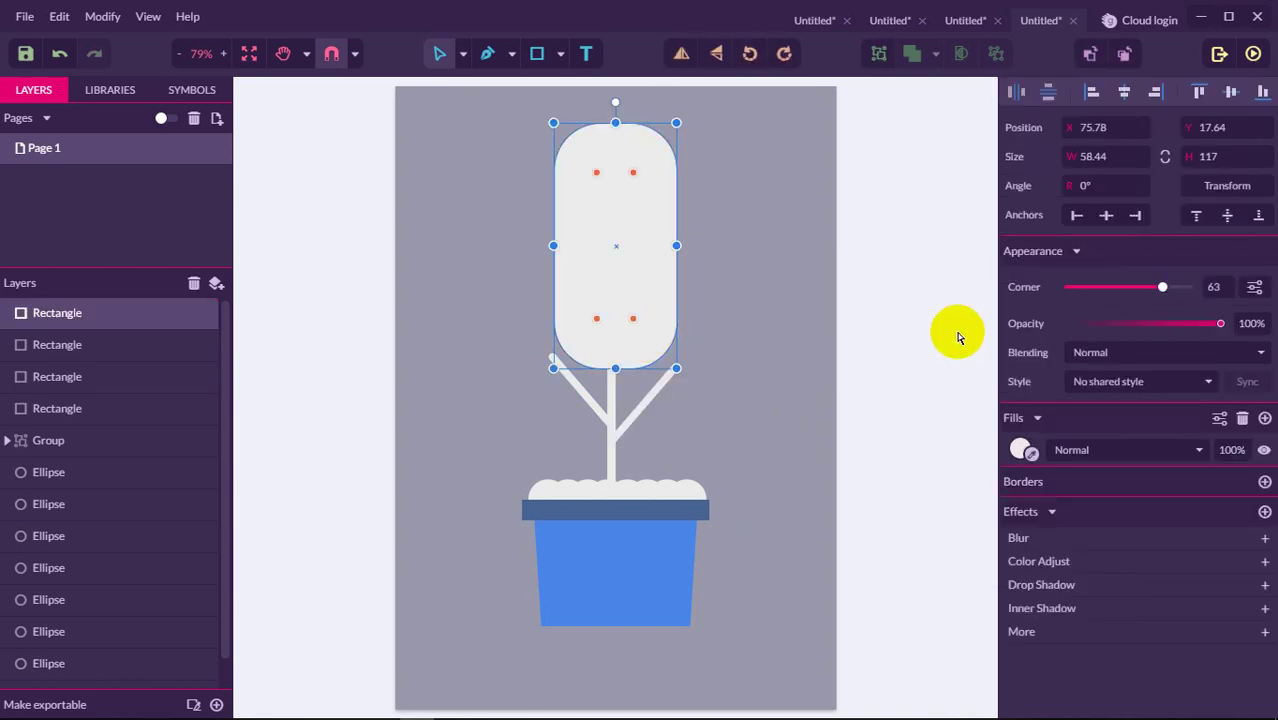
pyautogui.click(1019, 450)
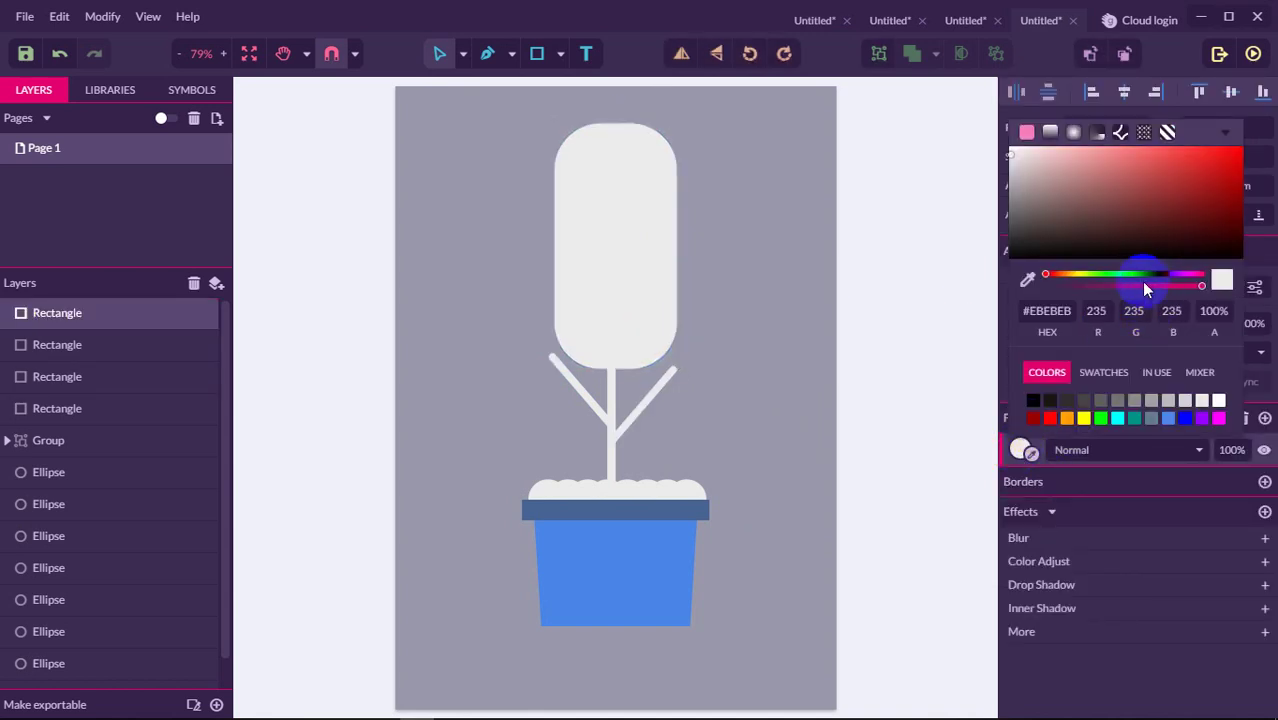
pyautogui.moveTo(1117, 276); pyautogui.dragTo(1131, 270)
pyautogui.click(1131, 207)
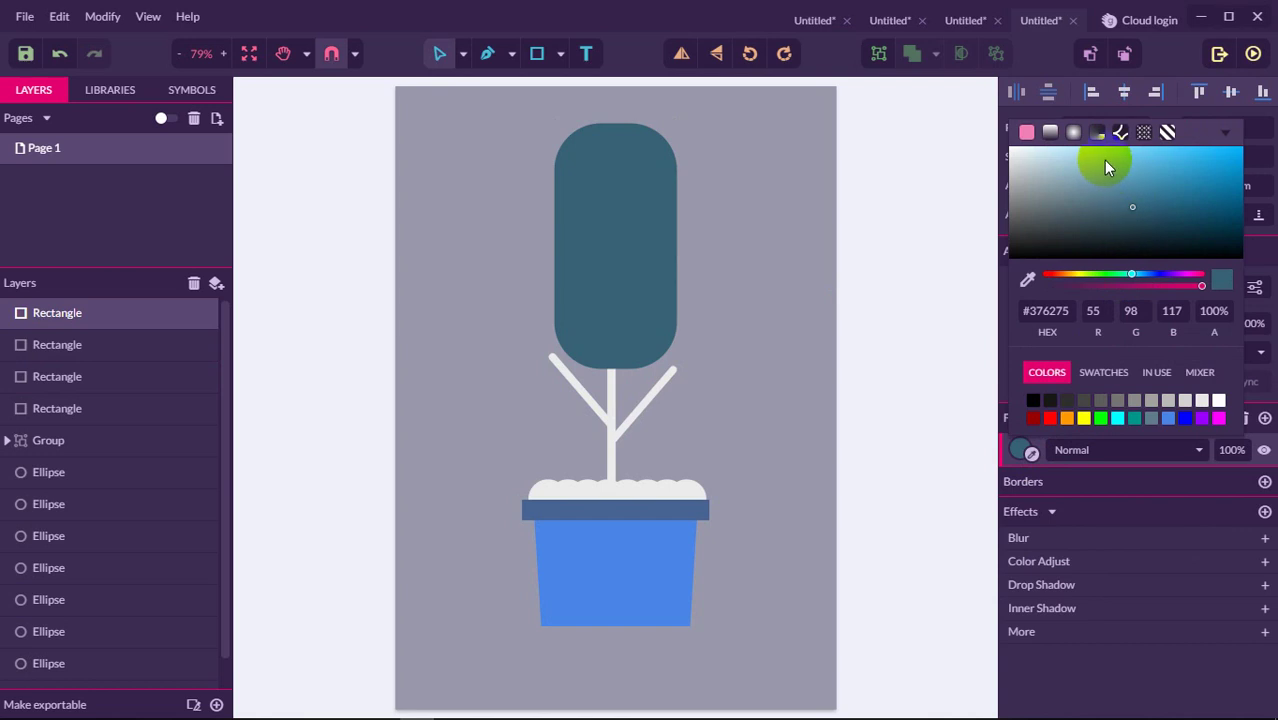
pyautogui.click(771, 320)
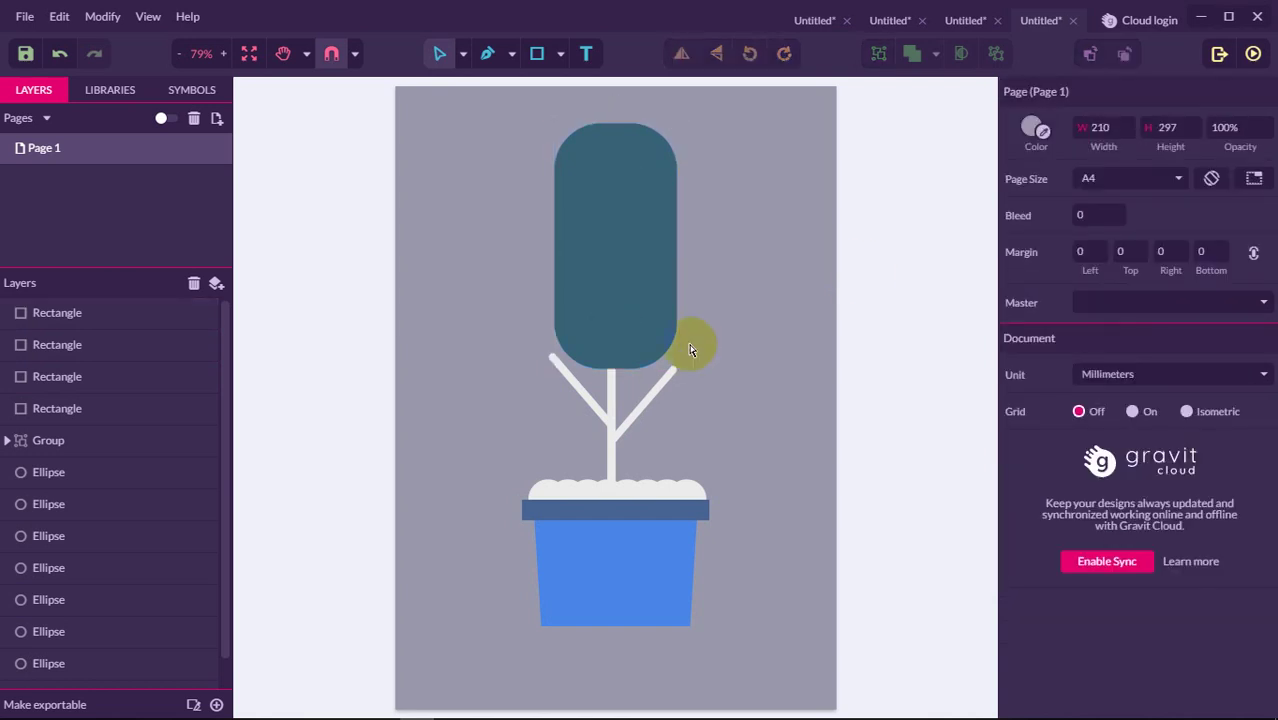
# Step: Draw a rectangle about 33 × 72 mm beside the left branch and round its corners to 39
pyautogui.click(537, 55)
pyautogui.moveTo(458, 316); pyautogui.dragTo(529, 465)
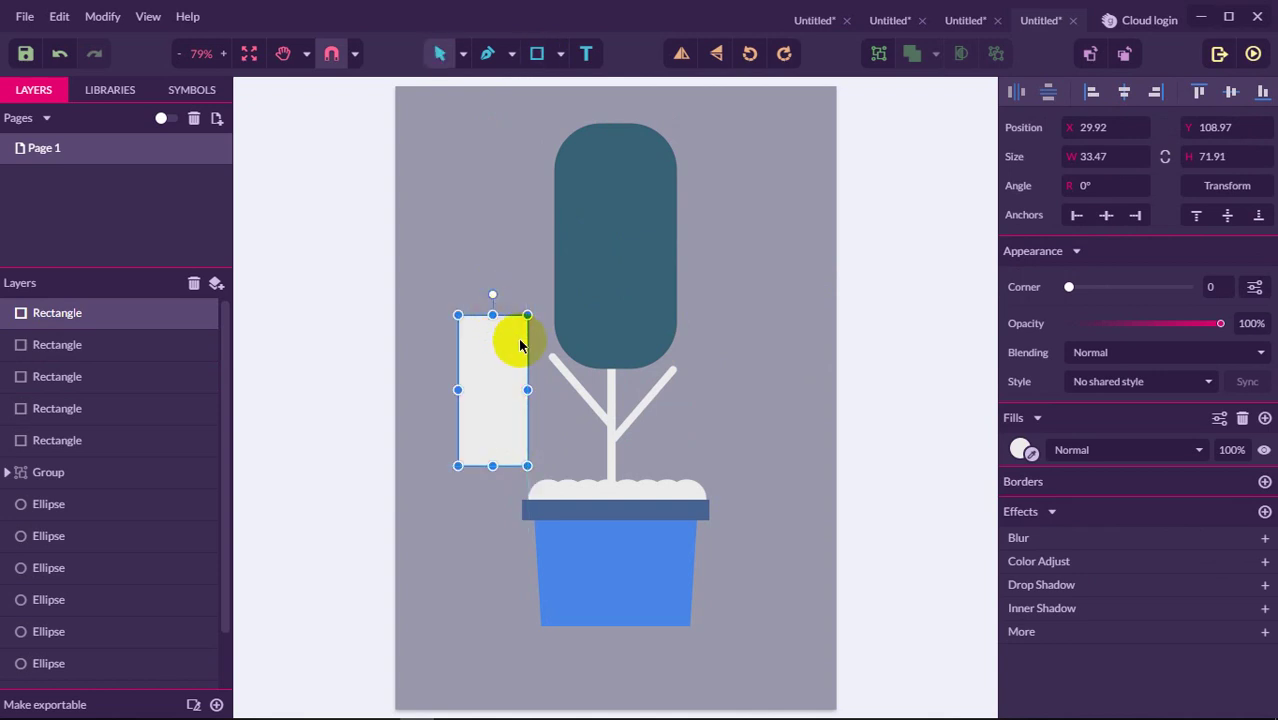
pyautogui.click(519, 343)
pyautogui.moveTo(520, 330); pyautogui.dragTo(502, 343)
# Step: Rotate the small rounded rectangle to about 43.3° and fit it over the left branch's end, enlarging it slightly
pyautogui.moveTo(485, 289); pyautogui.dragTo(452, 320)
pyautogui.moveTo(514, 419); pyautogui.dragTo(543, 366)
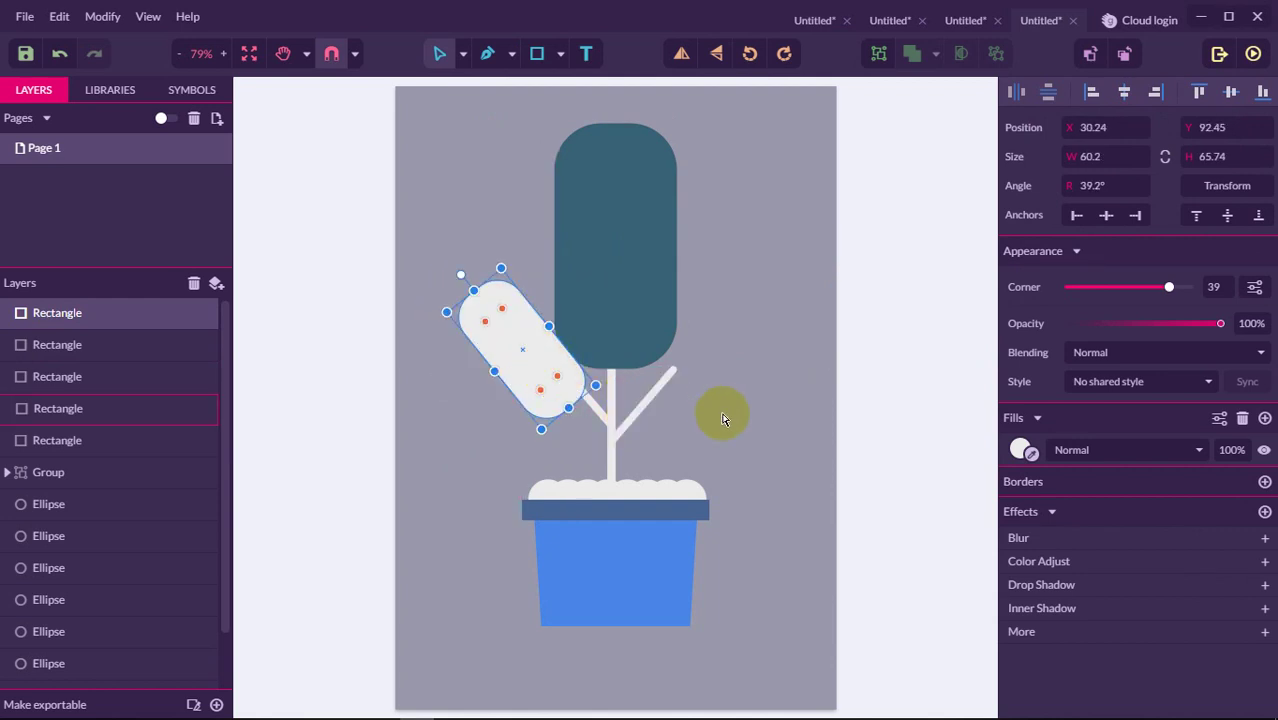
pyautogui.click(724, 419)
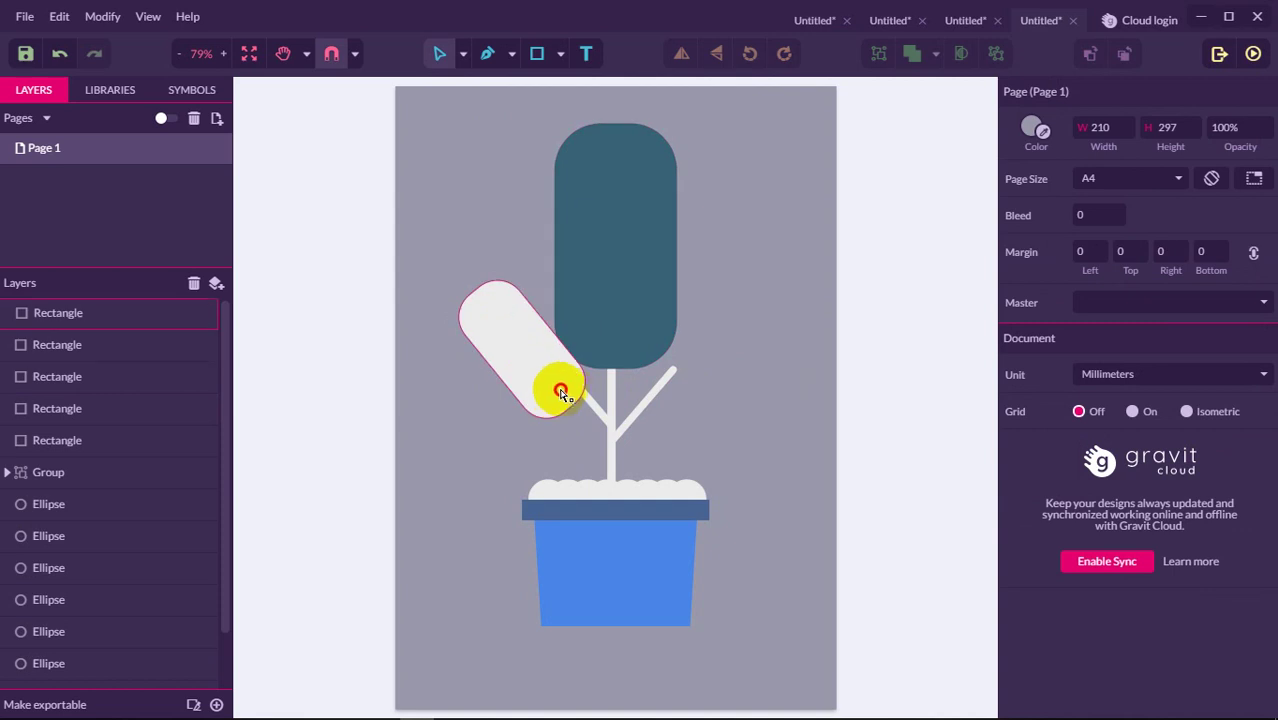
pyautogui.moveTo(562, 386); pyautogui.dragTo(566, 376)
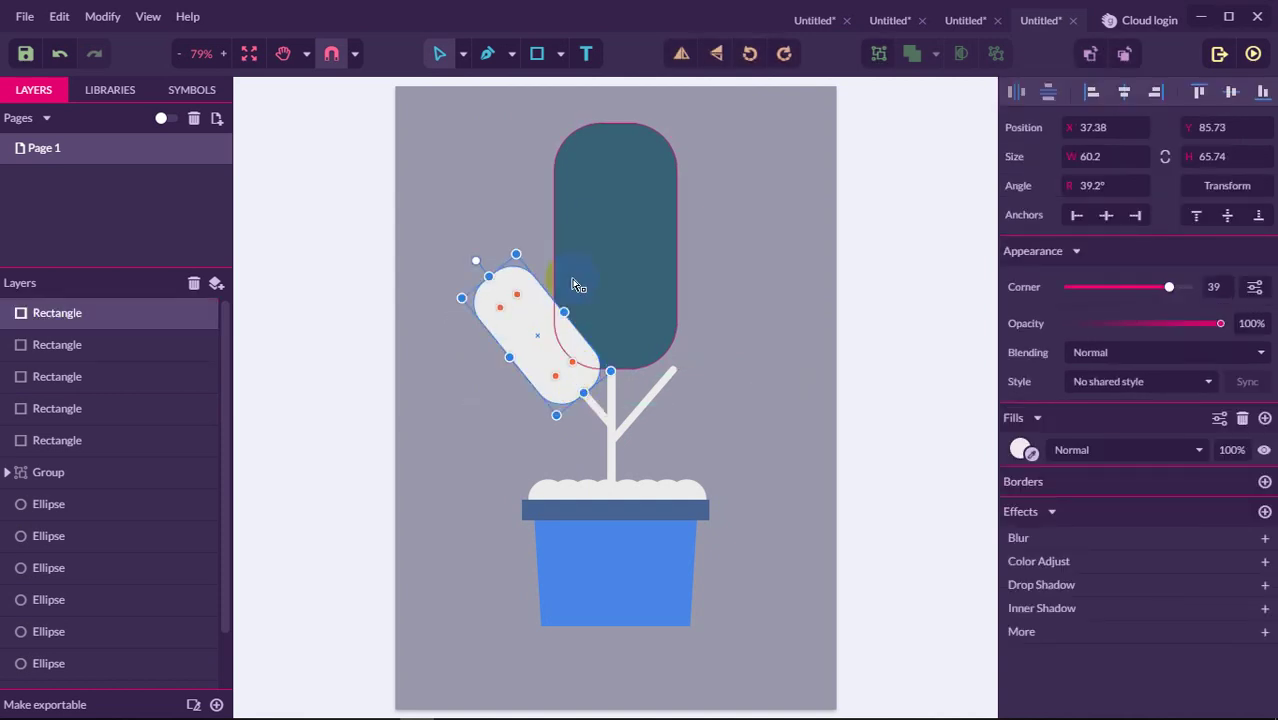
pyautogui.moveTo(471, 263); pyautogui.dragTo(465, 265)
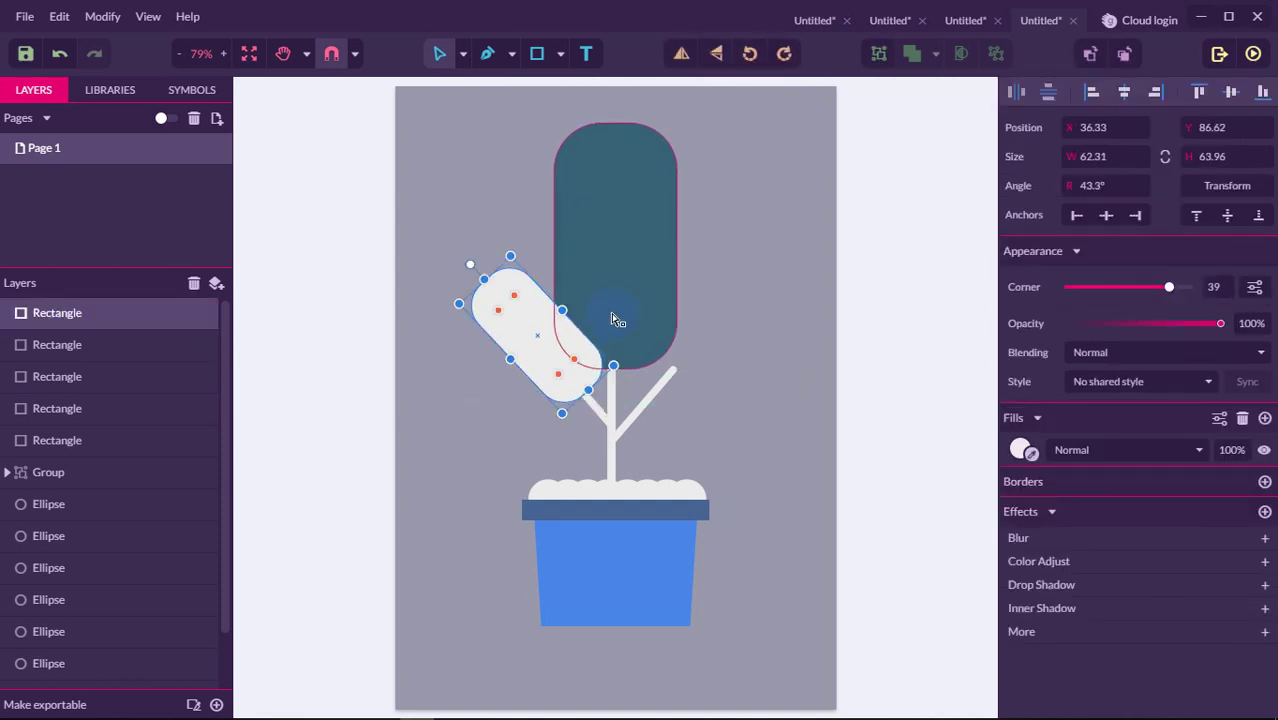
pyautogui.moveTo(545, 345); pyautogui.dragTo(547, 350)
pyautogui.click(876, 396)
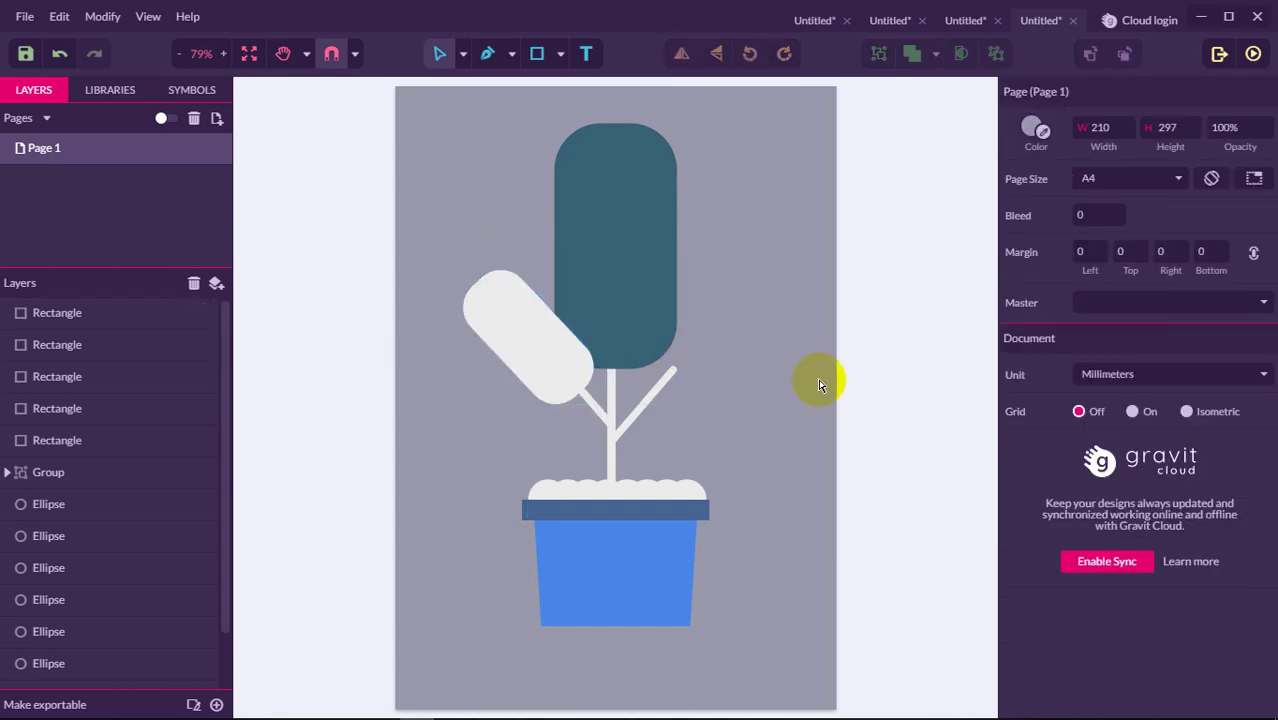
pyautogui.click(538, 345)
pyautogui.moveTo(557, 312)
pyautogui.mouseDown()
pyautogui.moveTo(542, 305)
pyautogui.moveTo(555, 311)
pyautogui.mouseUp()
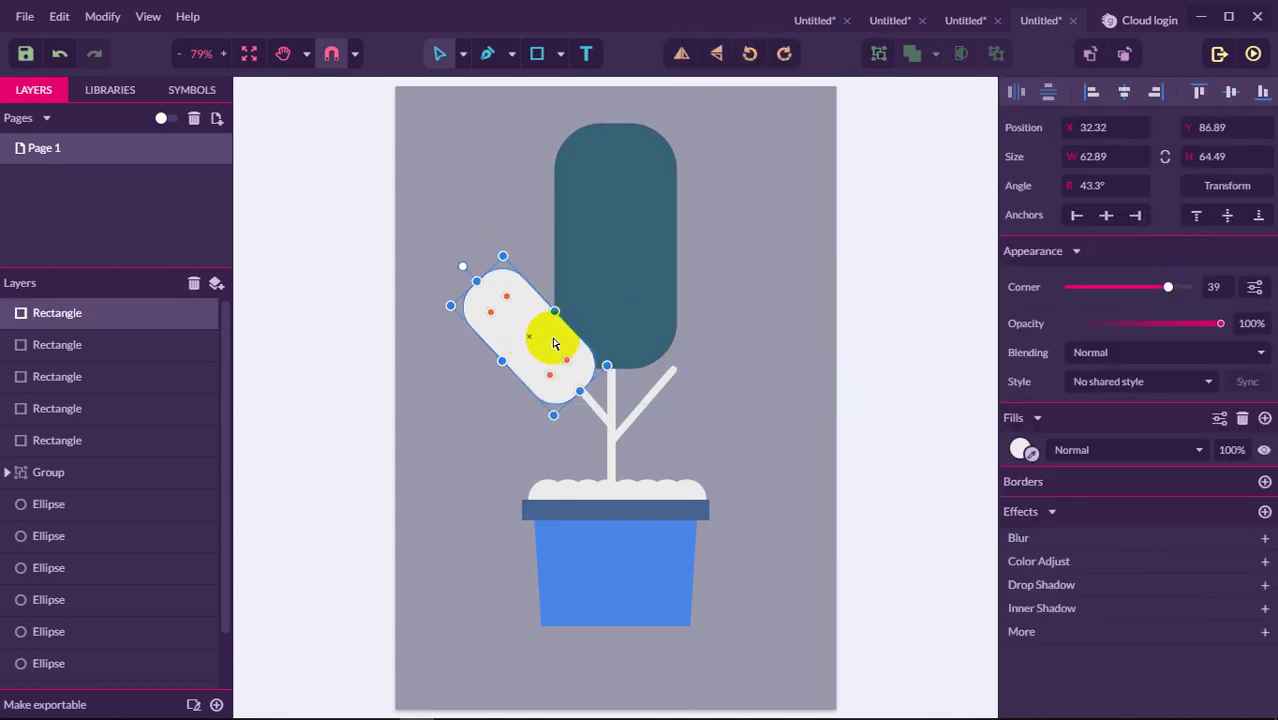
# Step: Sample the large popsicle's colour for the small popsicle, brighten its fill to #2F84A8, and deselect it
pyautogui.click(1032, 455)
pyautogui.click(630, 258)
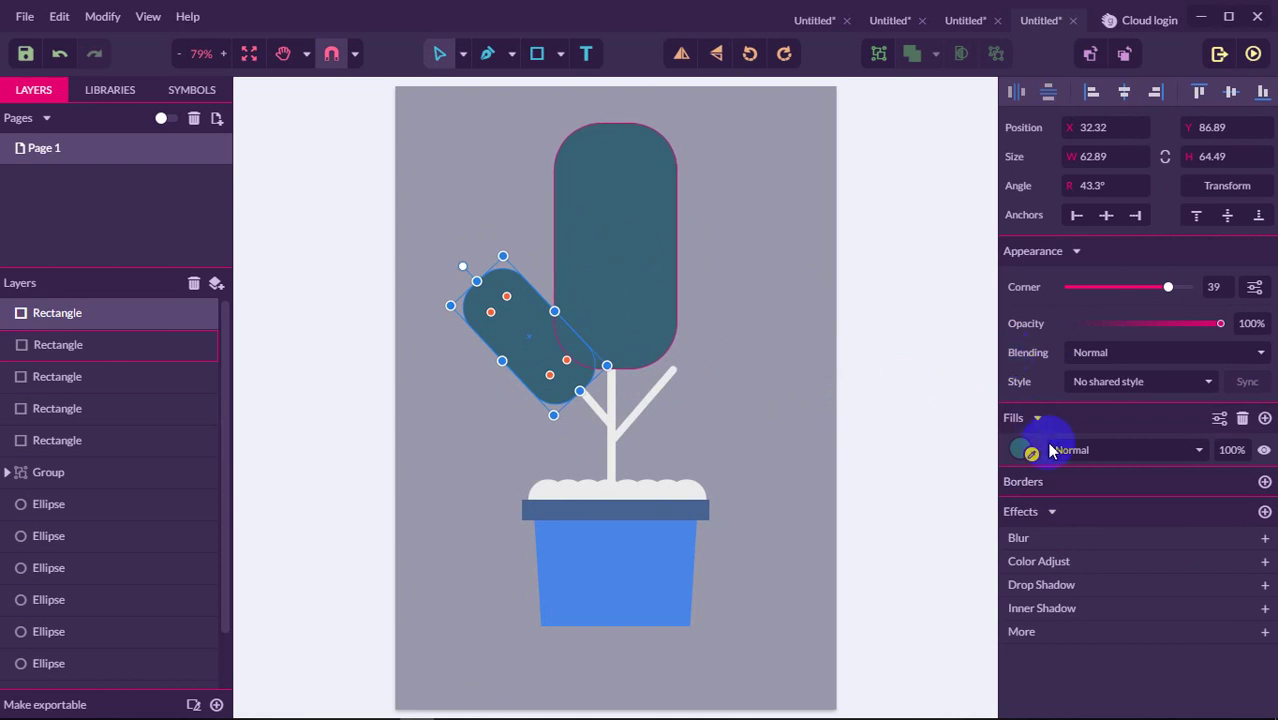
pyautogui.click(1018, 451)
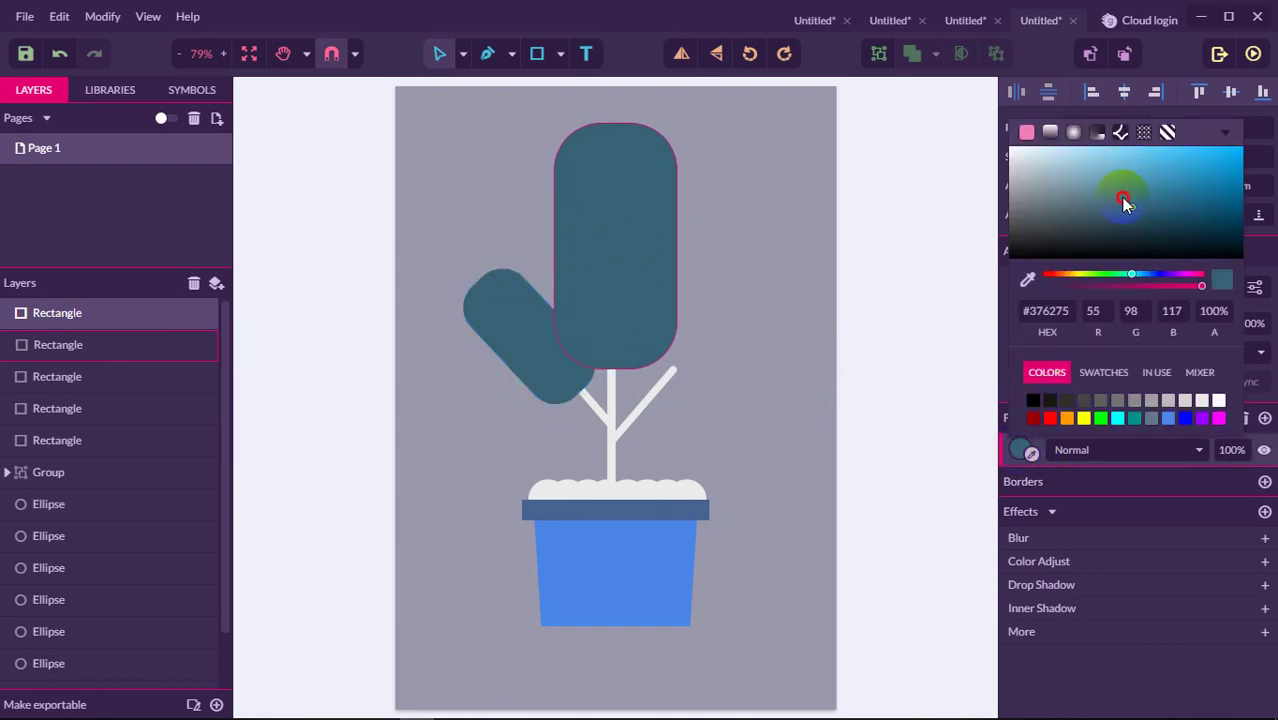
pyautogui.moveTo(1124, 204)
pyautogui.mouseDown()
pyautogui.moveTo(1125, 192)
pyautogui.moveTo(1162, 207)
pyautogui.moveTo(1179, 192)
pyautogui.mouseUp()
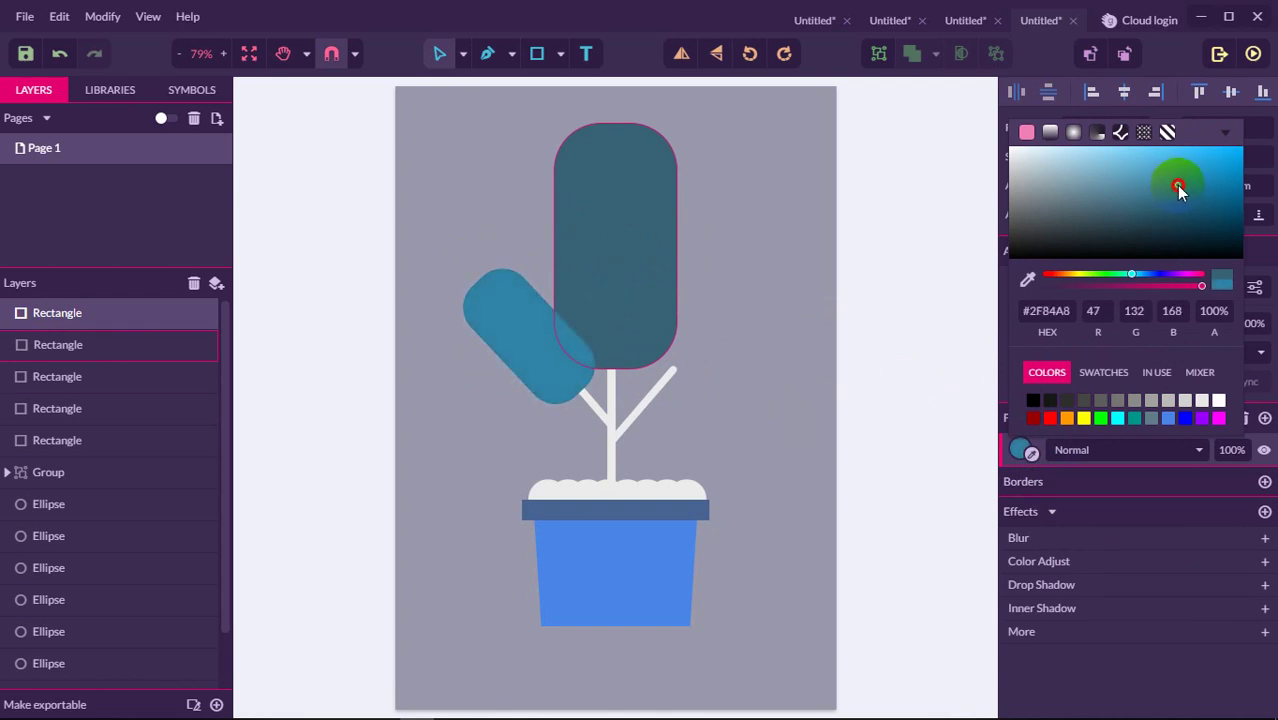
pyautogui.click(860, 282)
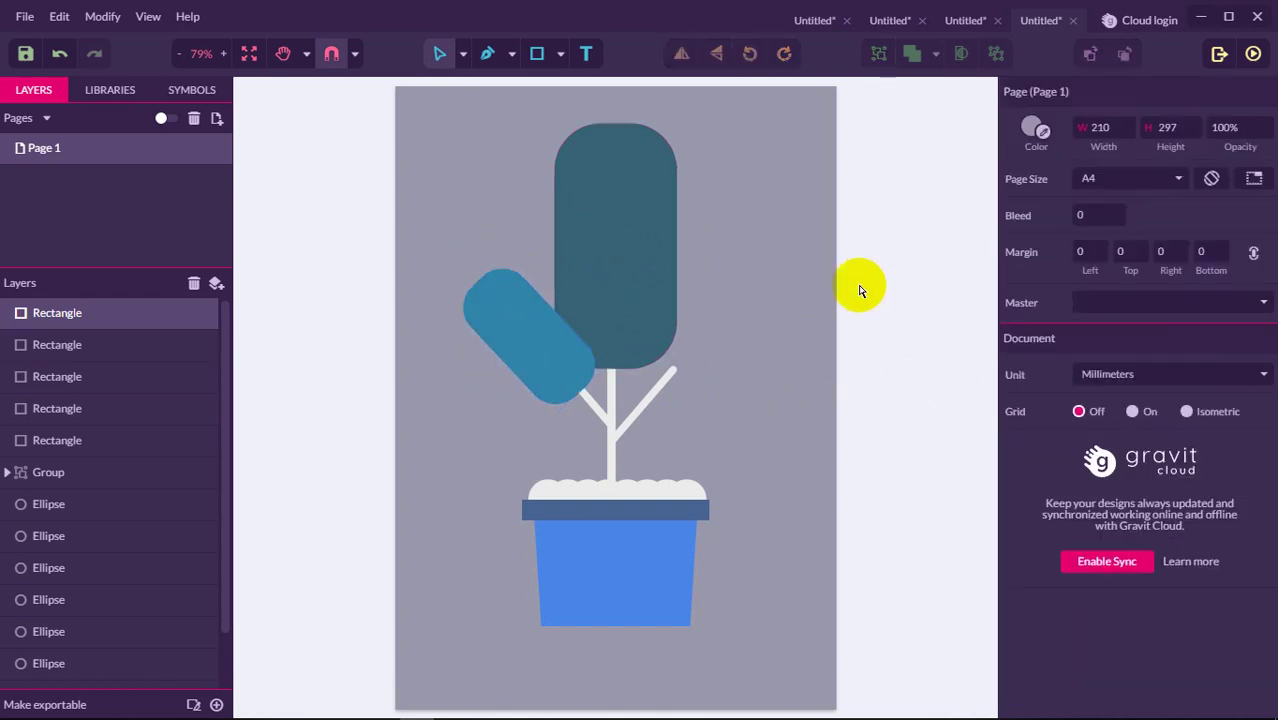
pyautogui.click(492, 345)
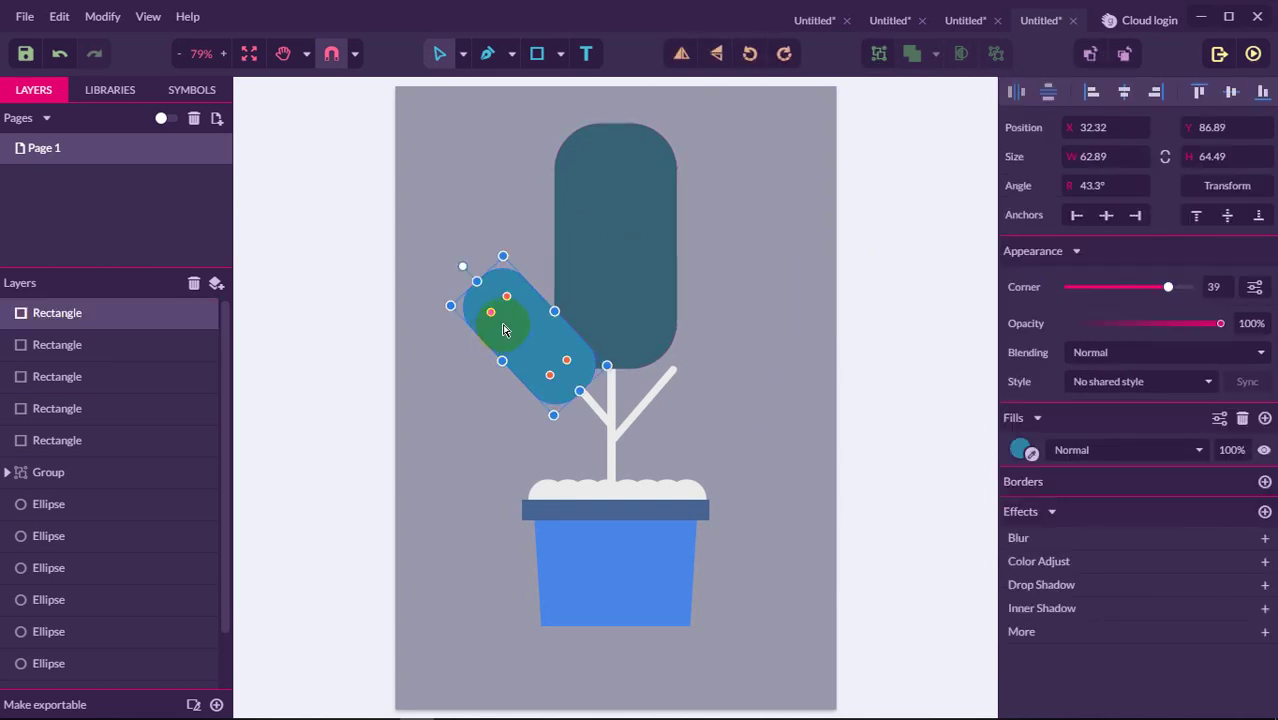
pyautogui.rightClick(504, 330)
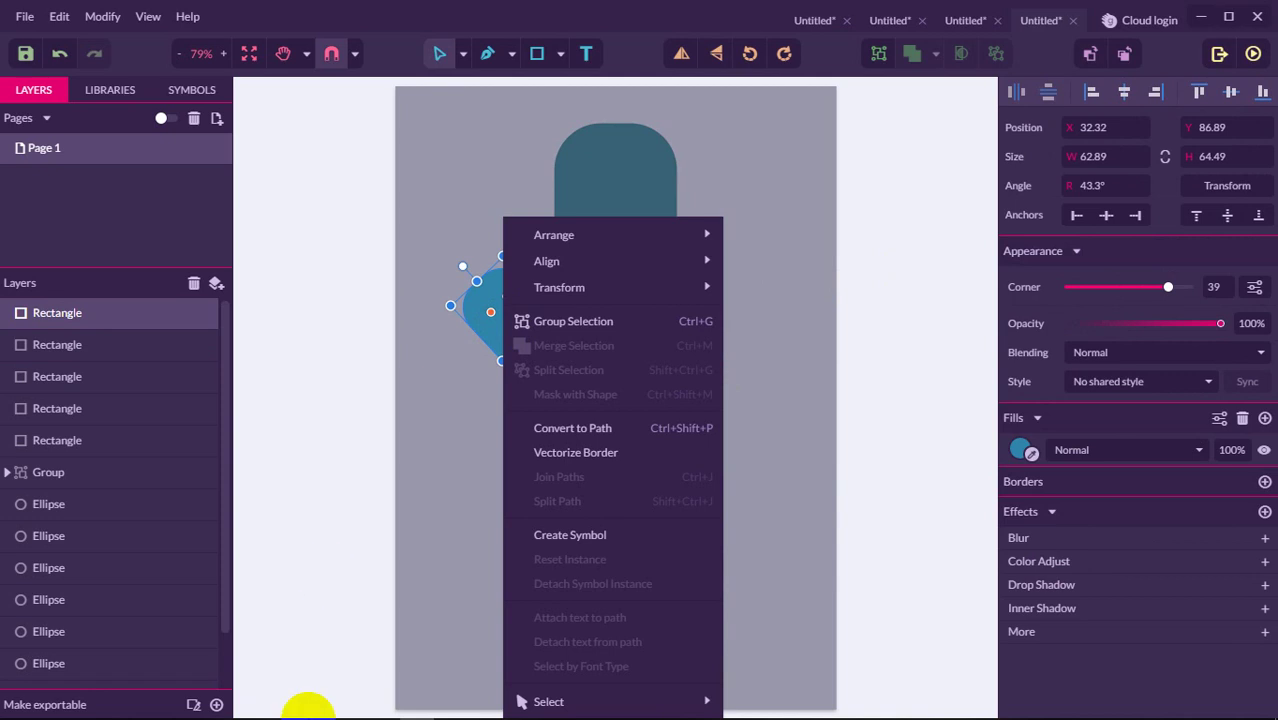
pyautogui.click(314, 597)
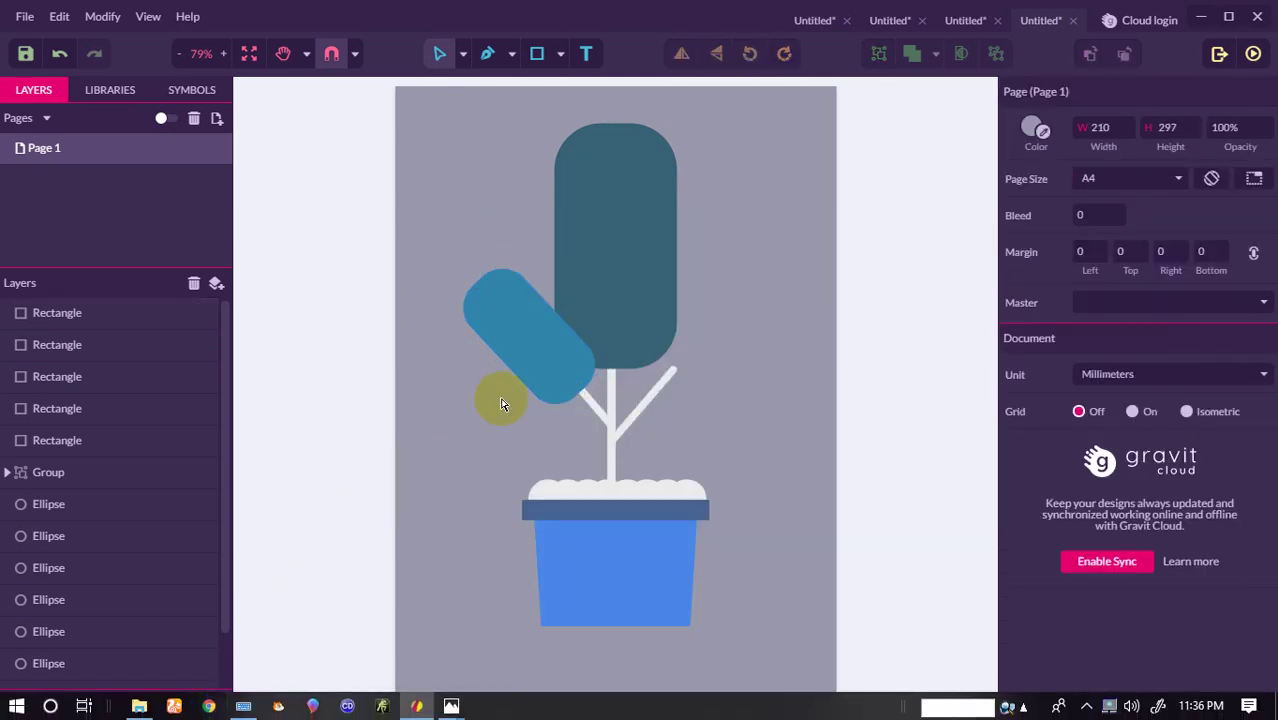
# Step: Copy and paste the small blue popsicle using the on-screen keyboard
pyautogui.click(530, 372)
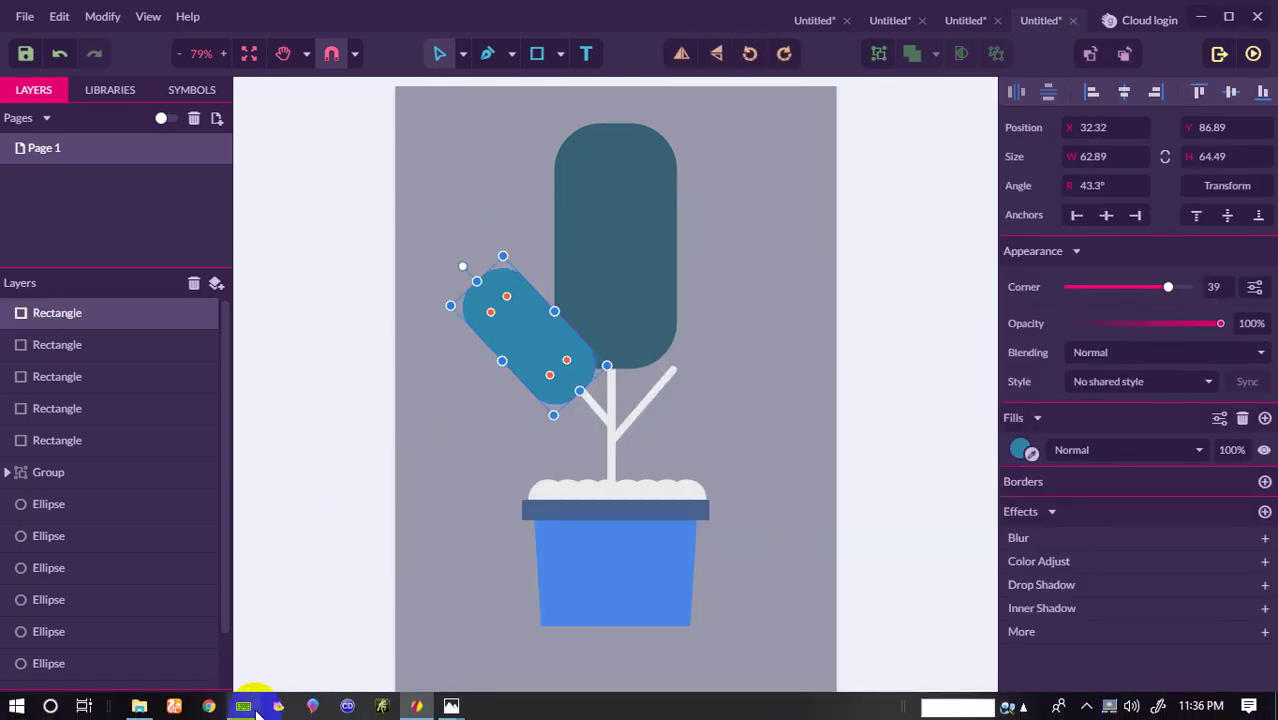
pyautogui.click(251, 700)
pyautogui.click(236, 176)
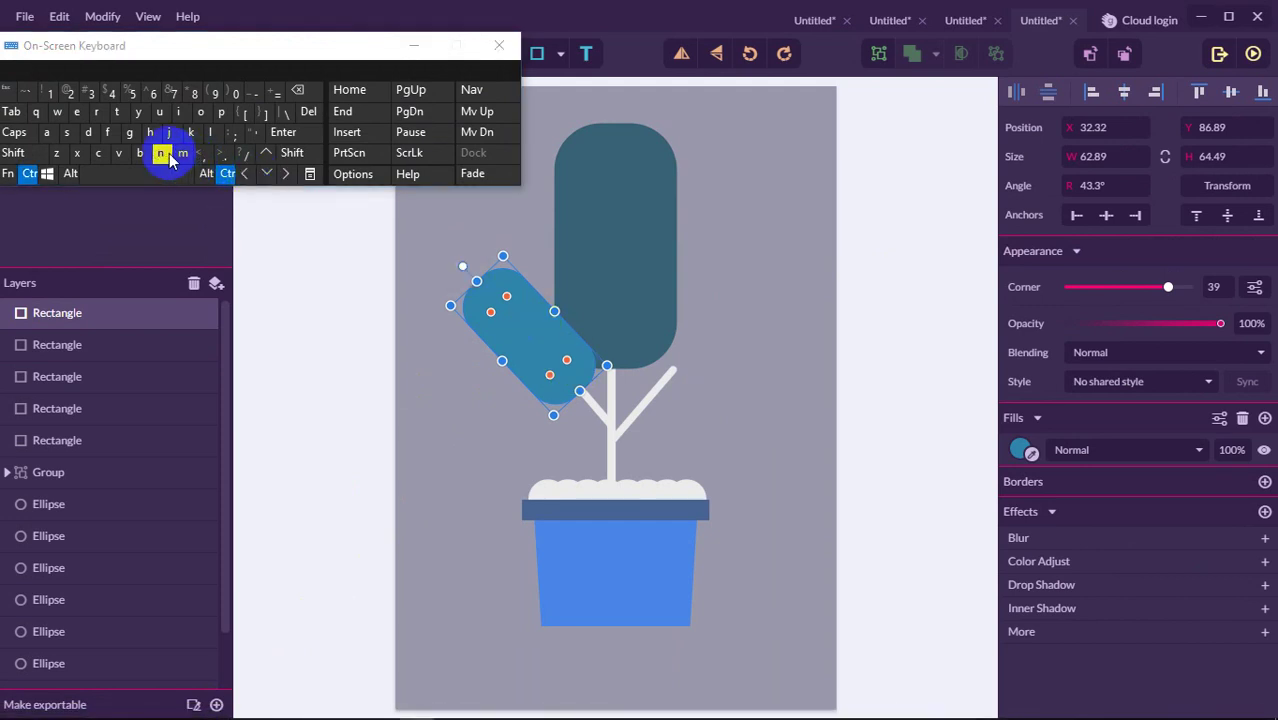
pyautogui.click(119, 155)
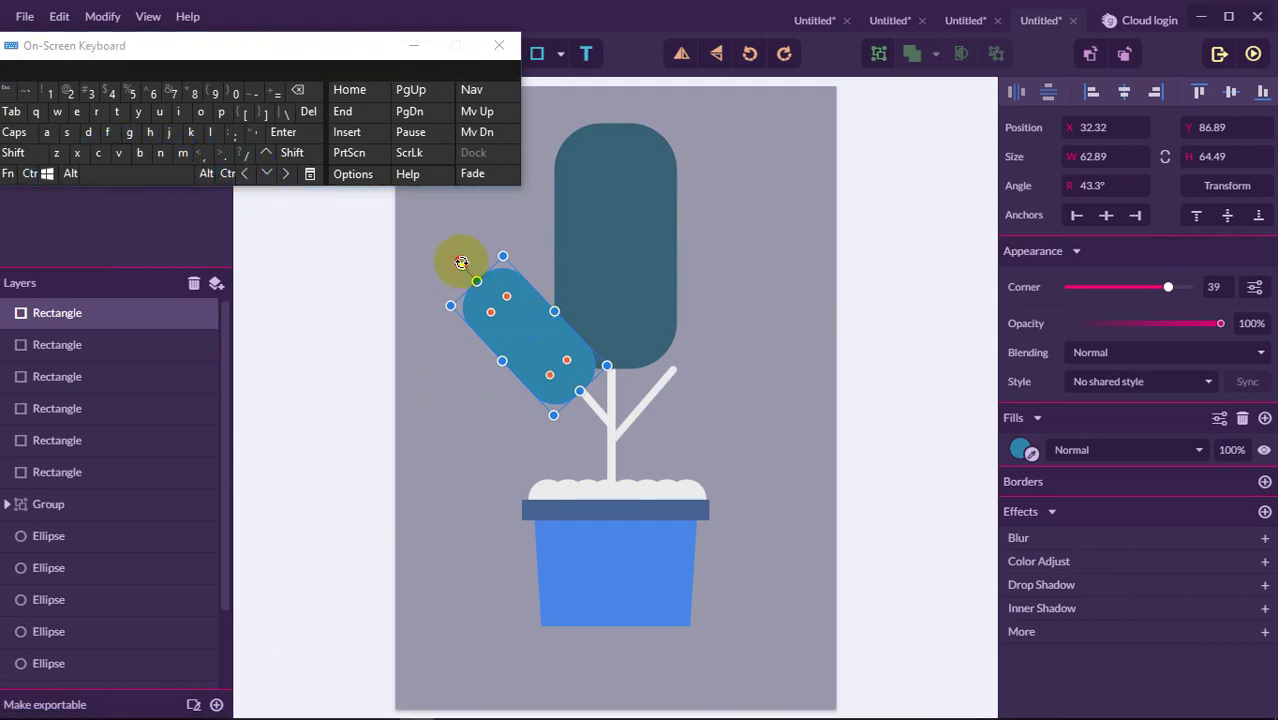
# Step: Rotate the pasted popsicle to lean right, place it over the right branch's end, and hide the on-screen keyboard
pyautogui.moveTo(461, 262); pyautogui.dragTo(608, 285)
pyautogui.moveTo(528, 331); pyautogui.dragTo(785, 305)
pyautogui.click(827, 443)
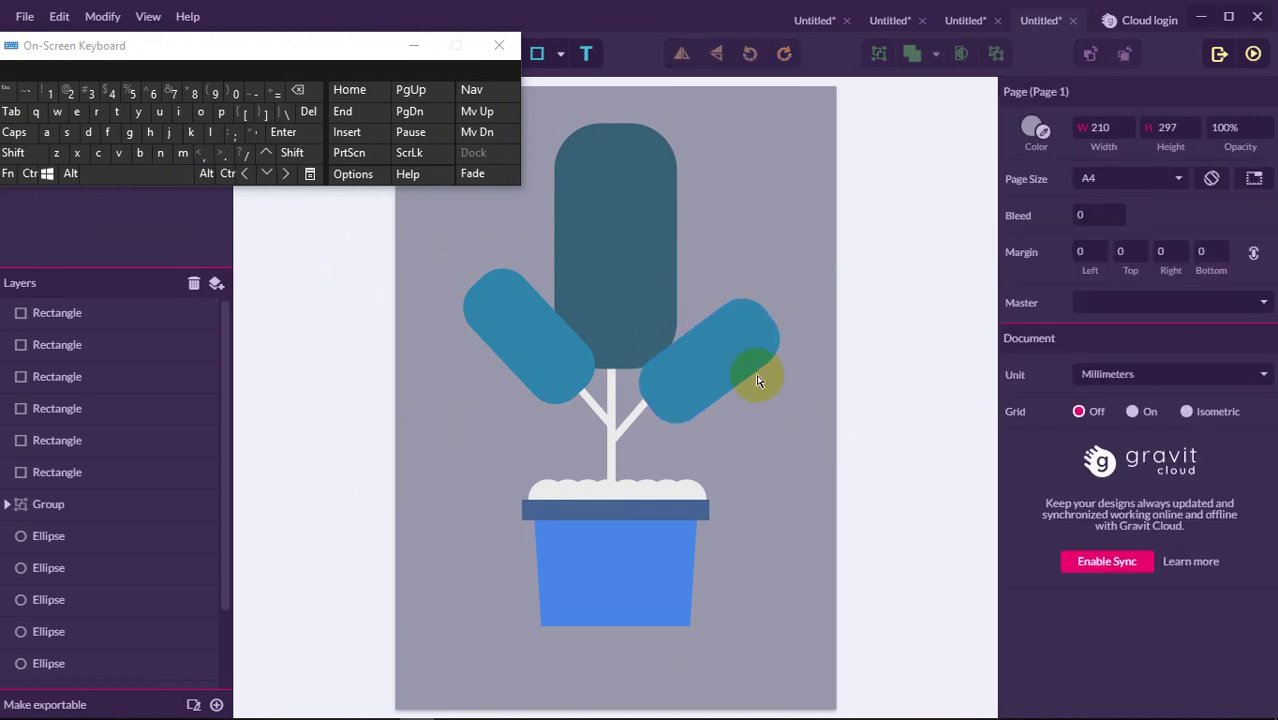
pyautogui.click(741, 361)
pyautogui.moveTo(744, 364); pyautogui.dragTo(747, 369)
pyautogui.click(790, 428)
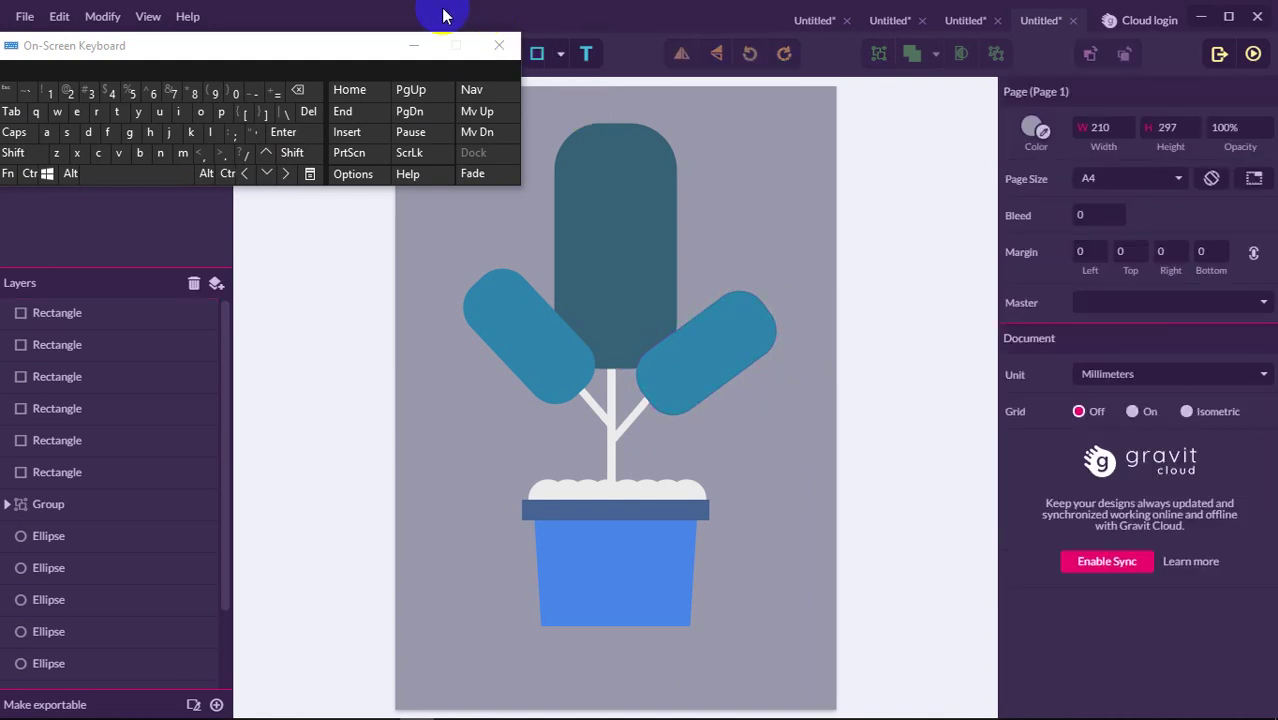
pyautogui.click(418, 46)
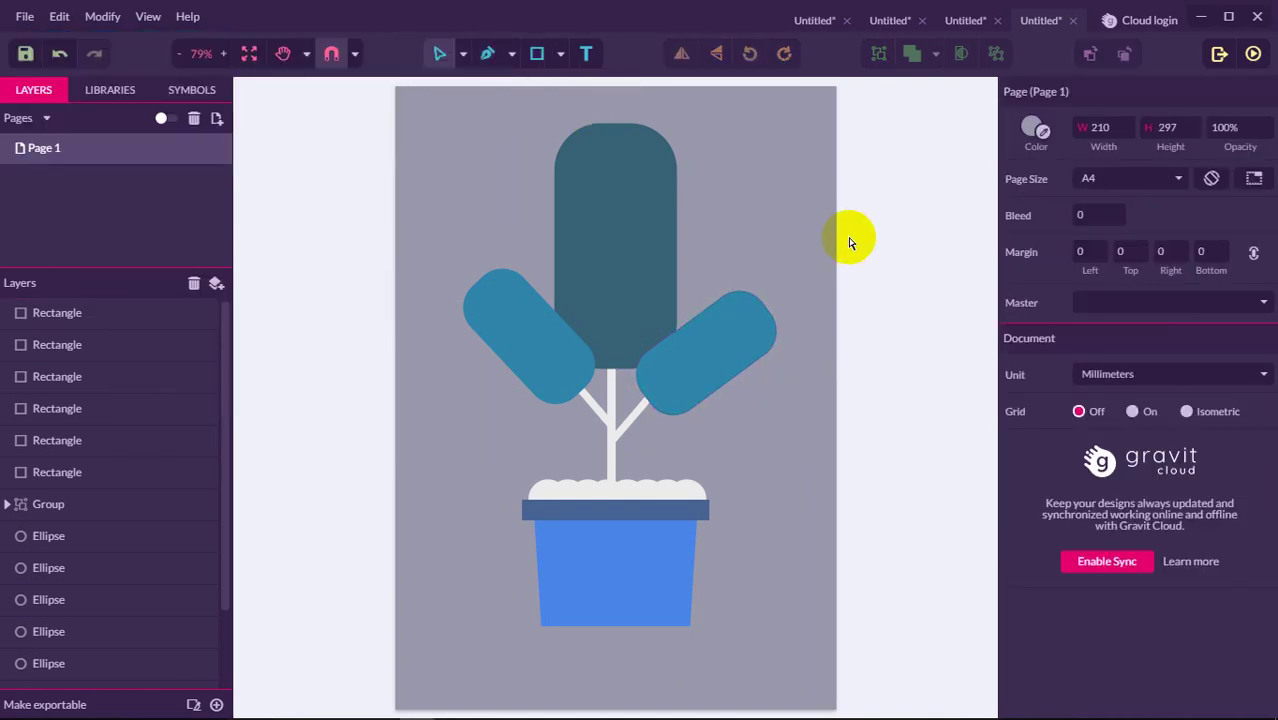
# Step: Lighten the large popsicle's fill to #3B7188 and deselect it
pyautogui.click(660, 238)
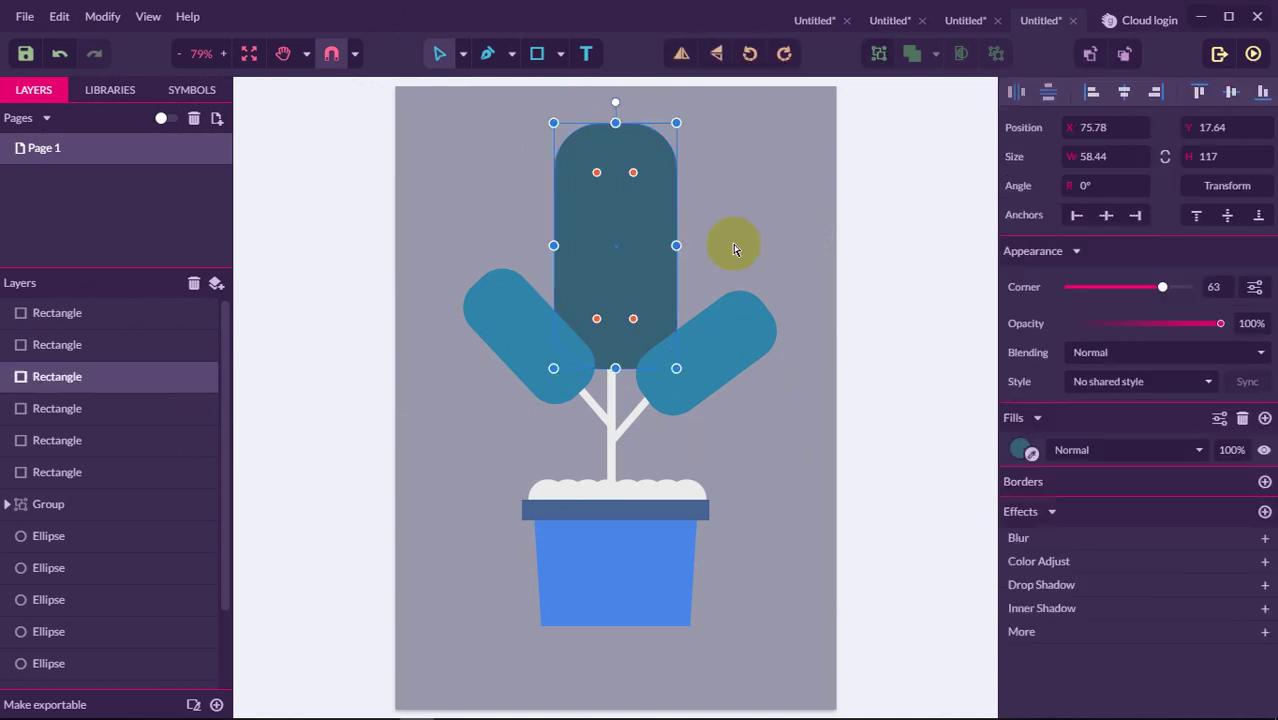
pyautogui.click(1020, 451)
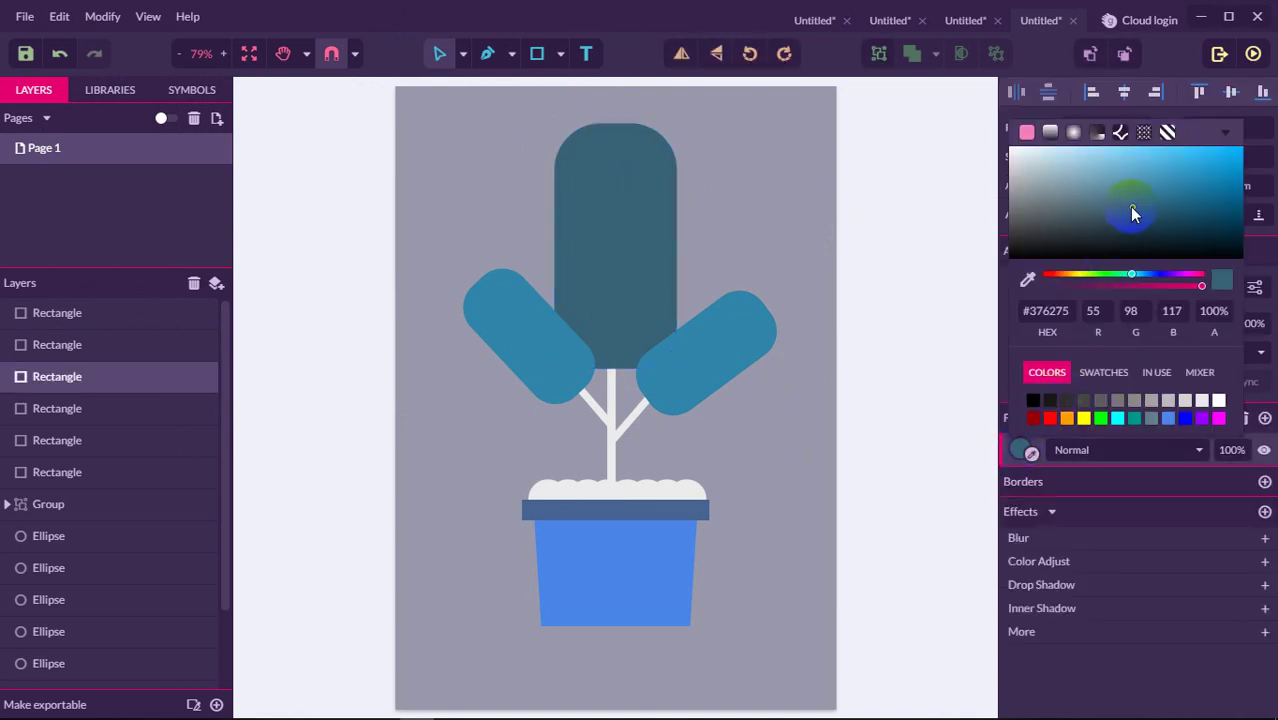
pyautogui.moveTo(1129, 206); pyautogui.dragTo(1134, 203)
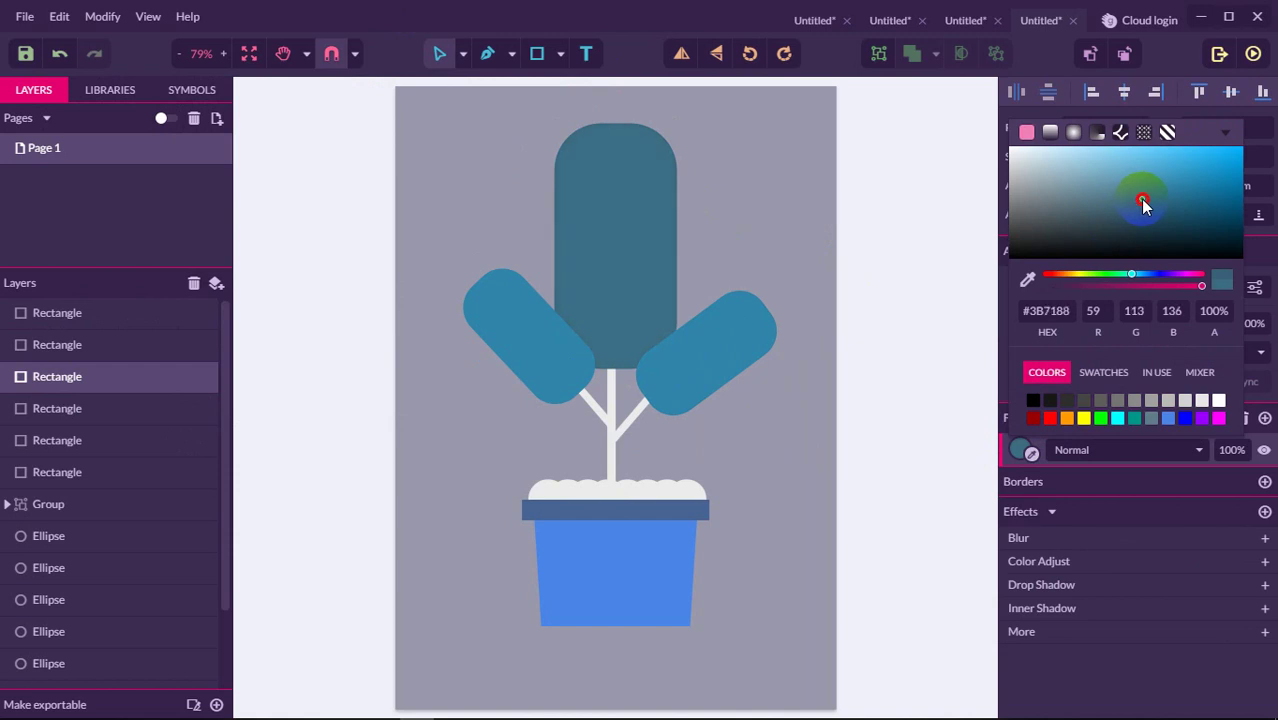
pyautogui.click(941, 271)
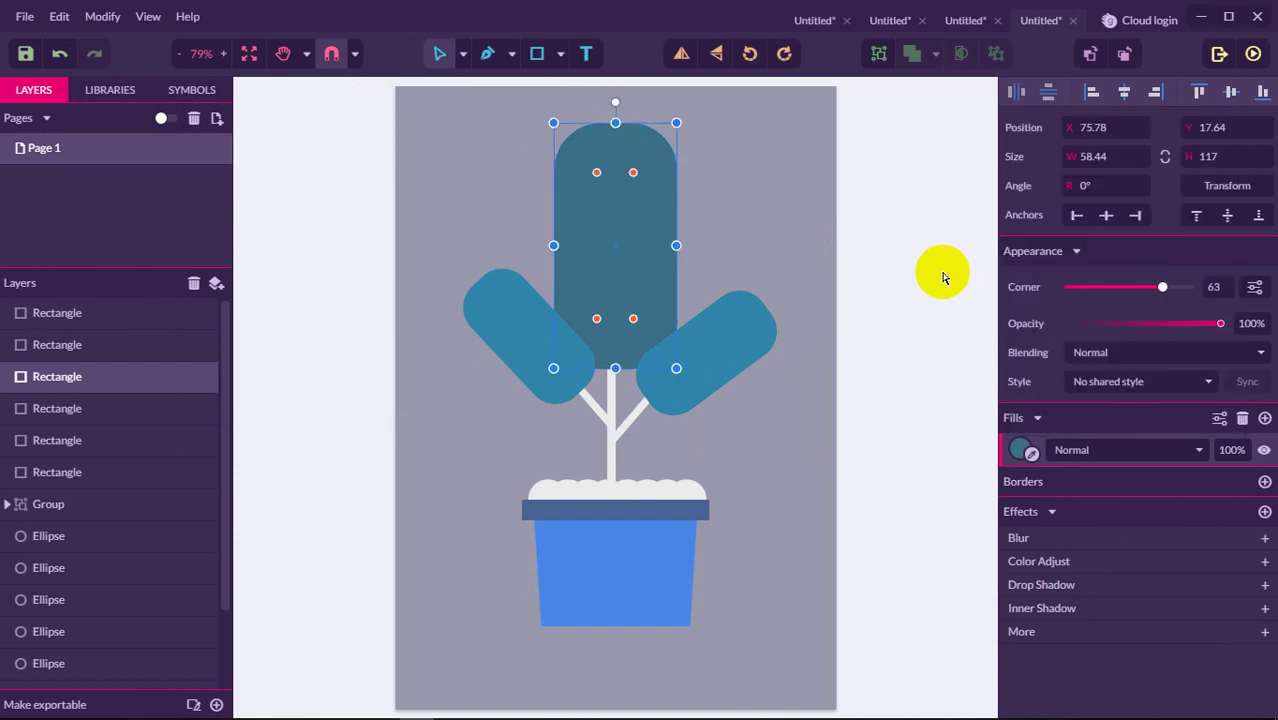
pyautogui.click(941, 271)
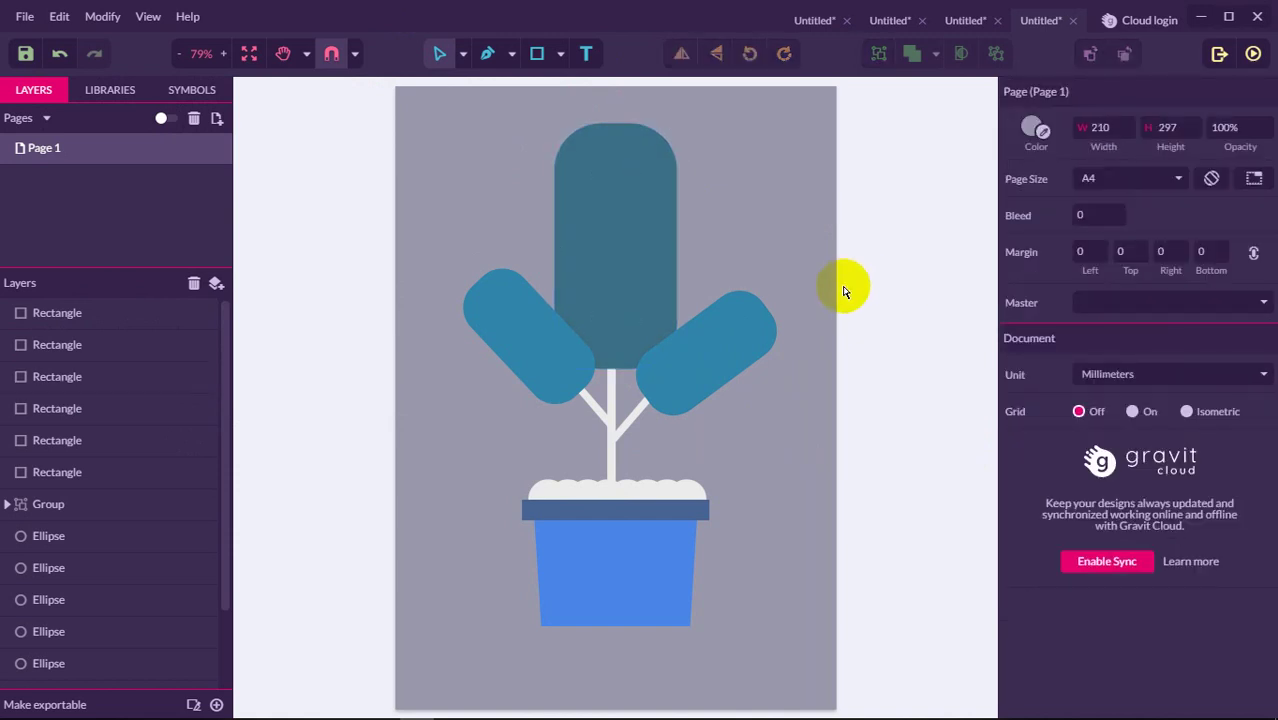
# Step: Draw a horizontal line about 73 mm long across the pot's body and set its border width to 5 pt
pyautogui.click(560, 51)
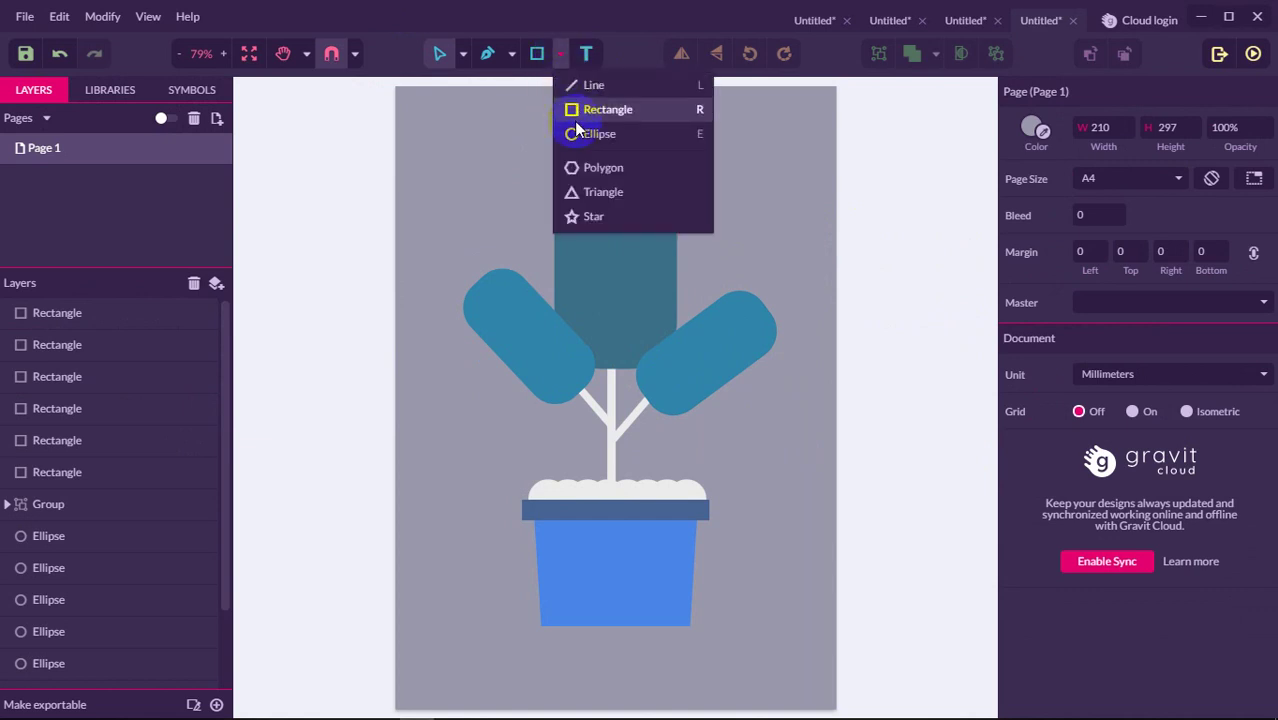
pyautogui.click(573, 84)
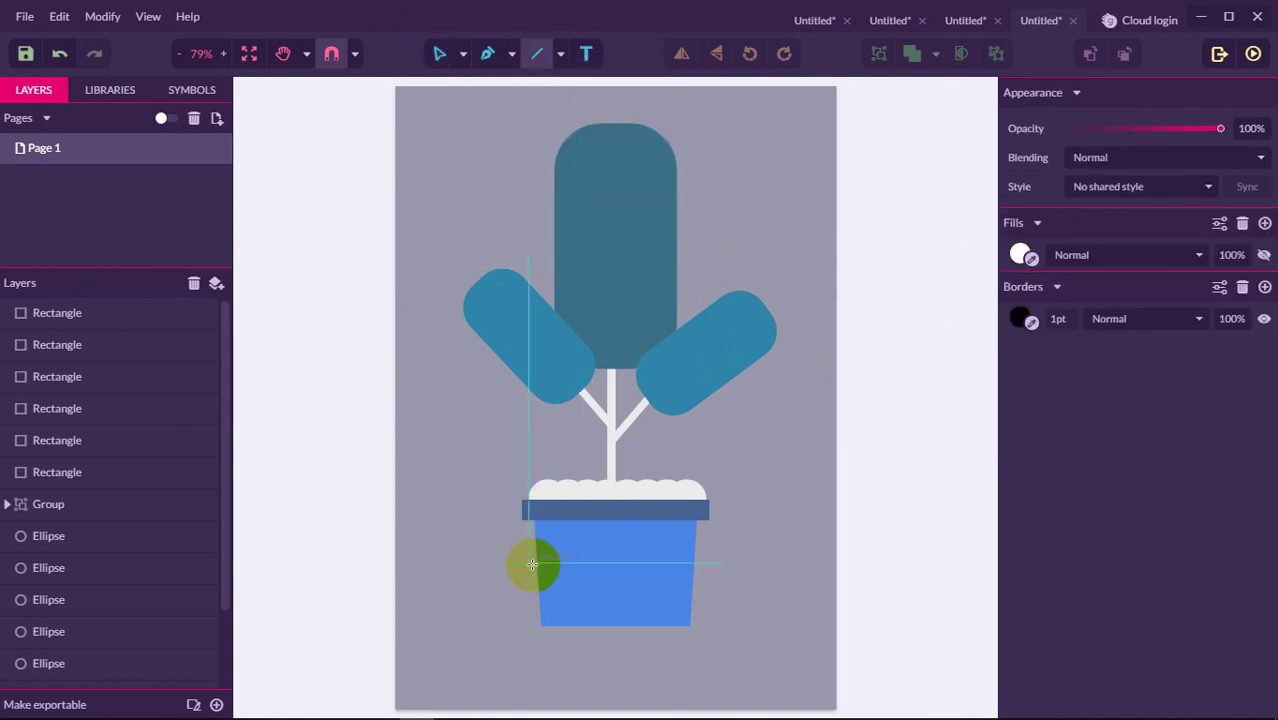
pyautogui.moveTo(538, 564); pyautogui.dragTo(692, 574)
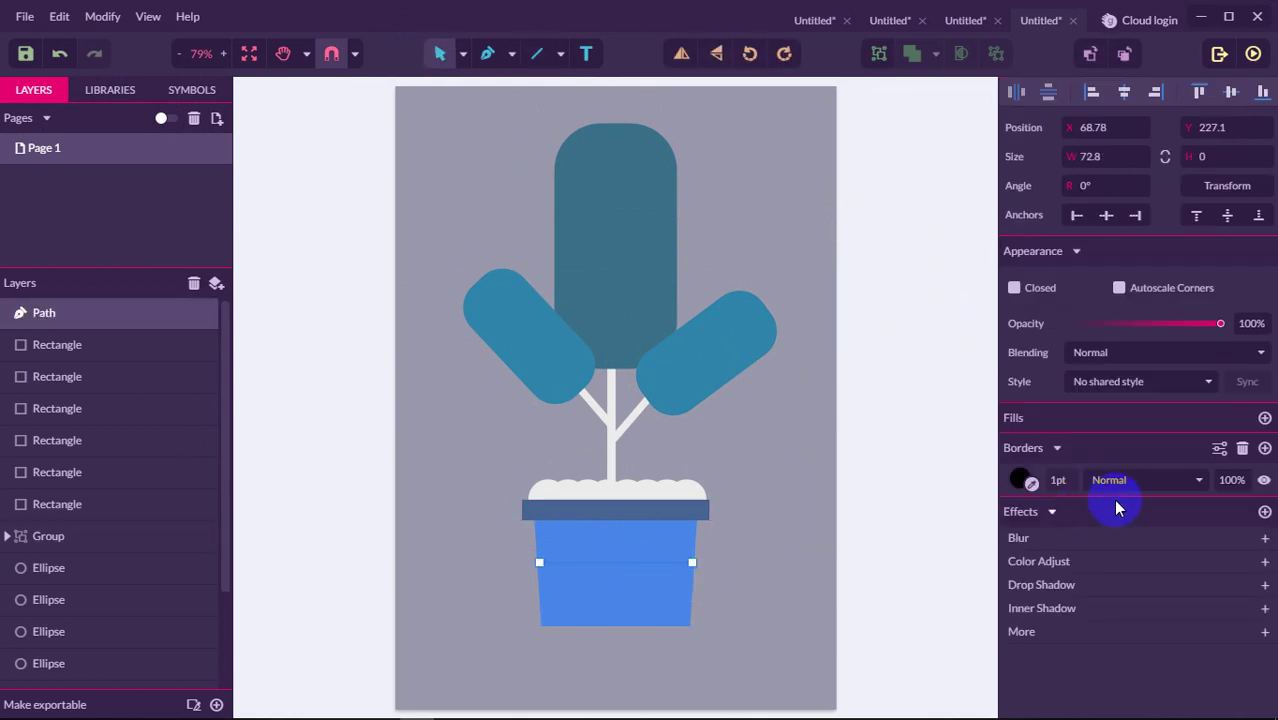
pyautogui.doubleClick(1060, 480)
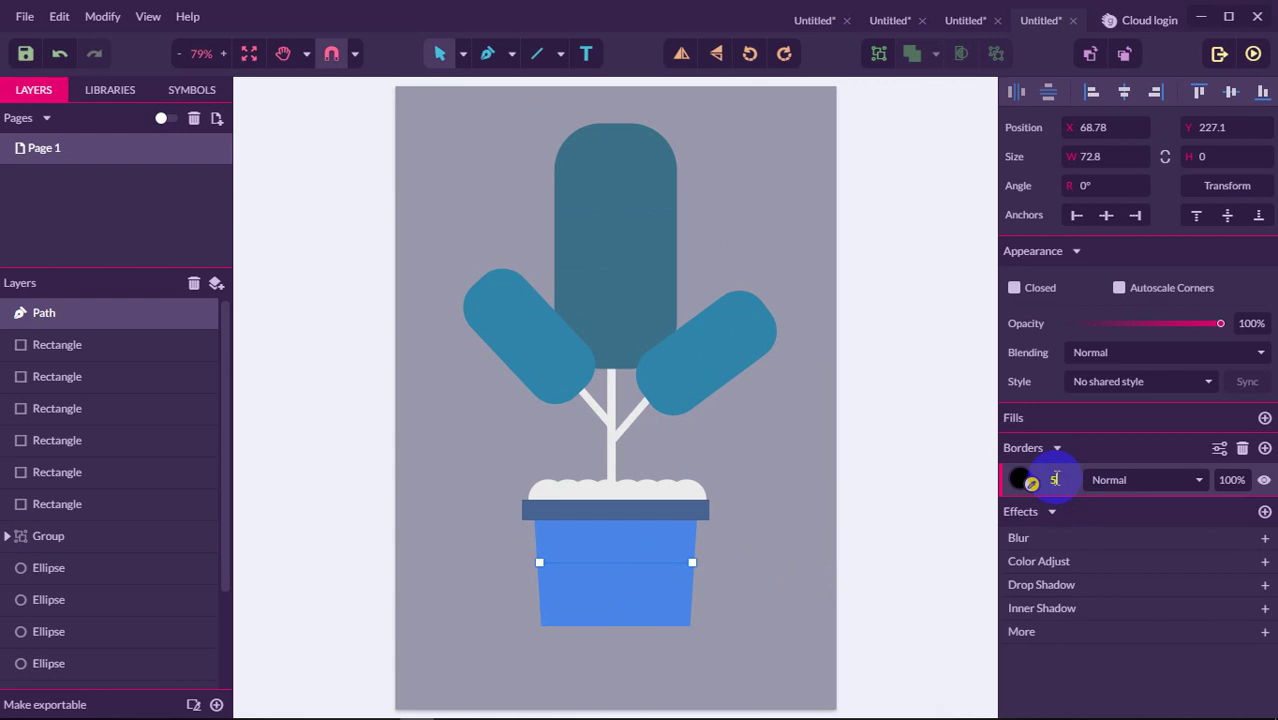
pyautogui.press('Return')
# Step: Try muted teal, bright blue #4A86E8 and greyish blue #6886B7 as the pot line's border colour
pyautogui.click(1020, 481)
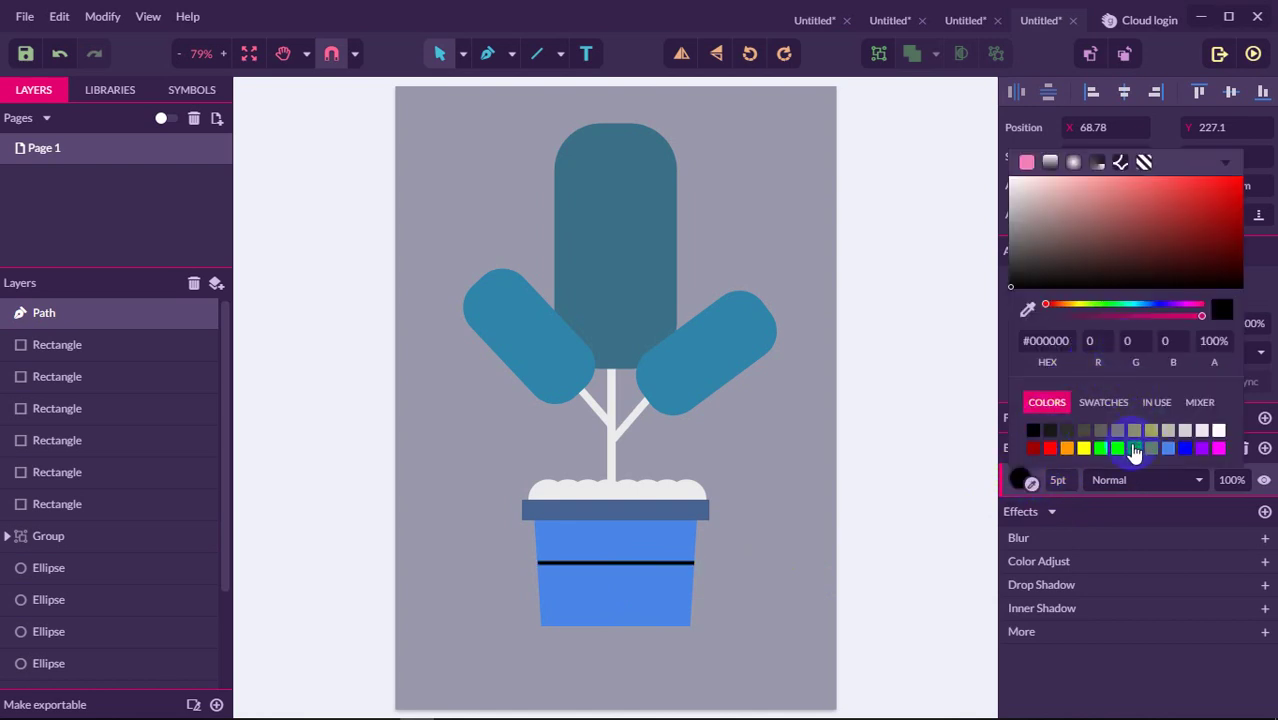
pyautogui.click(1134, 448)
pyautogui.moveTo(1118, 252)
pyautogui.mouseDown()
pyautogui.moveTo(1120, 270)
pyautogui.moveTo(1147, 257)
pyautogui.moveTo(1130, 250)
pyautogui.mouseUp()
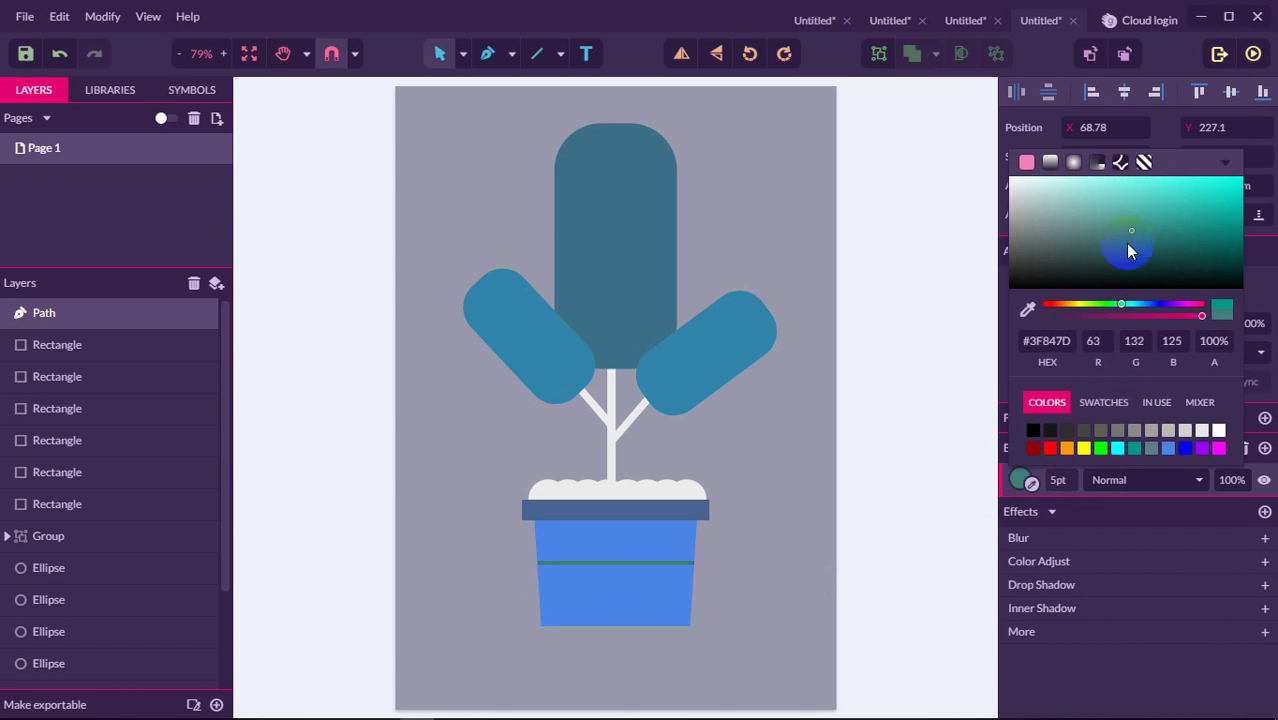
pyautogui.click(1166, 450)
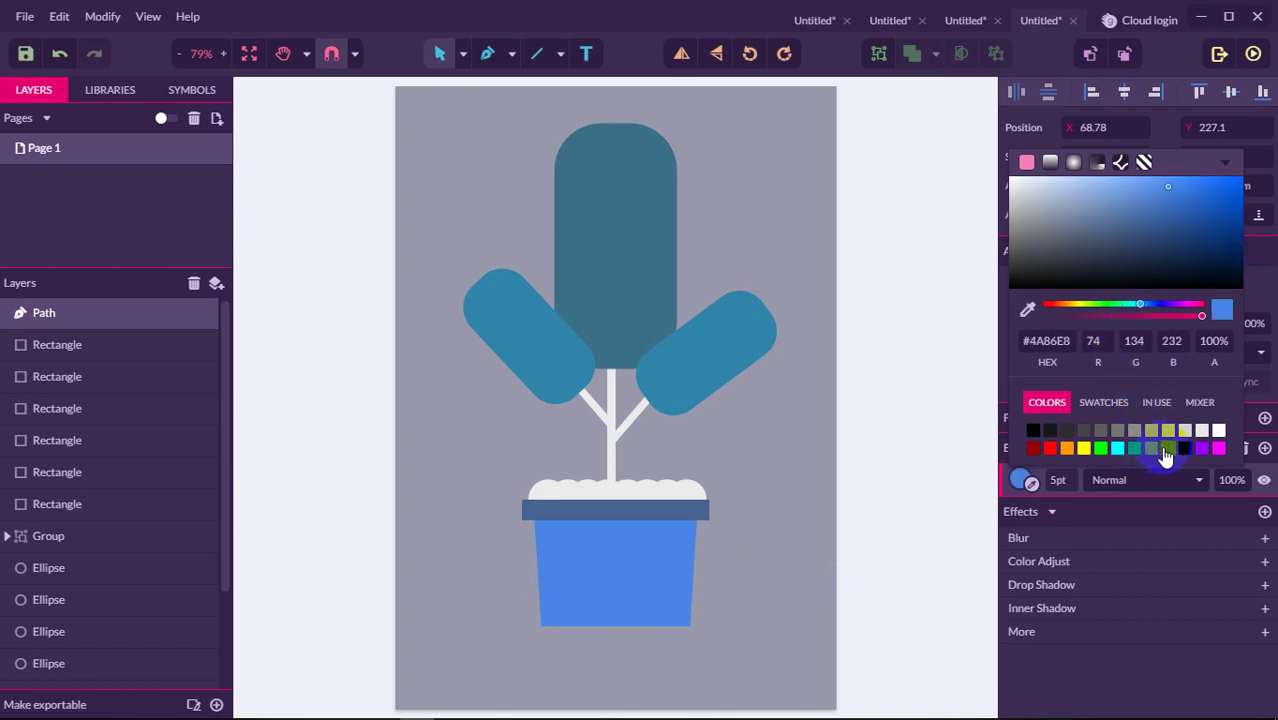
pyautogui.click(1125, 217)
pyautogui.moveTo(1115, 227)
pyautogui.mouseDown()
pyautogui.moveTo(1113, 248)
pyautogui.moveTo(1109, 208)
pyautogui.mouseUp()
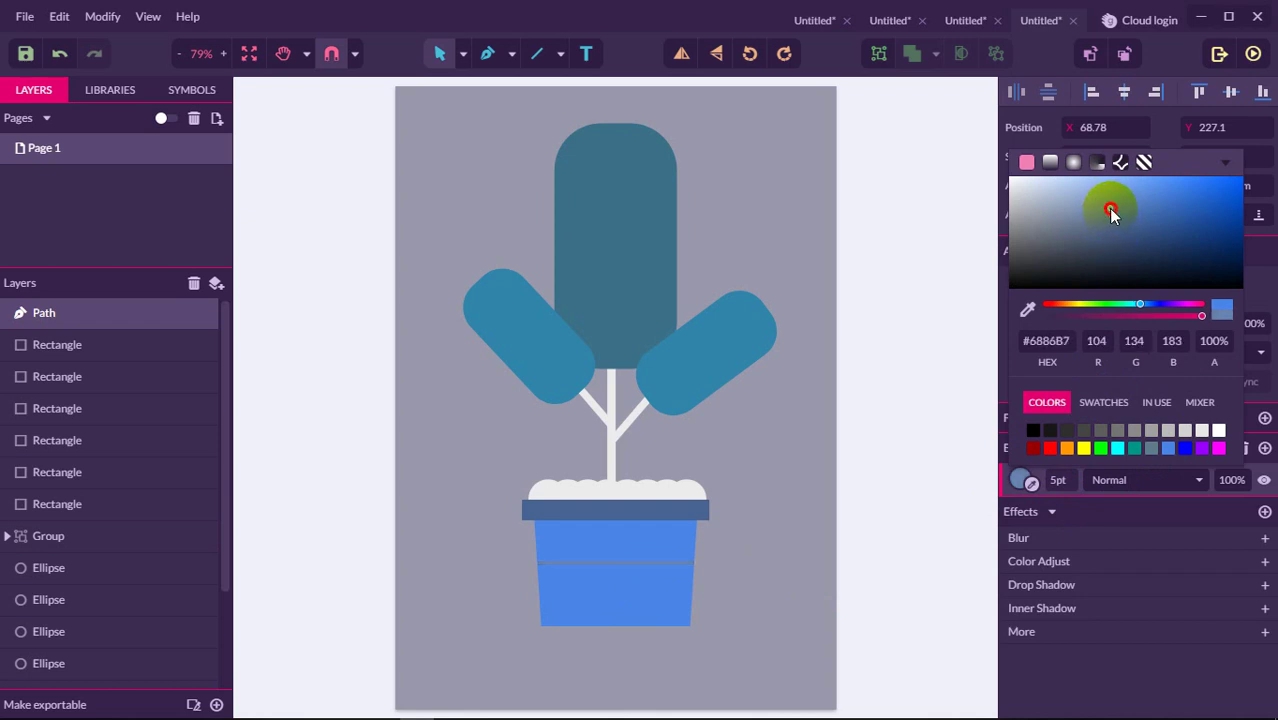
# Step: Sample the pot rim's dark blue for the line's border colour and deselect the line
pyautogui.click(1030, 482)
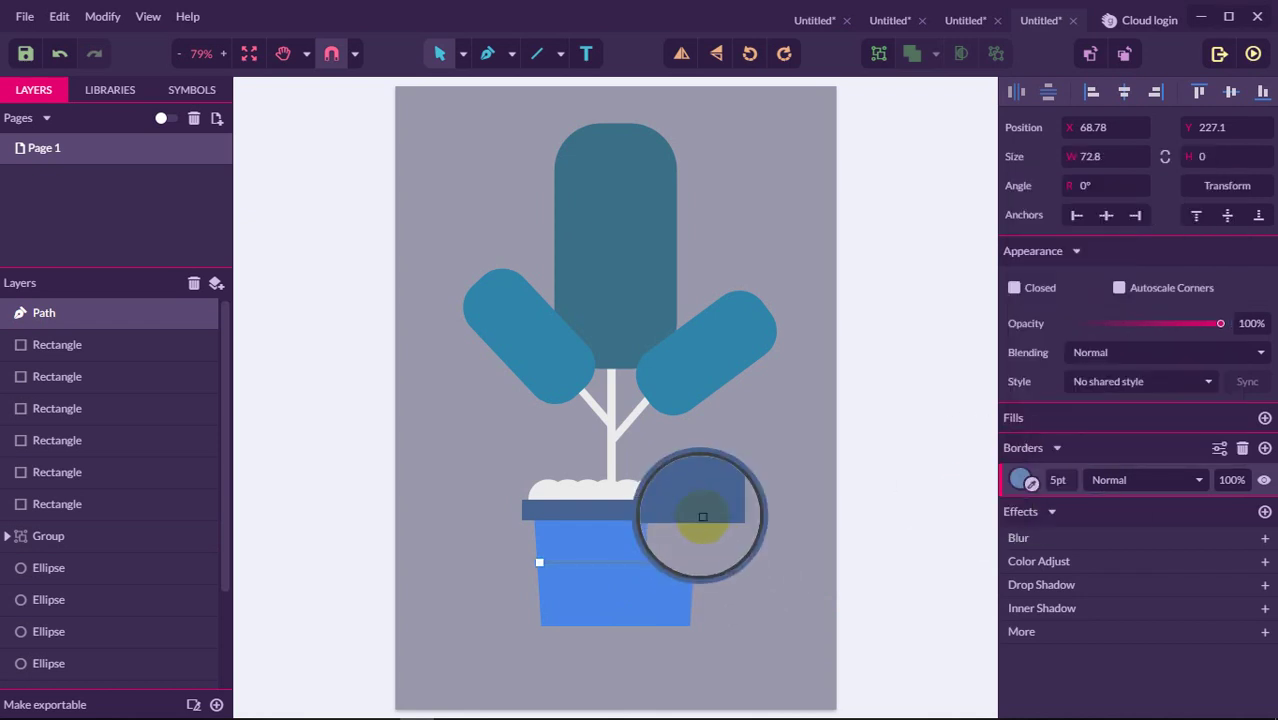
pyautogui.click(806, 563)
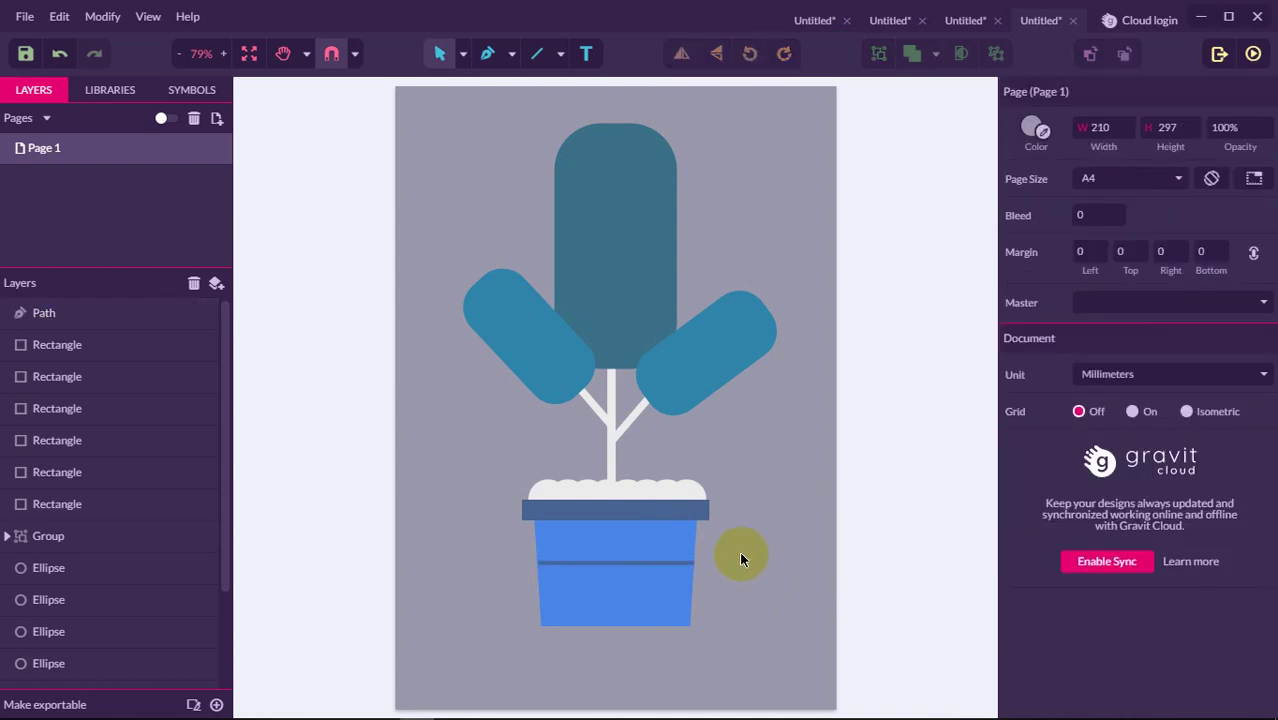
# Step: Duplicate the pot's line, place the copy slightly below the original, and deselect it
pyautogui.click(664, 564)
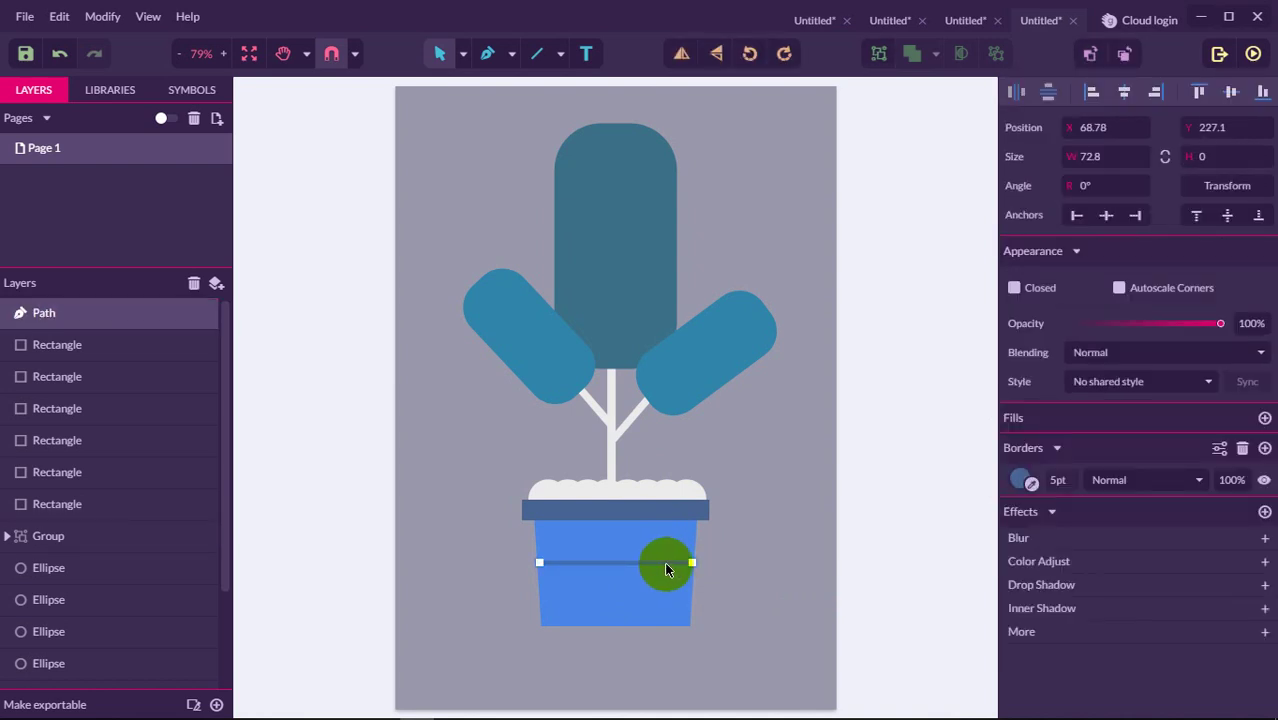
pyautogui.hotkey('ctrl', 'd')
pyautogui.moveTo(664, 562); pyautogui.dragTo(664, 577)
pyautogui.click(660, 407)
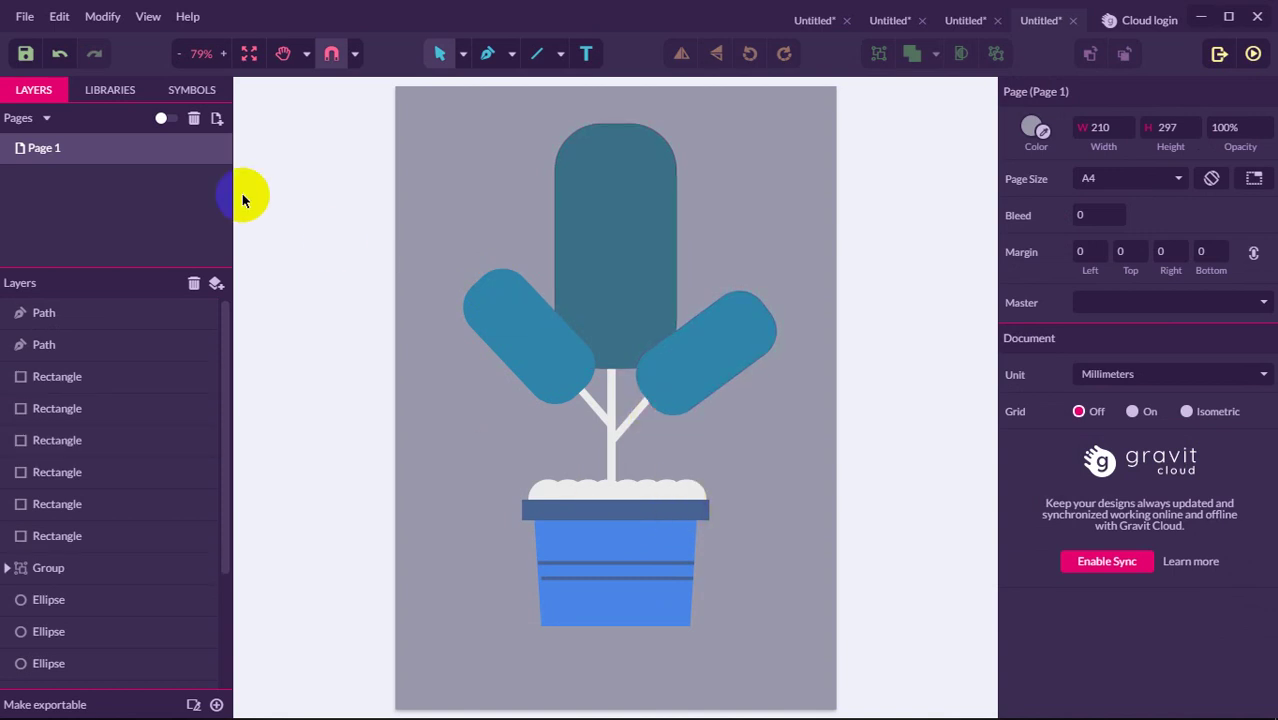
# Step: Open the list of file commands for the illustration
pyautogui.click(21, 17)
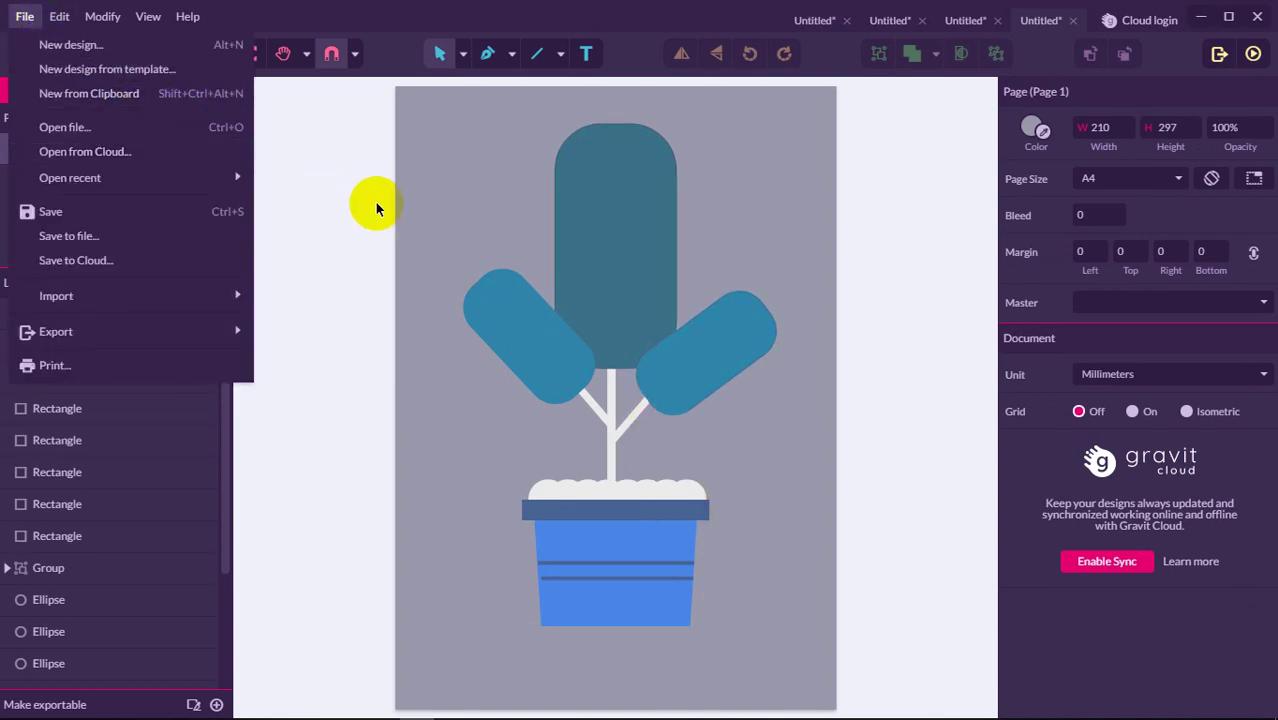